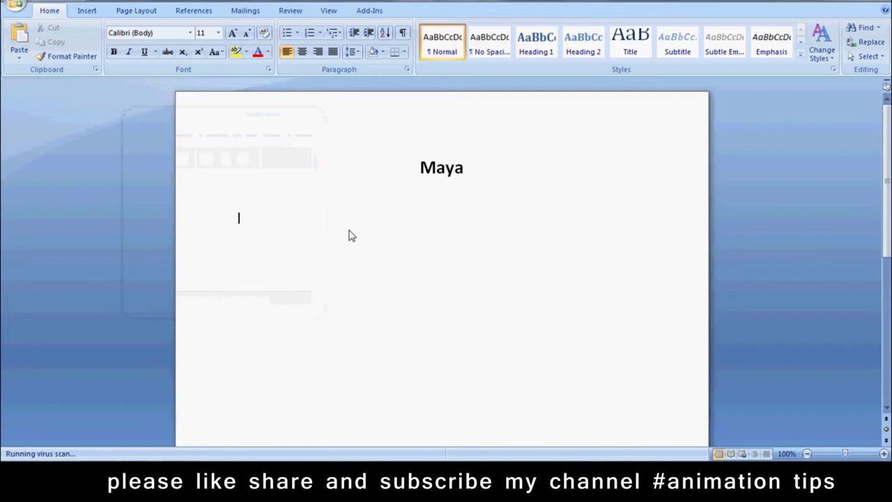
Step: Type 'Wavefront Alias' under the Maya title and set it to font size 16
type("Wavefront Alias")
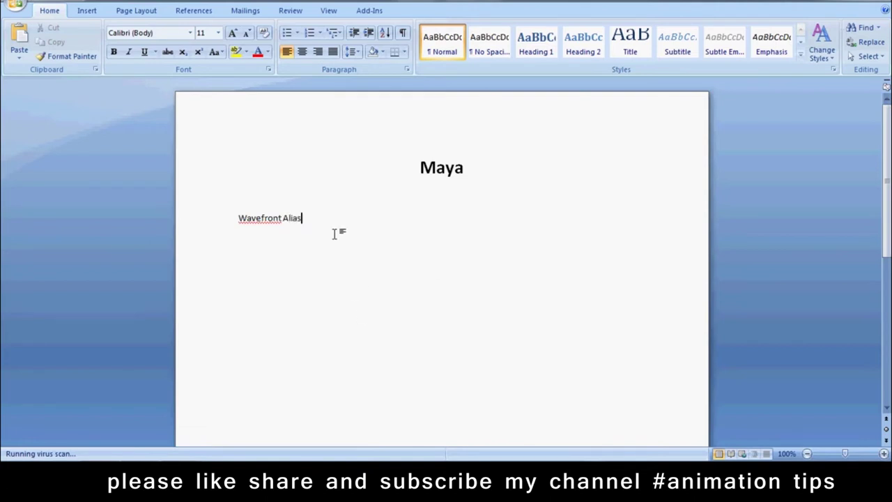
left_click_drag(305, 220, 226, 213)
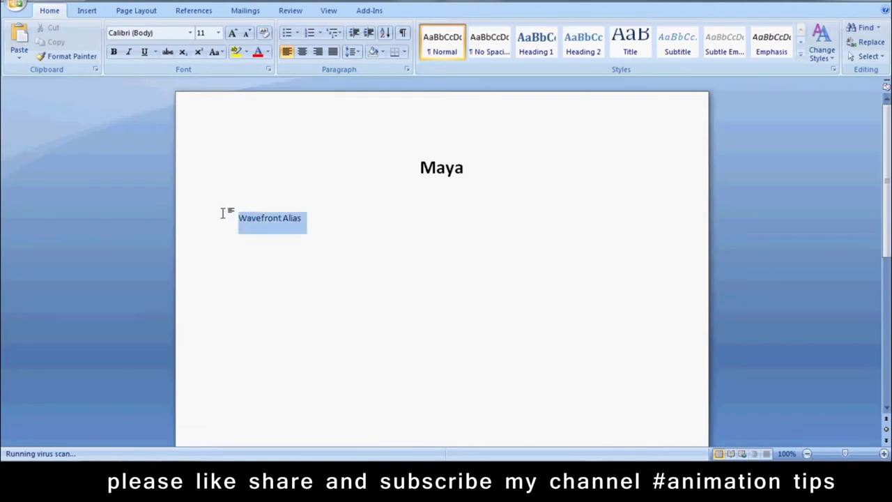
left_click(218, 33)
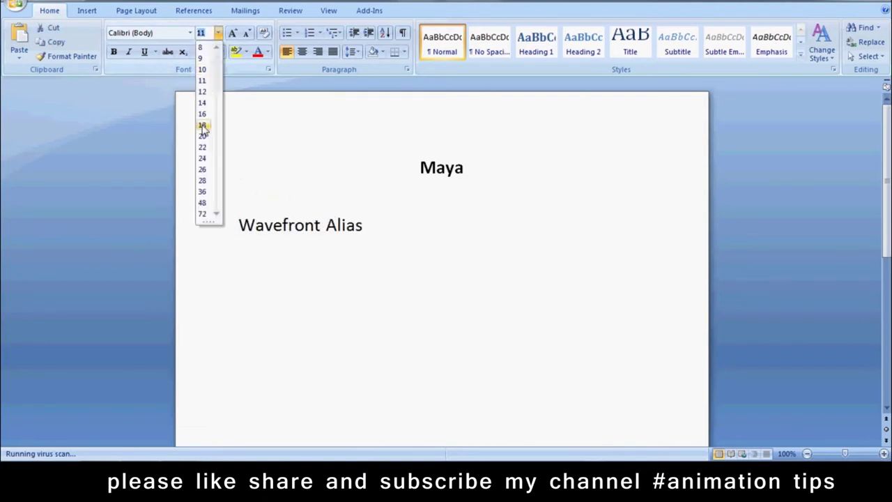
left_click(386, 206)
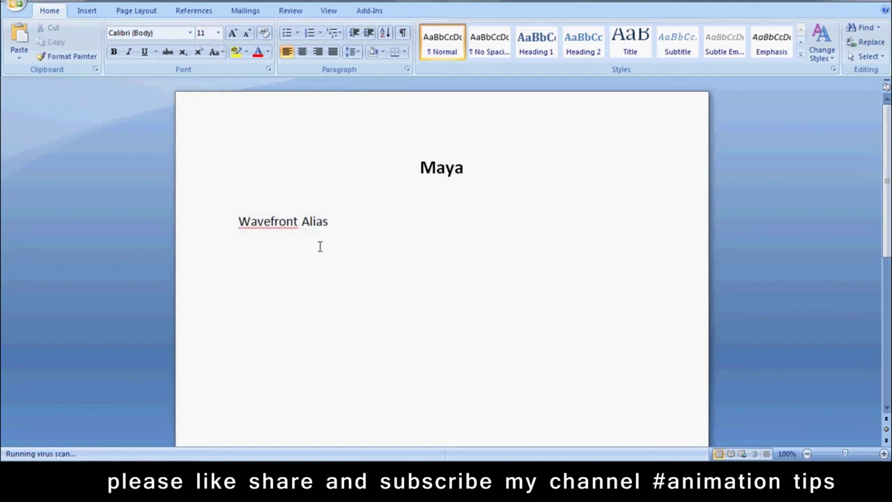
Step: Add the lines 'mental ray' and 'Maya Mental ray Arnold Render' below Wavefront Alias
left_click(345, 222)
key("Return")
type("ment")
type("al ")
type("r")
type("Maya")
type(" Mental")
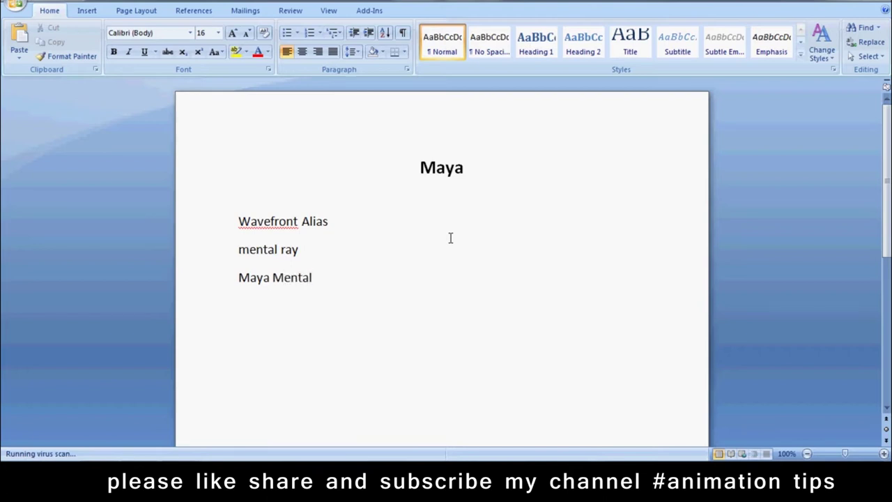
type(" ray Arnold ")
type("Render")
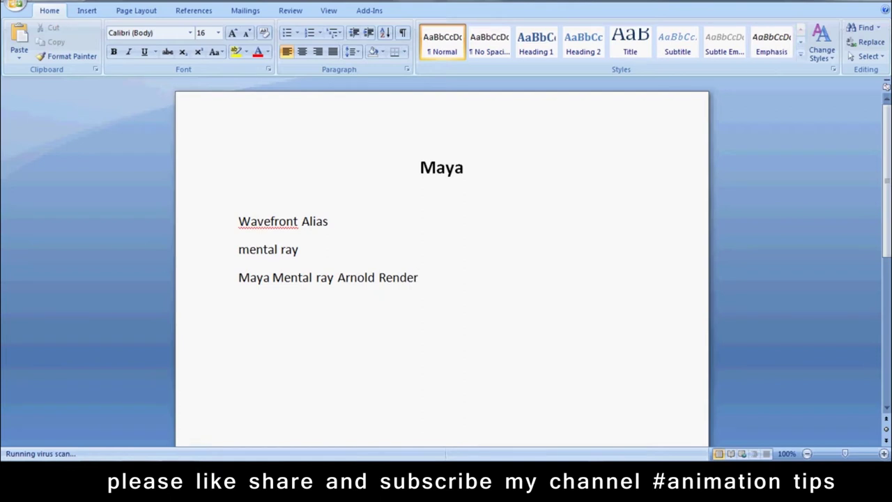
Step: After a gap below Arnold Render, list Films, Ads Commercial, Game Designing and Product Designing
mouse_move(432, 282)
left_mouse_down()
mouse_move(260, 221)
mouse_move(291, 220)
left_mouse_up()
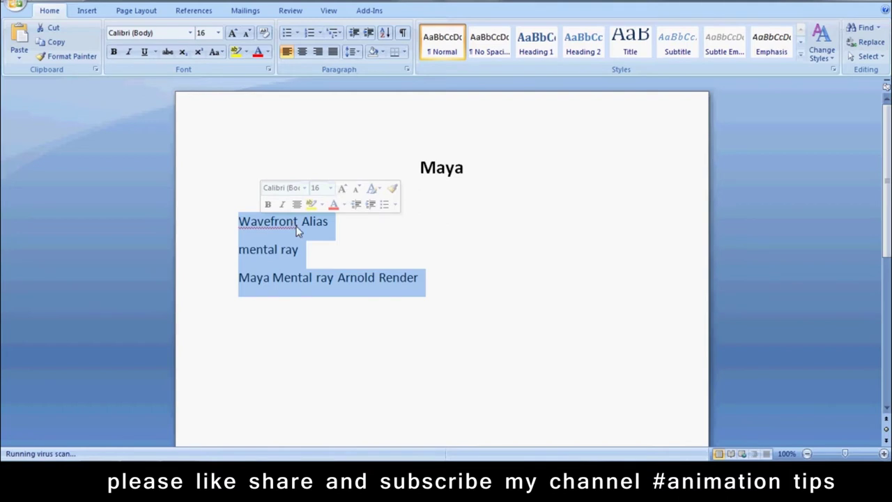
left_click(458, 296)
key("Return")
key("Return")
type("FIl")
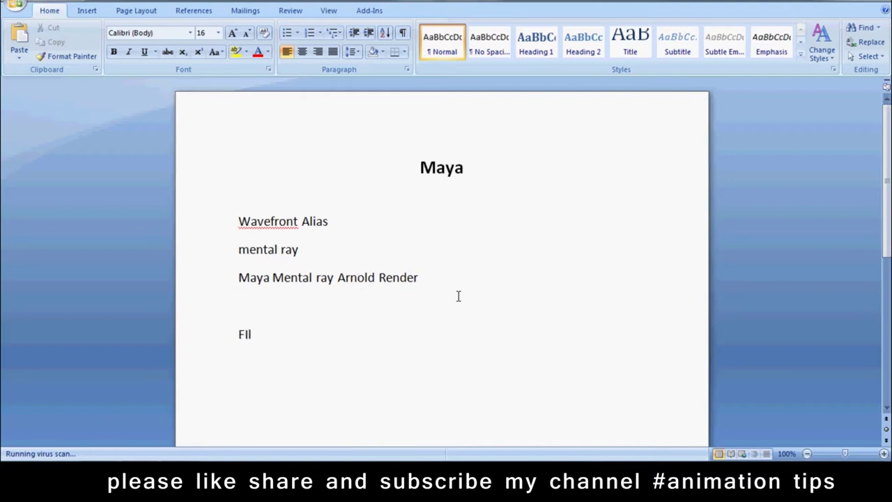
type("m")
key("BackSpace")
key("BackSpace")
key("BackSpace")
type("ilms")
key("Return")
type("Ads Commercial")
key("Return")
type("Game")
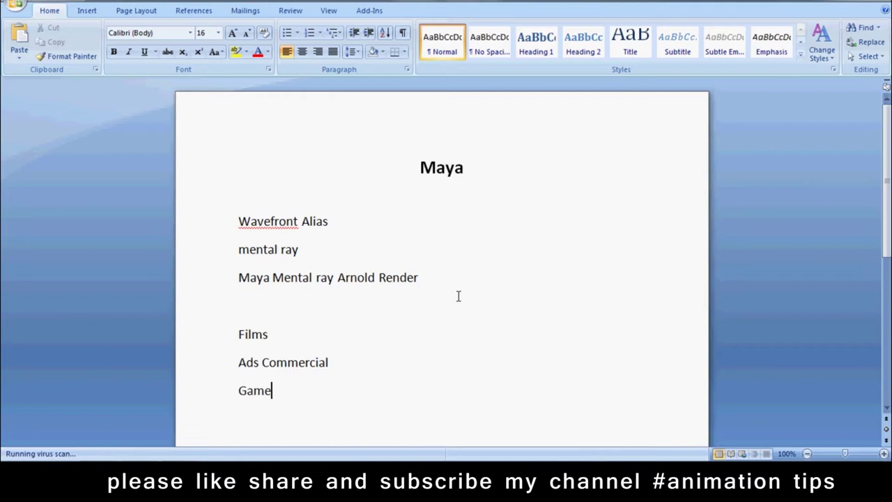
type(" Designing")
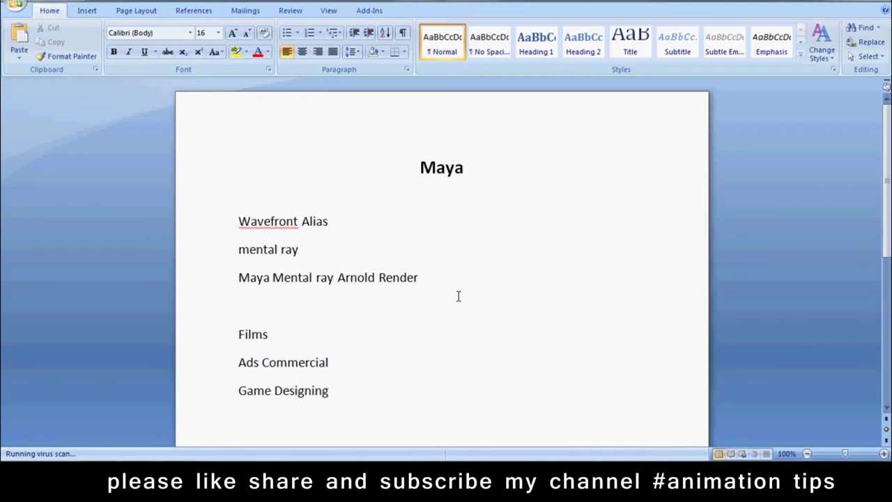
key("Return")
type("Pro")
type("duct Designing")
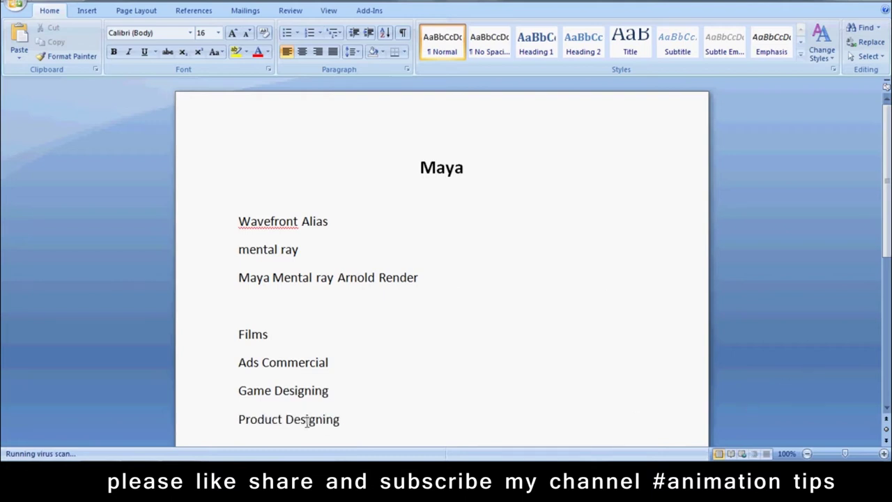
Step: Move Product Designing onto the 'Ads Commercial/' line and add 'DYnamics And VFX' after Game Designing
left_click_drag(359, 421, 250, 421)
key("ctrl+c")
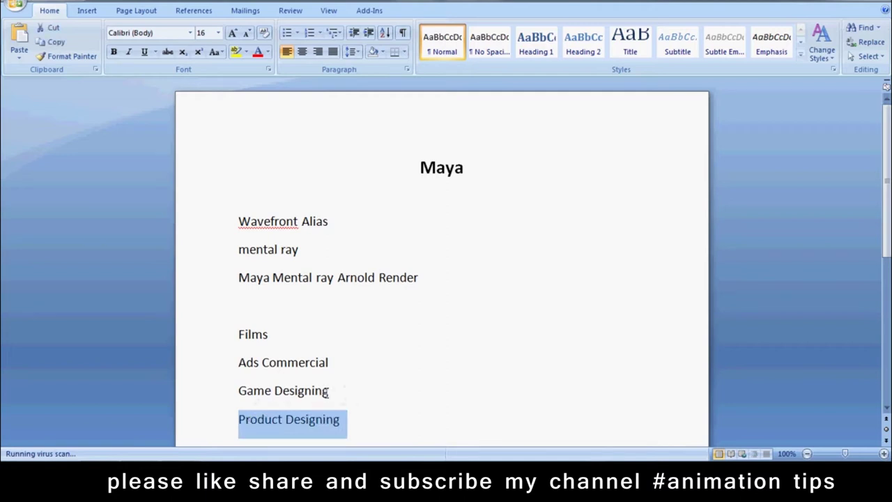
key("BackSpace")
left_click(366, 360)
type("/")
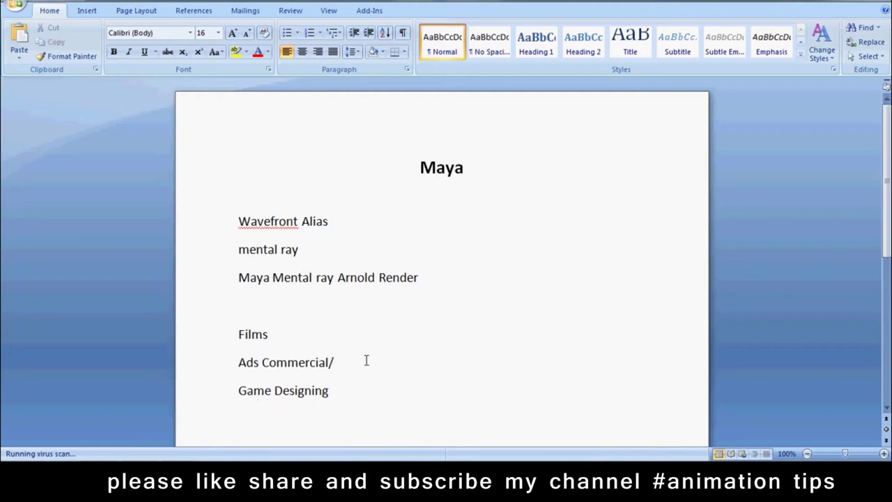
key("ctrl+v")
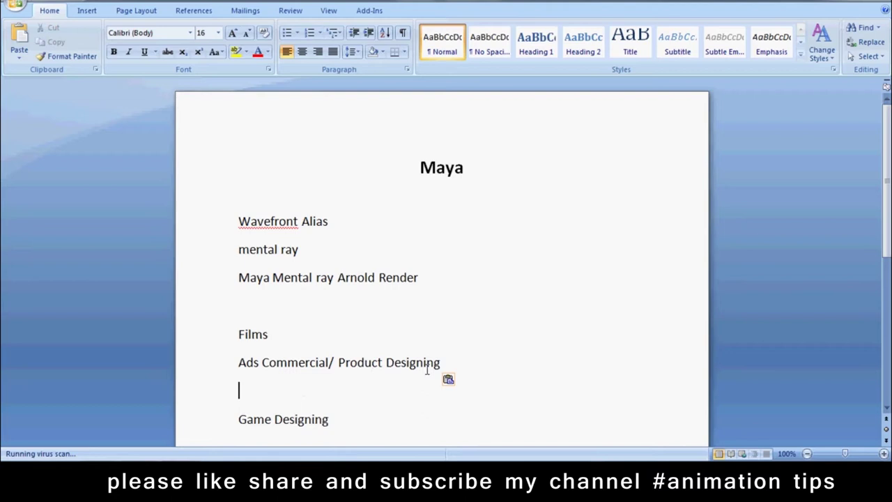
key("Delete")
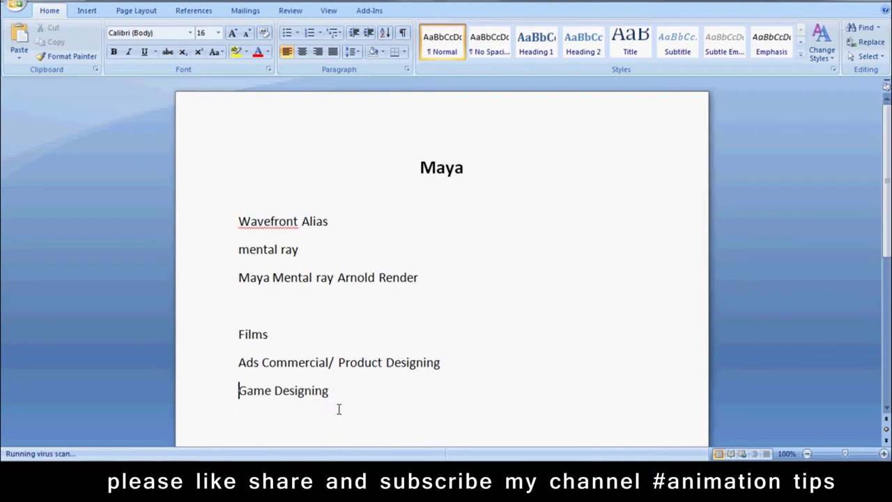
left_click(369, 388)
type("DYnamics And VFX")
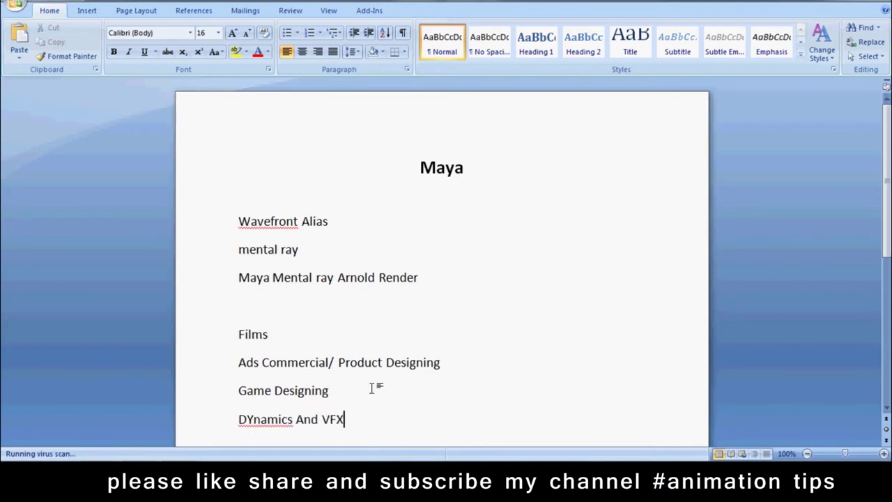
Step: Number the four list items 1. to 4
left_click(238, 338)
type("1.")
left_click(238, 362)
type("2.")
left_click(239, 390)
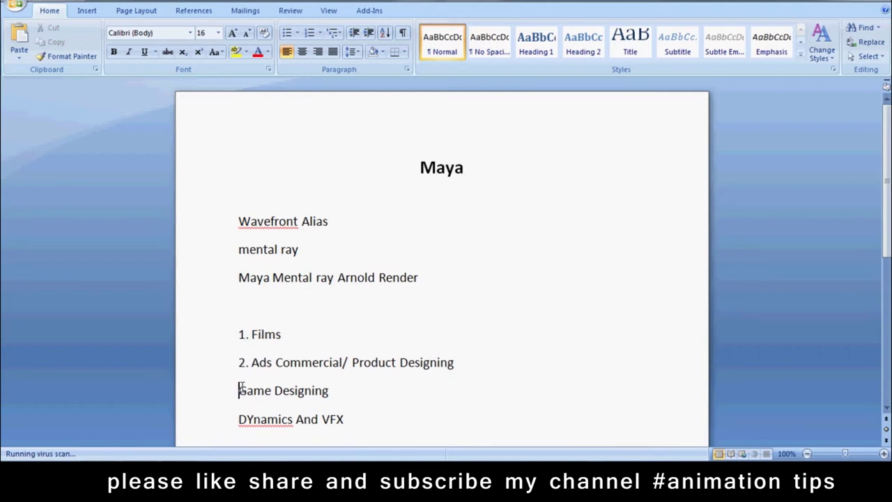
type("3.")
left_click(239, 419)
type("4.")
Step: Select Local Disk (D:) in the Computer window, then return the caret to after DYnamics And VFX
left_click(266, 390)
scroll(676, 226, "down", 1)
scroll(675, 227, "down", 2)
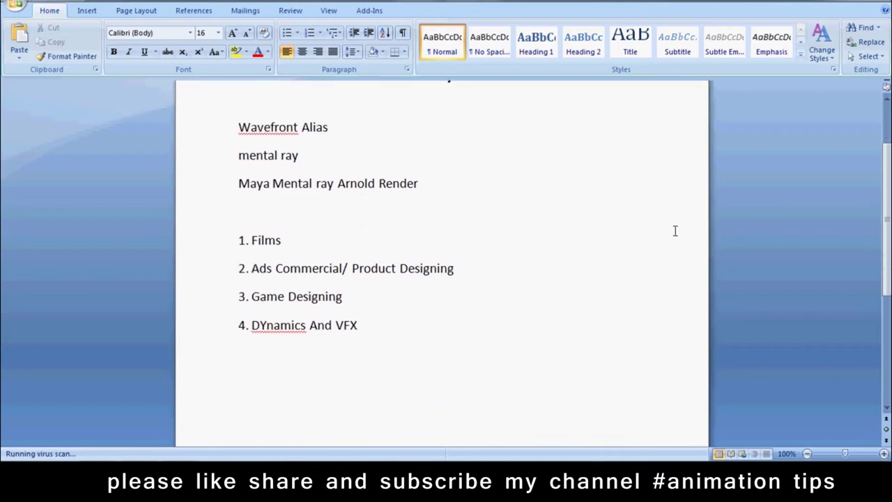
scroll(676, 226, "down", 2)
scroll(674, 231, "down", 1)
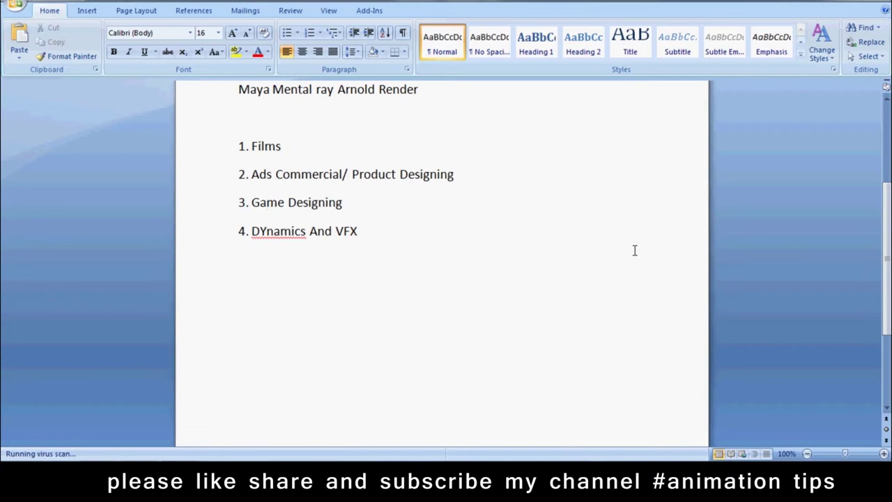
key("super")
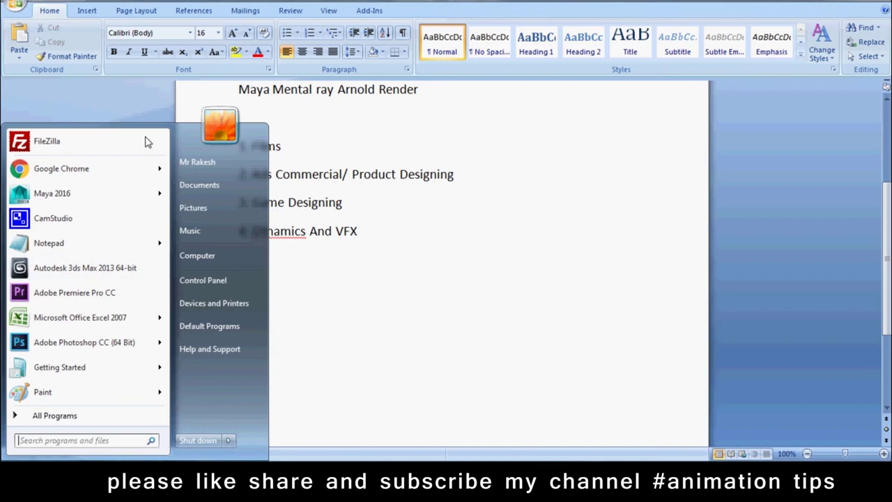
left_click(189, 260)
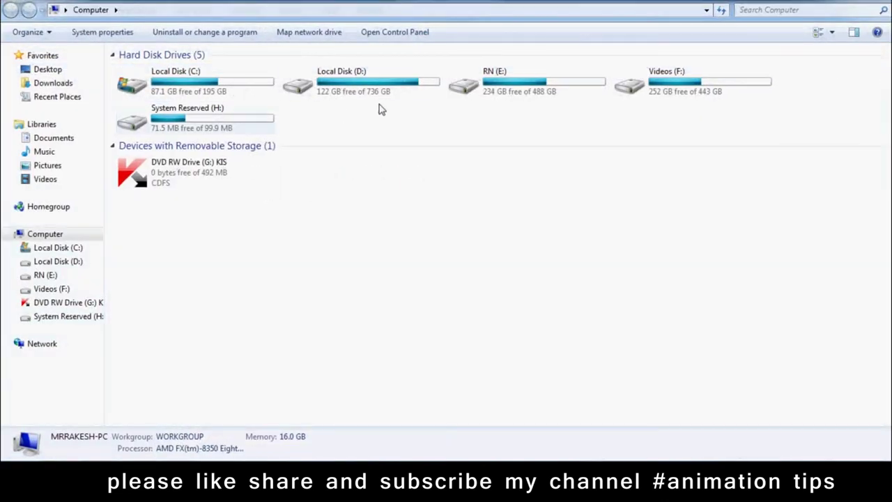
left_click(383, 91)
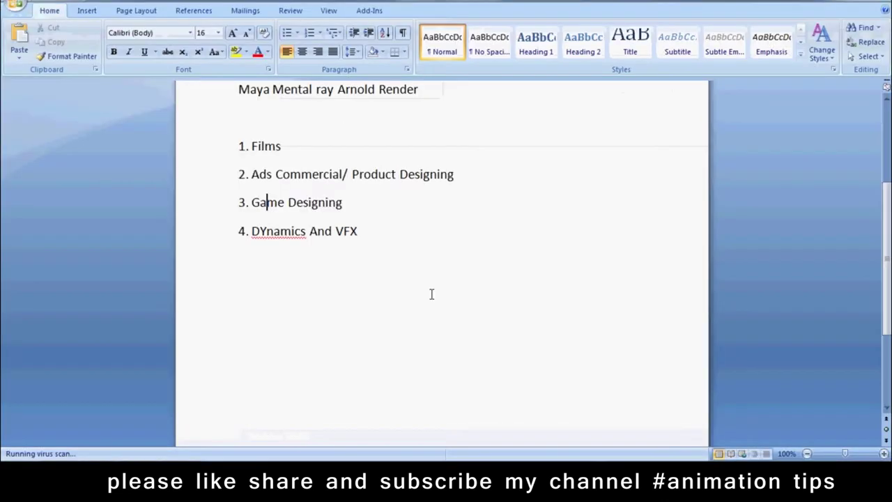
scroll(431, 294, "down", 2)
left_click(376, 136)
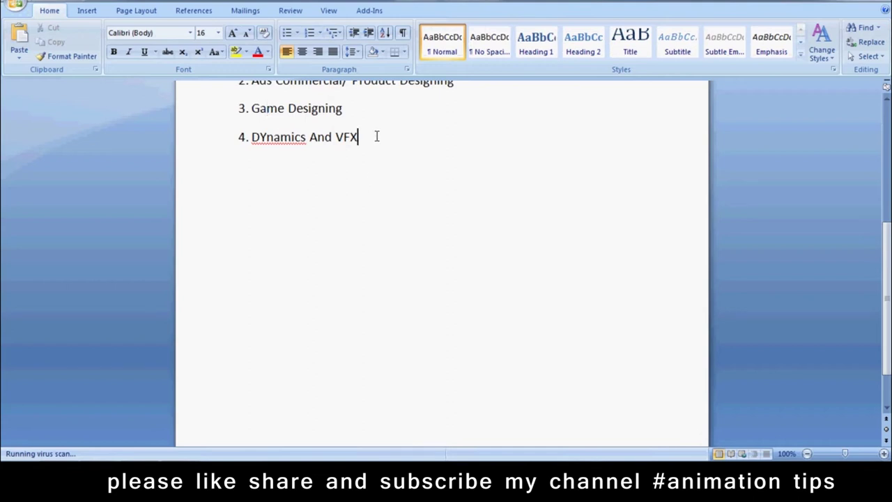
Step: Add the heading 'How to make a movie in Maya' and item 'Modeling -Charcter making, Environment Making and Props Making'
key("Return")
key("Return")
type("How to make a movie in M")
key("Return")
type("1. Modeling")
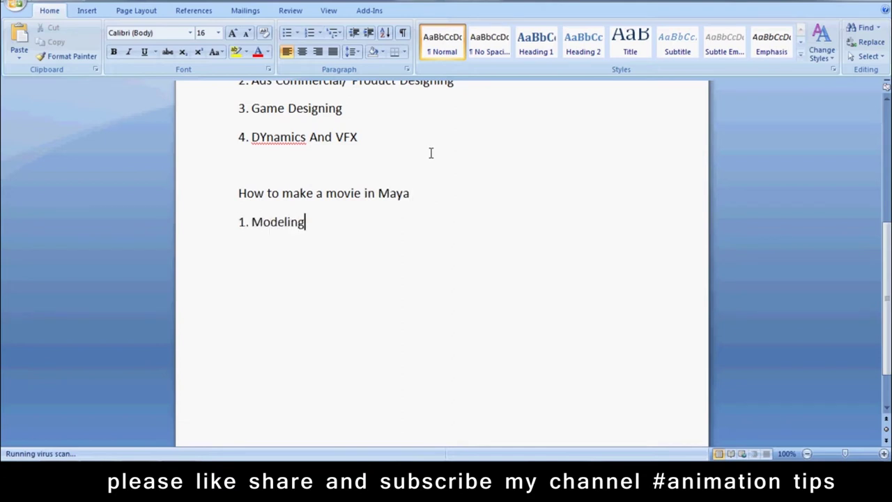
type("  -C")
type("harcter makingh,")
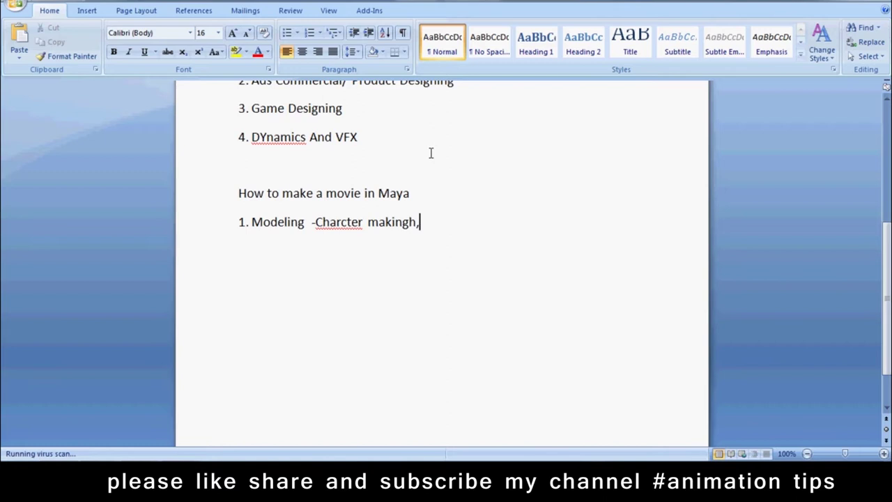
key("BackSpace")
key("BackSpace")
type(", Environment Making and")
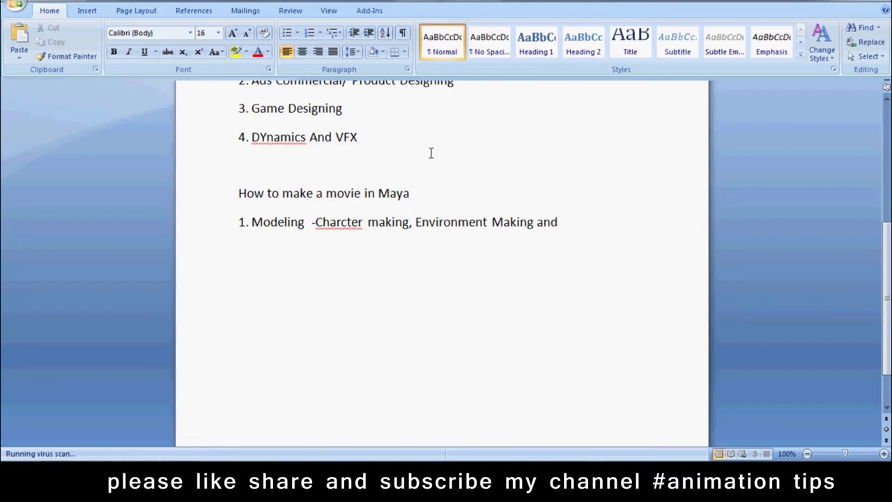
type(" Props Making")
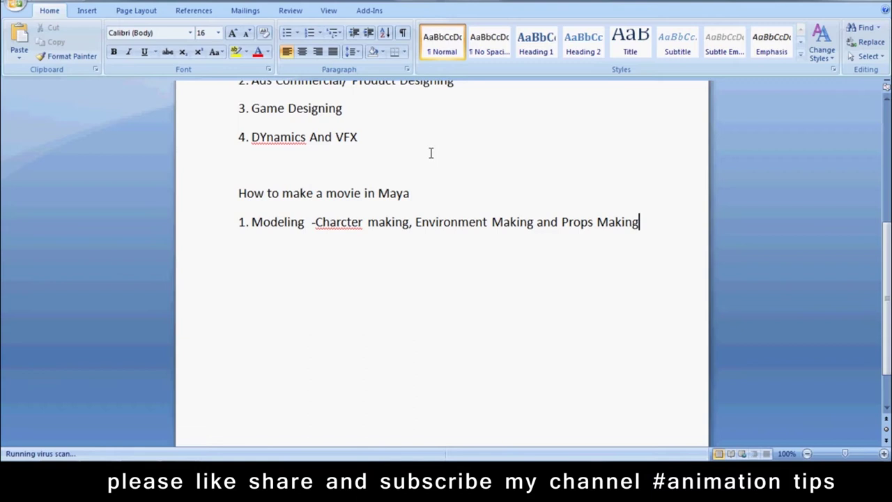
Step: Begin item '2.' on a new line below the Modeling item
key("Return")
type("2.")
key("super")
left_click(199, 255)
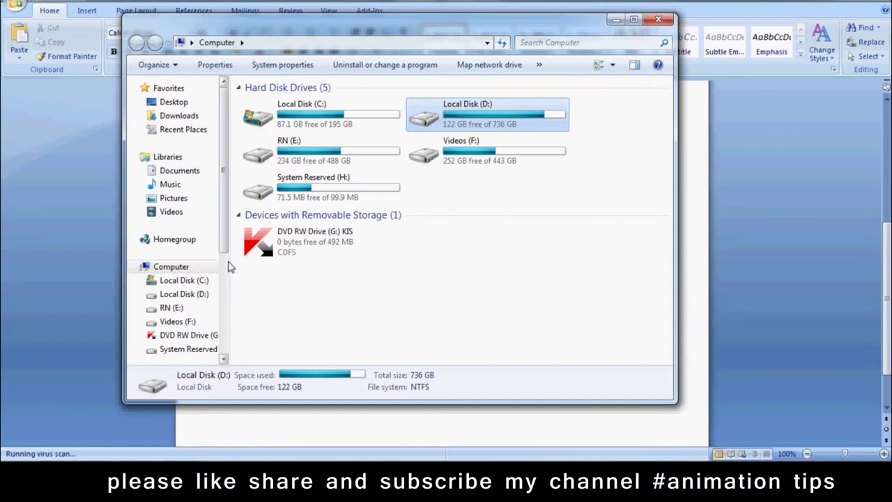
double_click(555, 136)
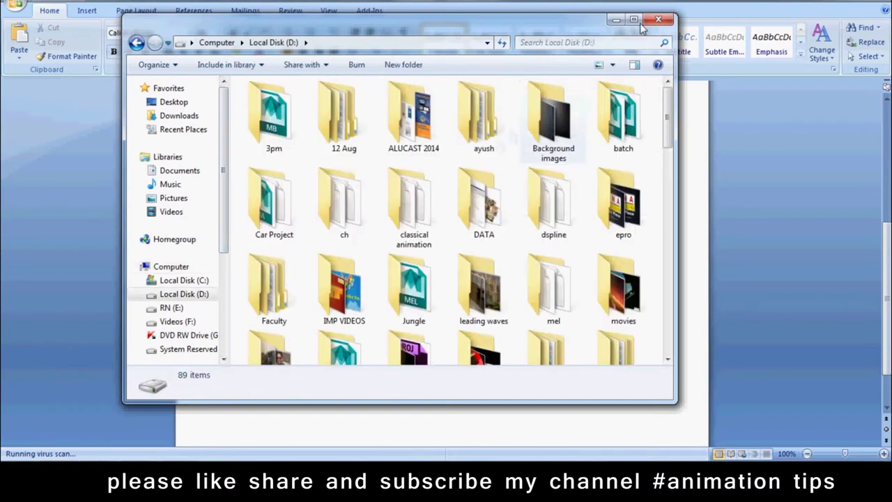
left_click(637, 21)
double_click(770, 83)
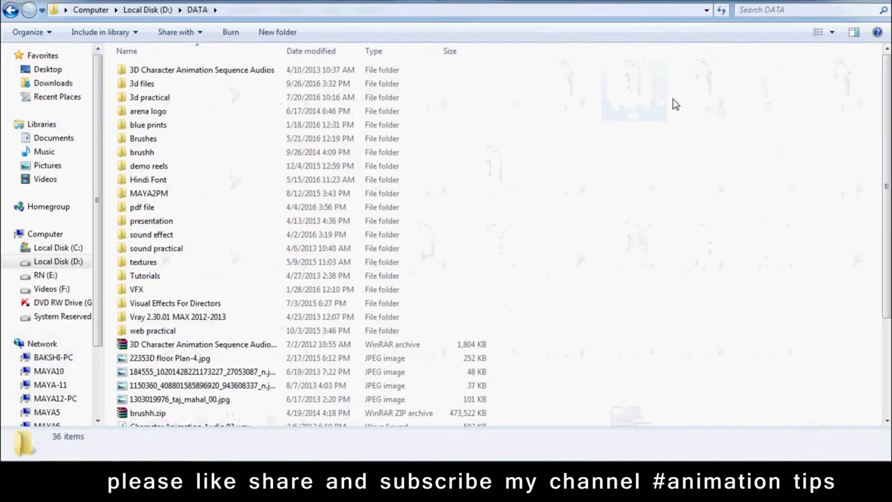
double_click(149, 168)
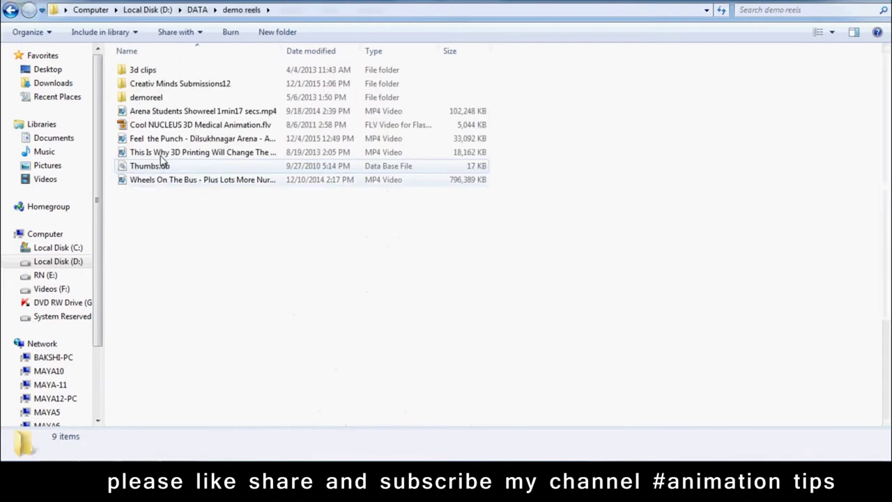
double_click(192, 96)
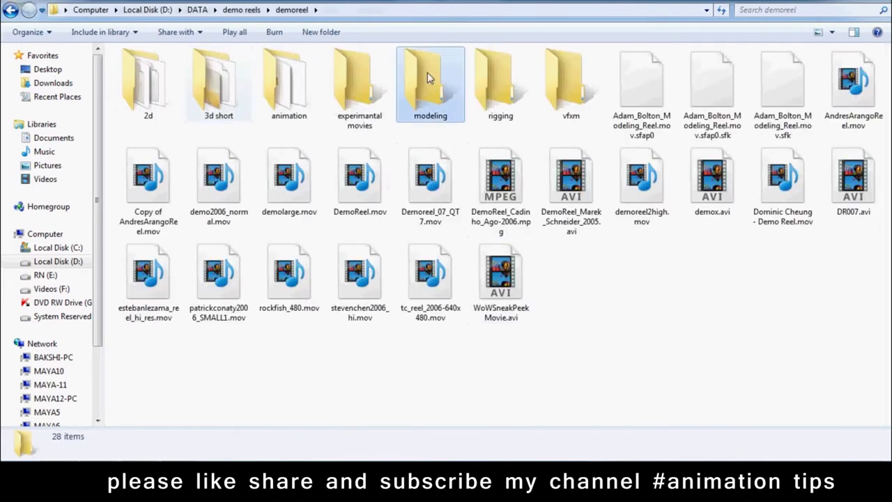
double_click(427, 78)
left_click(143, 87)
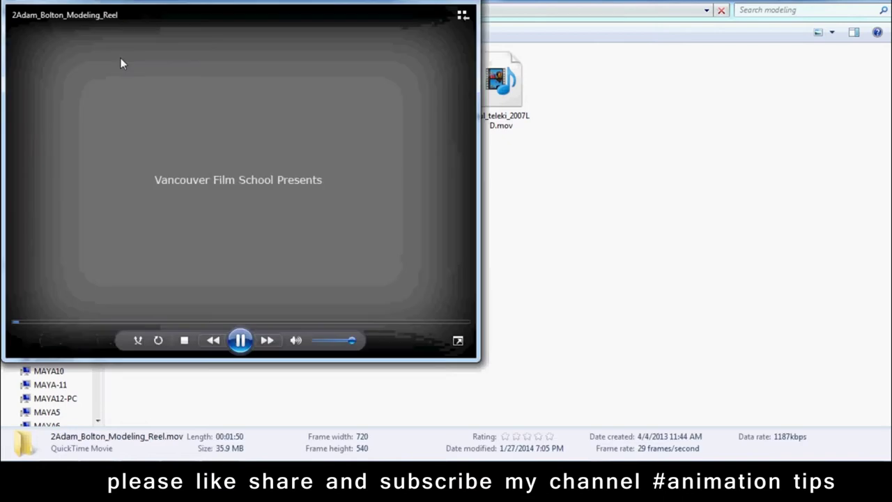
Step: Play the Adam Bolton modeling reel, skipping between shots and pausing, then close the player
double_click(121, 62)
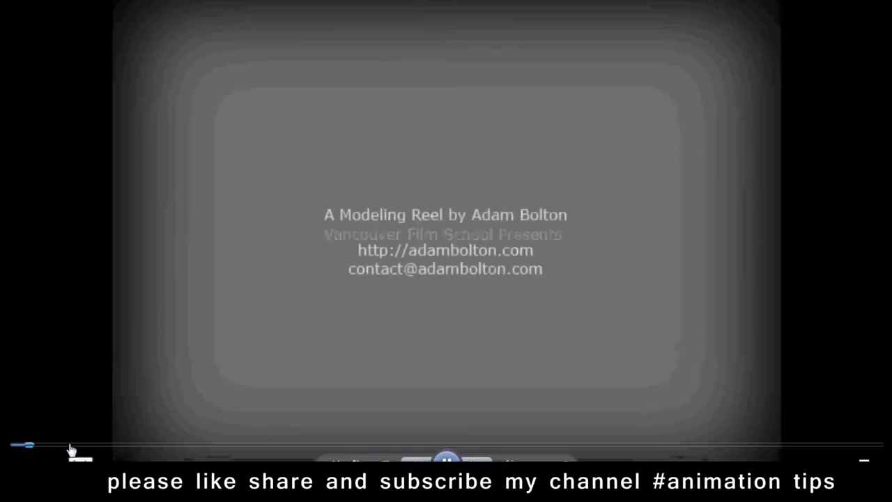
left_click(68, 446)
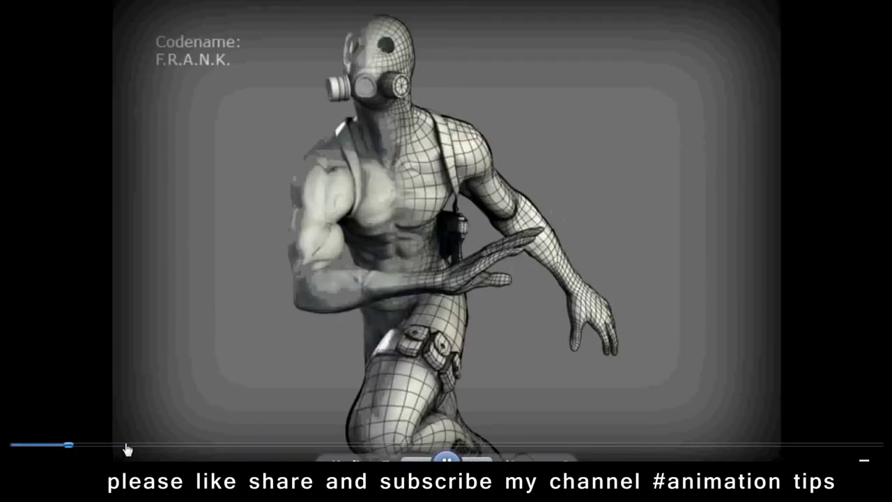
left_click(62, 446)
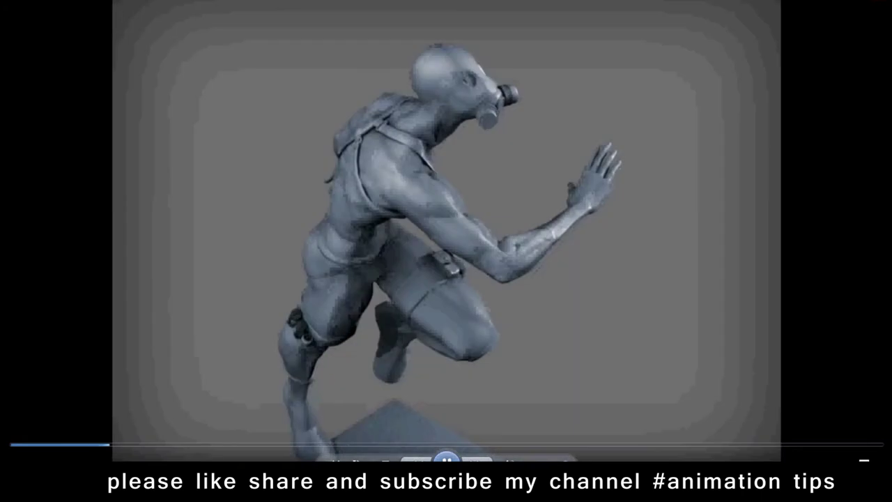
key("space")
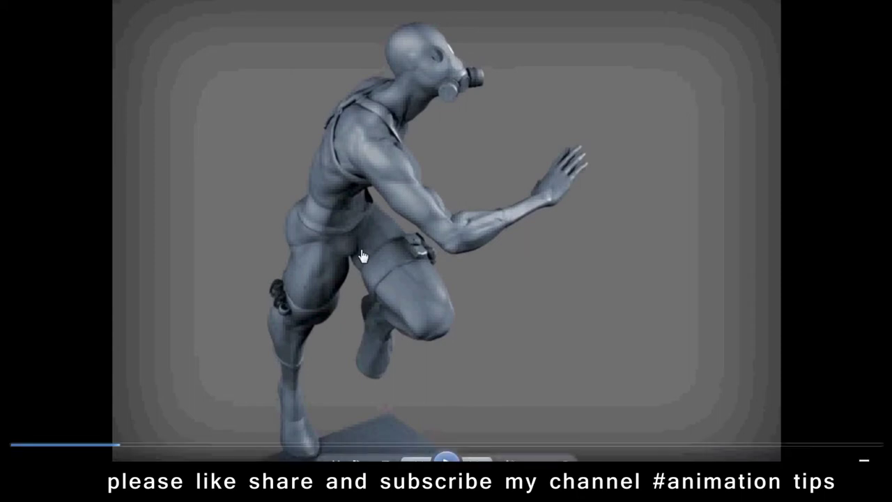
left_click(177, 444)
left_click(291, 445)
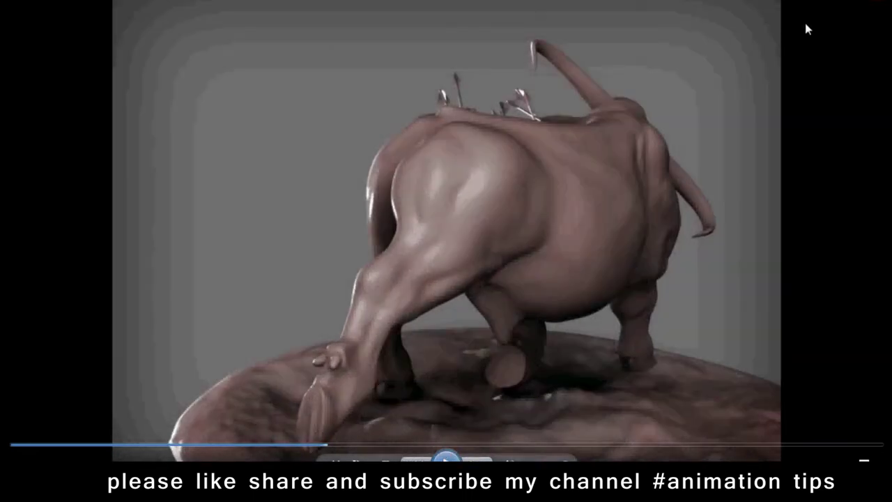
left_click(880, 2)
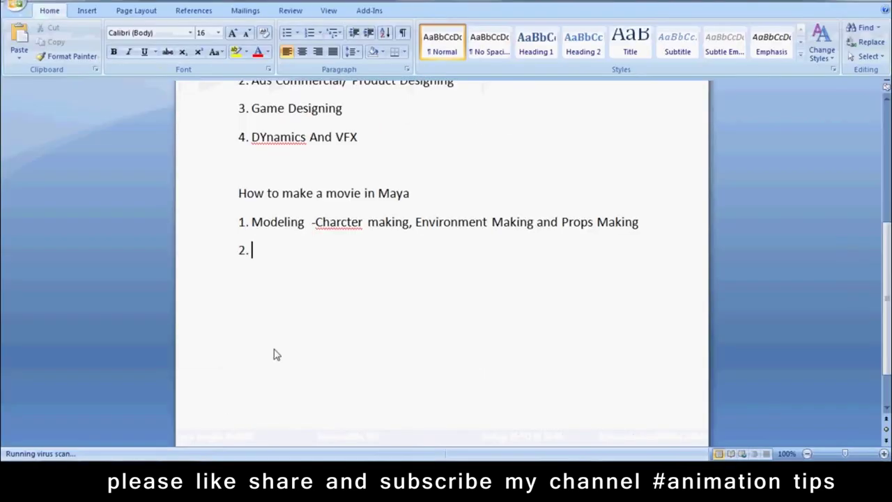
Step: Write item 2 as Texturing: colour and texture via Digital Painting, Matte painting and photography, fixing typos
type("Te")
type("ur")
type("g----Color and texture with help of Digital Painting")
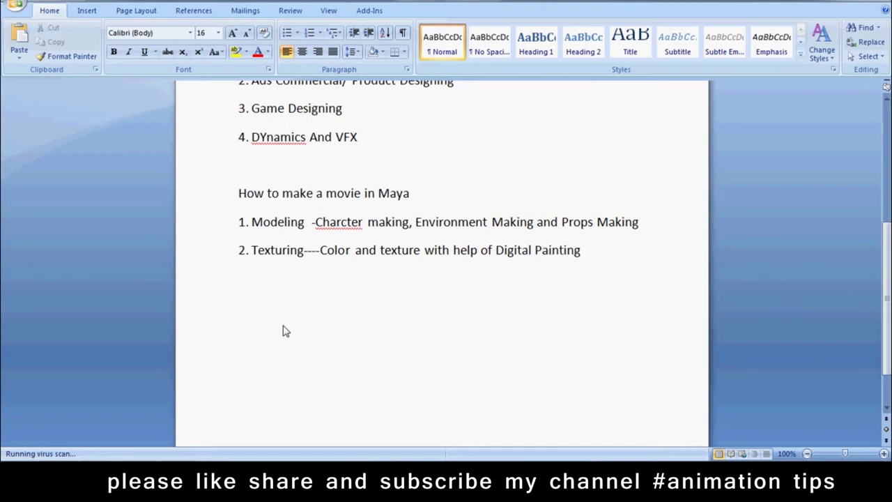
type("n")
key("BackSpace")
type("Matte p[ainting")
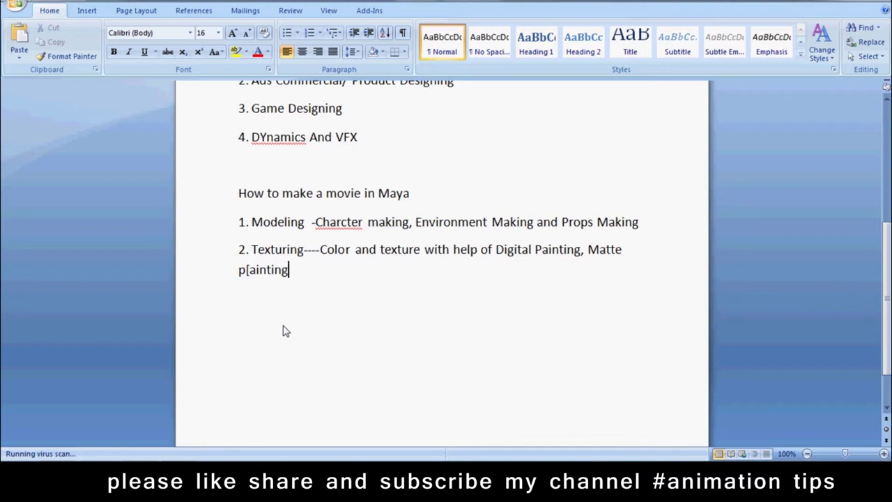
left_click(253, 271)
key("BackSpace")
left_click(294, 271)
type("and")
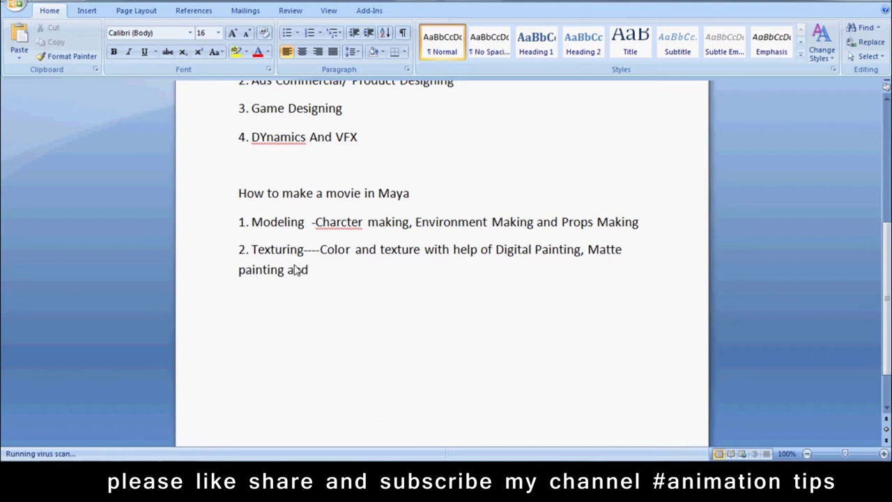
type(" photo")
type("graphy")
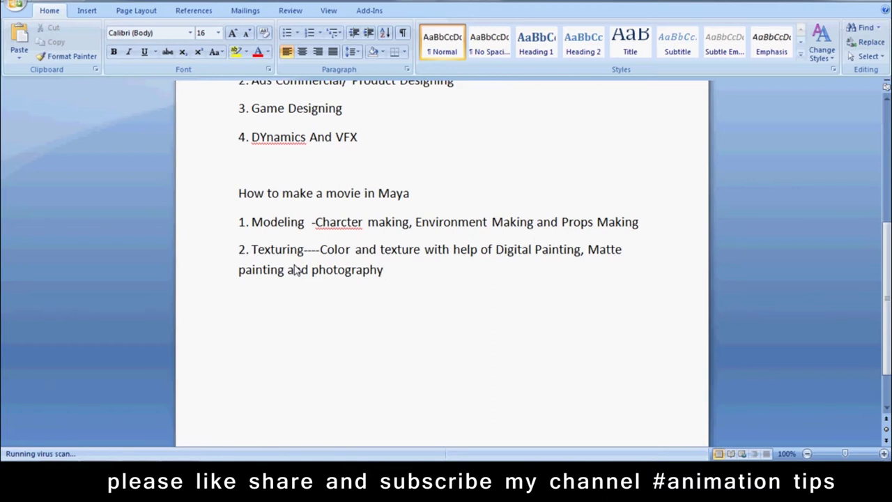
key("Return")
Step: Type 'Lighting------Generation of reflection Refraction, Shadow and illumination', removing the extra 'and'
type("Lighting")
type("------")
type("Generation of")
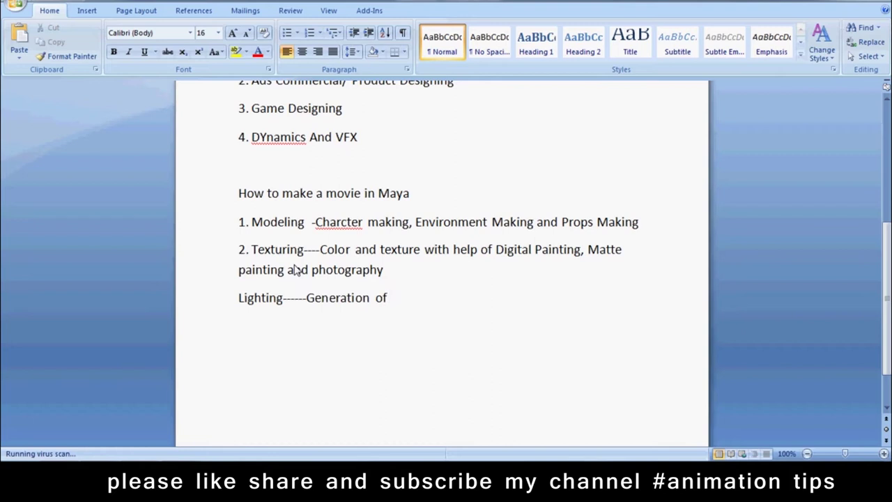
type("reflection  Refr")
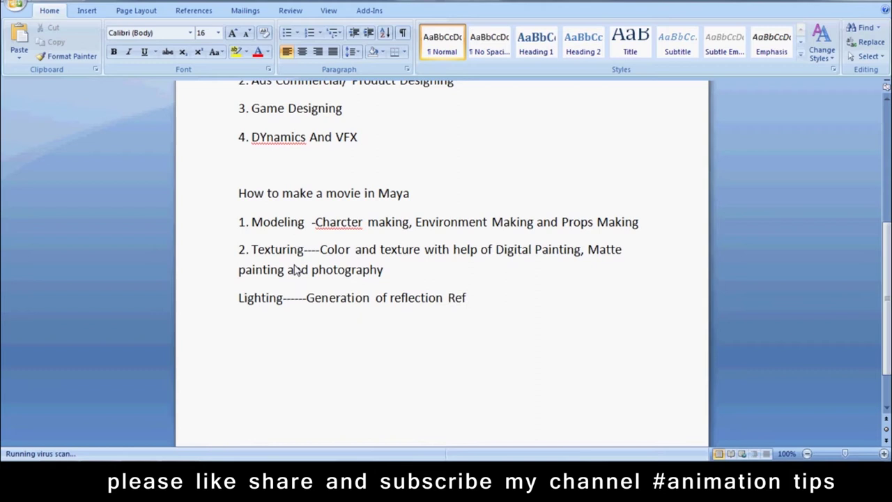
type("action and ")
type("Shadow")
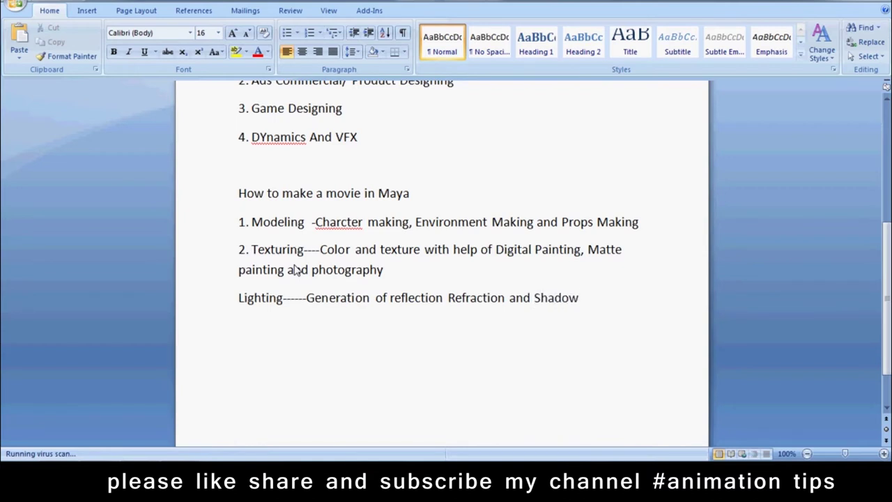
type("and illumi")
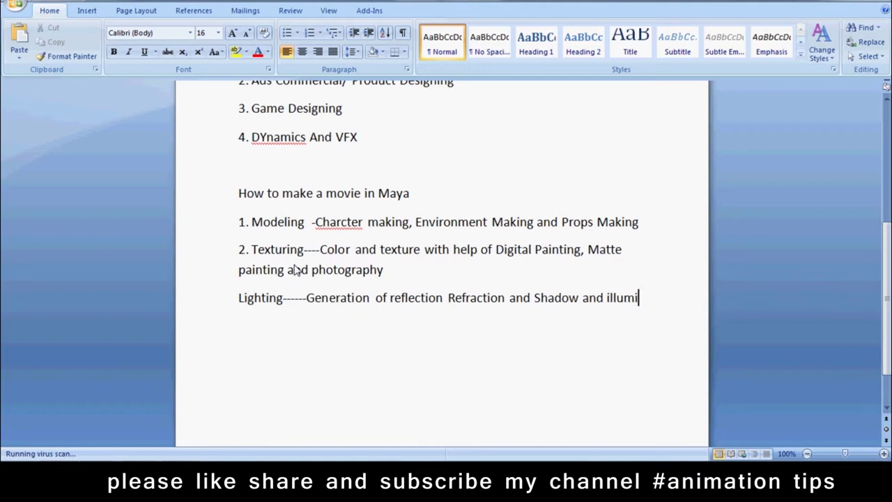
type("nation")
left_click_drag(544, 304, 506, 307)
key("BackSpace")
Step: Add a comma after reflection and make Lighting, 2. Texturing and 1. Modeling bold
type(",")
left_click(444, 302)
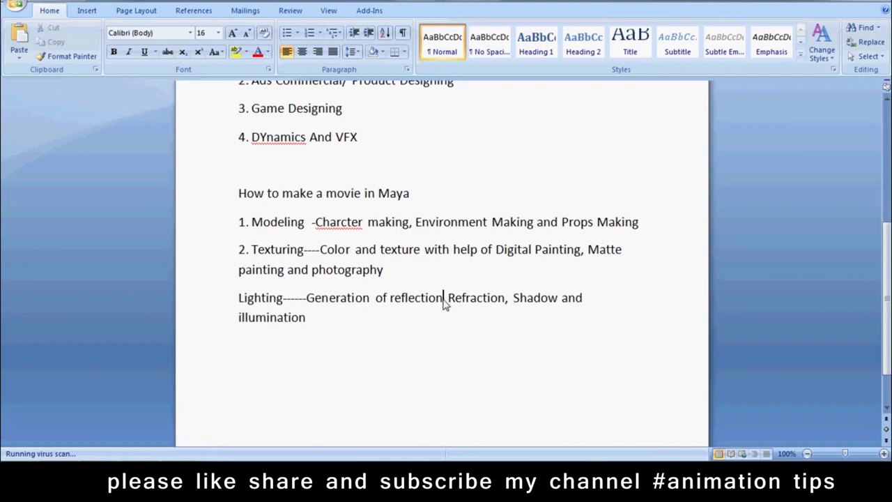
type(",")
left_click(441, 354)
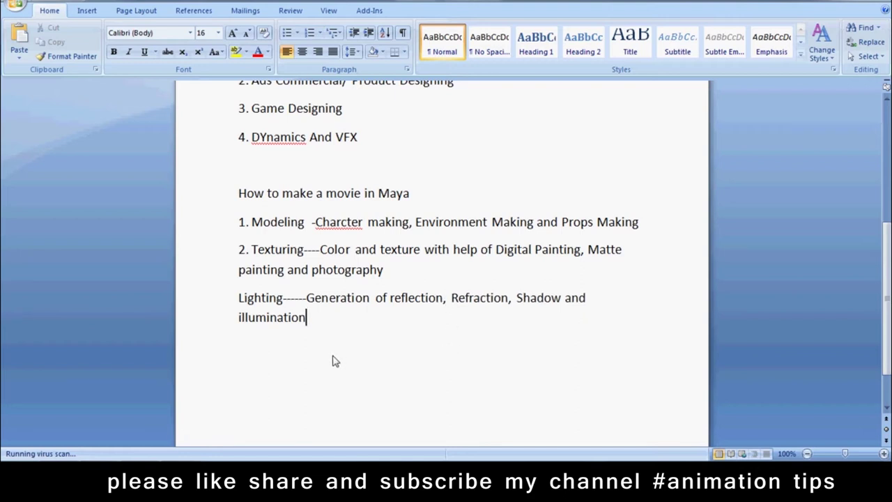
left_click(282, 299)
left_click_drag(282, 299, 238, 300)
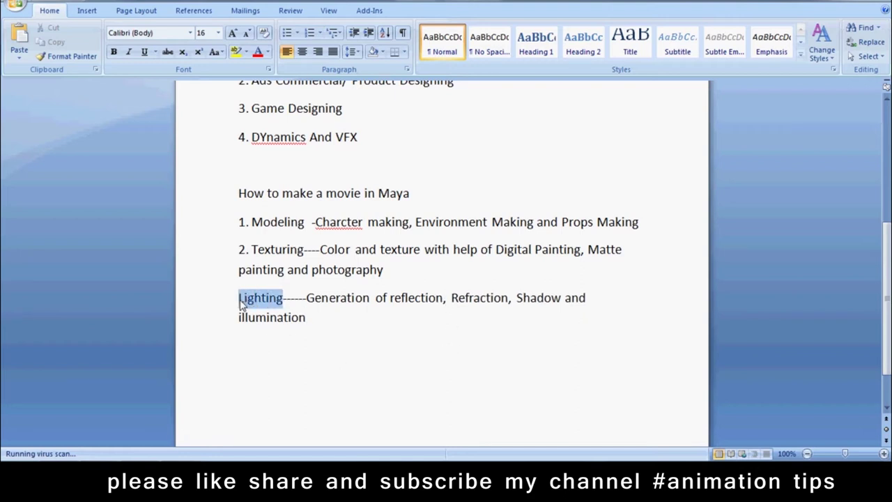
key("ctrl+b")
left_click_drag(304, 249, 239, 250)
left_click(114, 51)
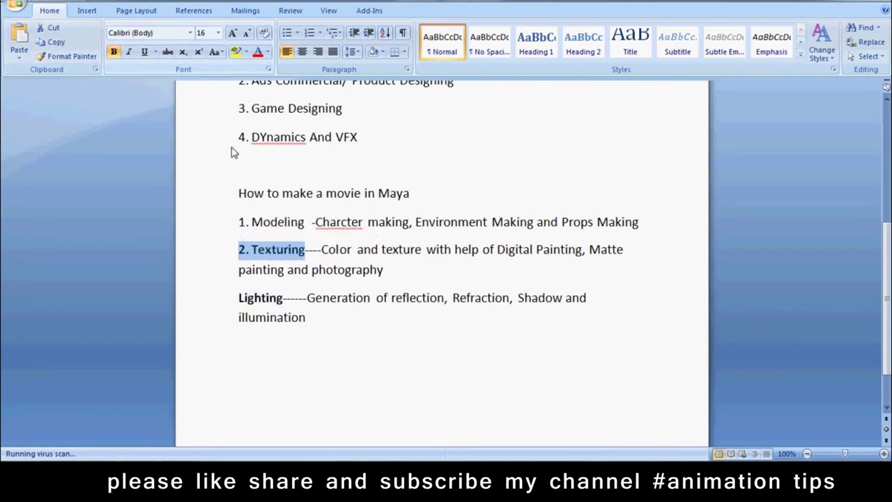
left_click_drag(311, 221, 242, 220)
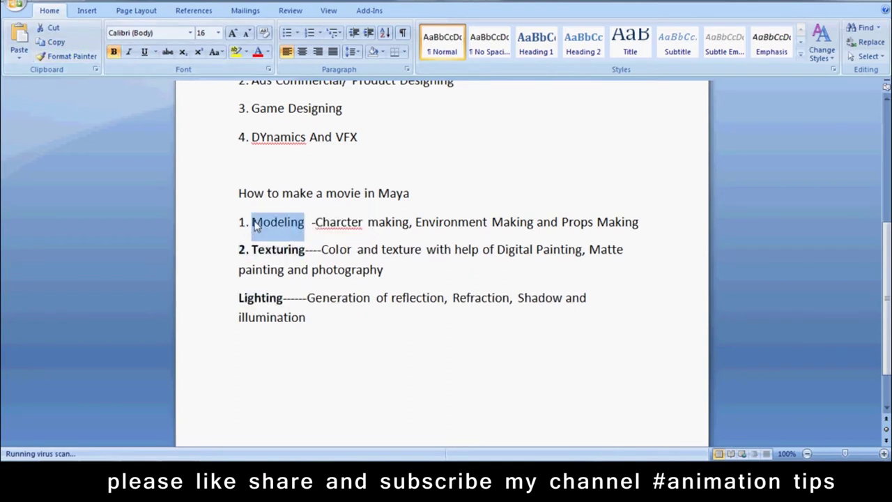
left_click(115, 52)
Step: Number Lighting as '3.' and add '4. Rigging' on a new line below
left_click(239, 299)
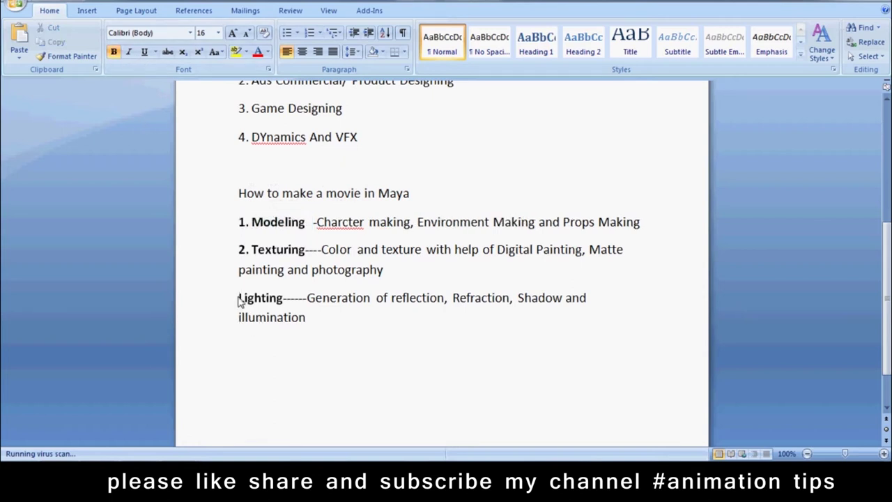
type("3.")
left_click(330, 323)
key("Return")
type("4.")
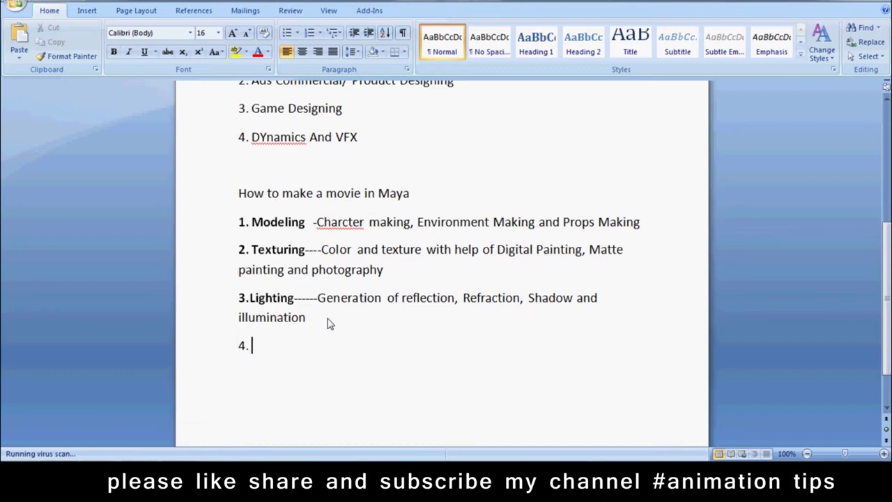
type(" Rigging")
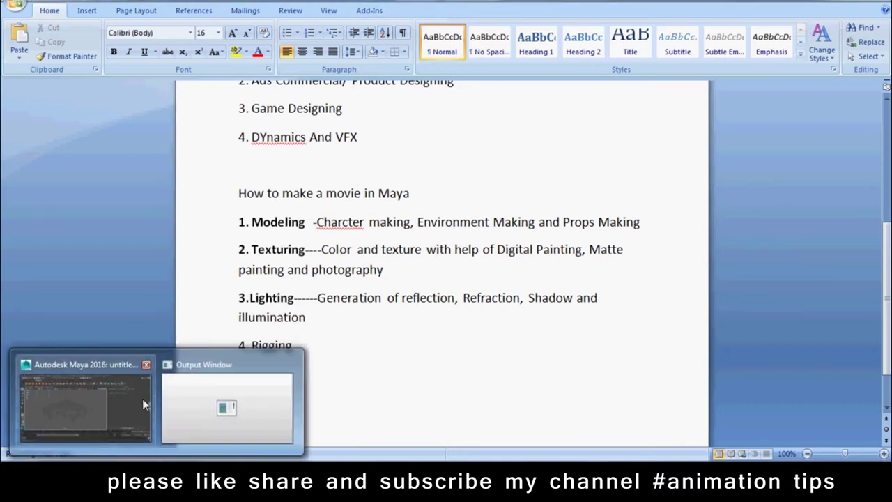
Step: In Maya, start Open Scene and browse to D:\DATA\3d practical\maya rig practical
left_click(144, 402)
left_click(13, 6)
left_click(25, 41)
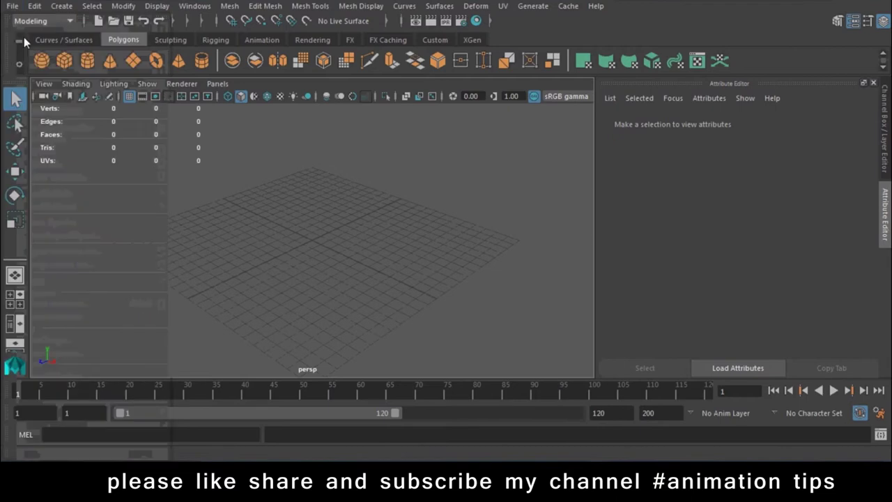
left_click(222, 110)
double_click(300, 110)
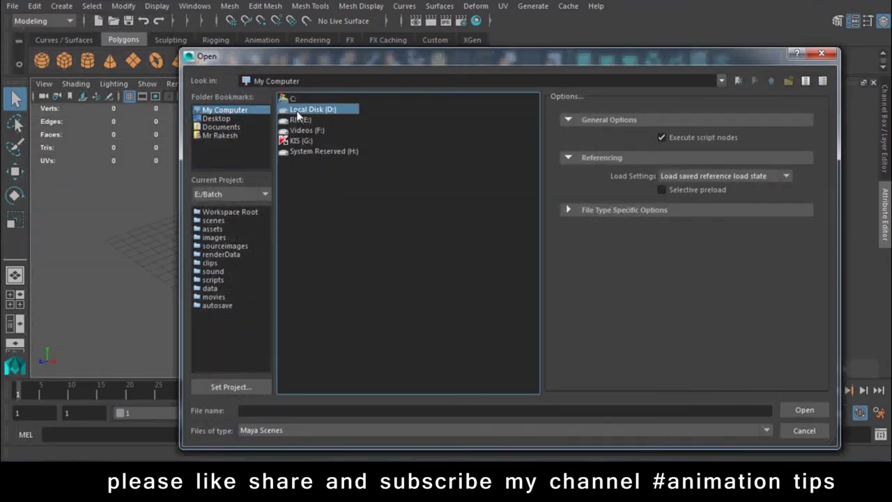
double_click(305, 191)
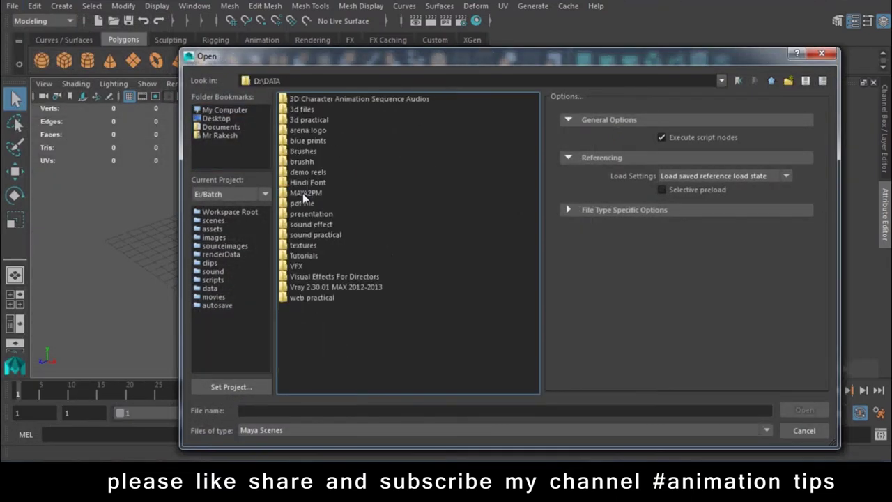
double_click(319, 128)
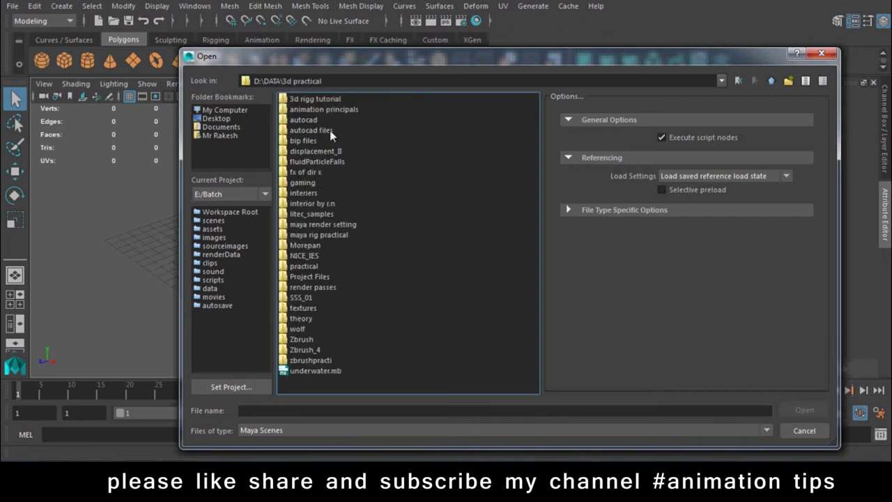
double_click(319, 235)
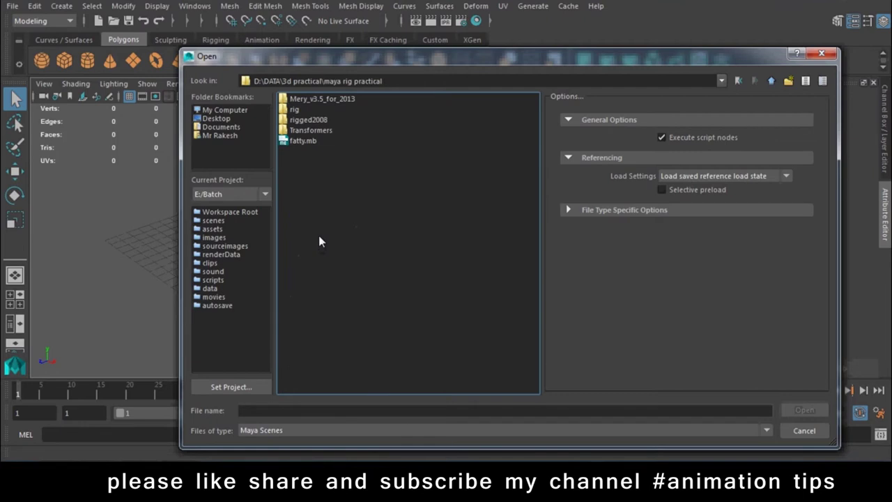
Step: Open Mery_v3.5_for_2013.mb from its folder without saving the untitled scene
double_click(311, 100)
double_click(310, 105)
left_click(304, 131)
double_click(304, 131)
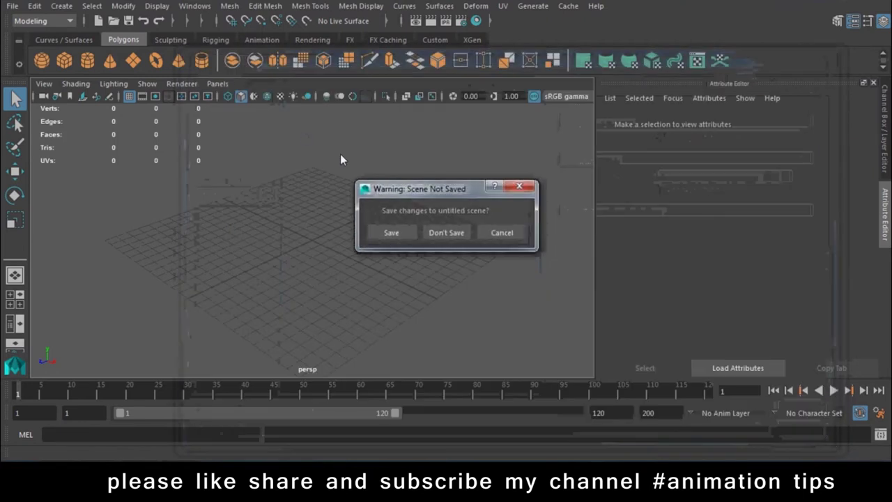
left_click(427, 232)
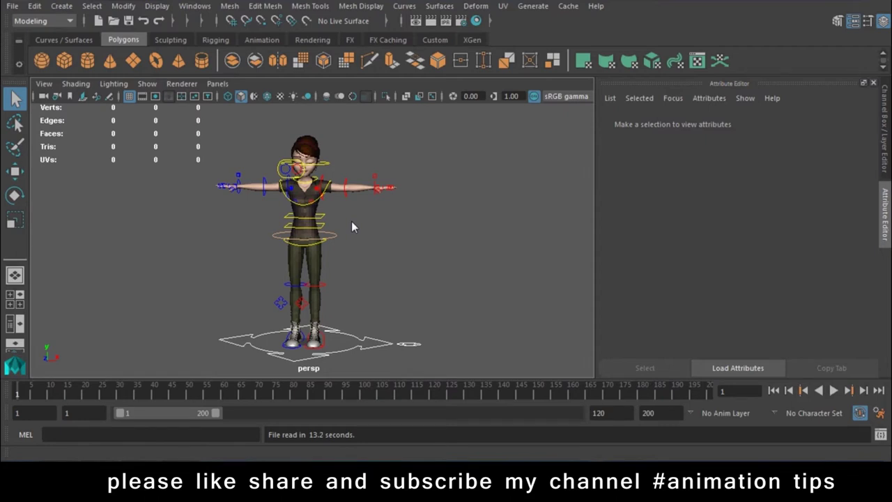
Step: Shade the character, then bend the forearm control with Rotate and undo it
key("5")
scroll(209, 188, "up", 3)
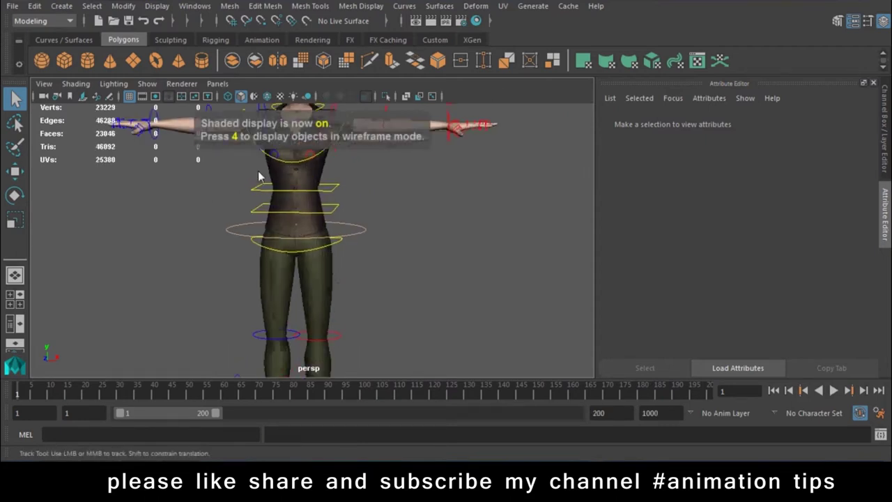
scroll(258, 176, "up", 3)
scroll(348, 230, "up", 2)
scroll(397, 268, "up", 2)
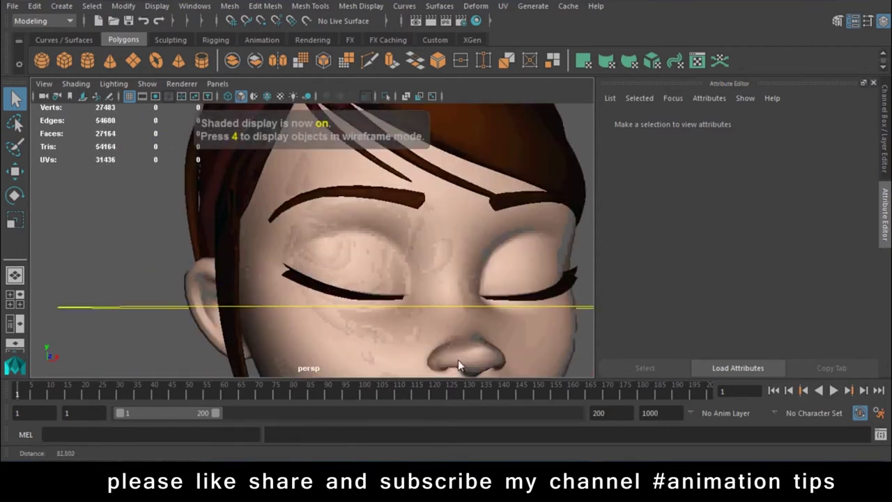
scroll(362, 234, "up", 2)
scroll(354, 213, "up", 2)
scroll(460, 205, "up", 3)
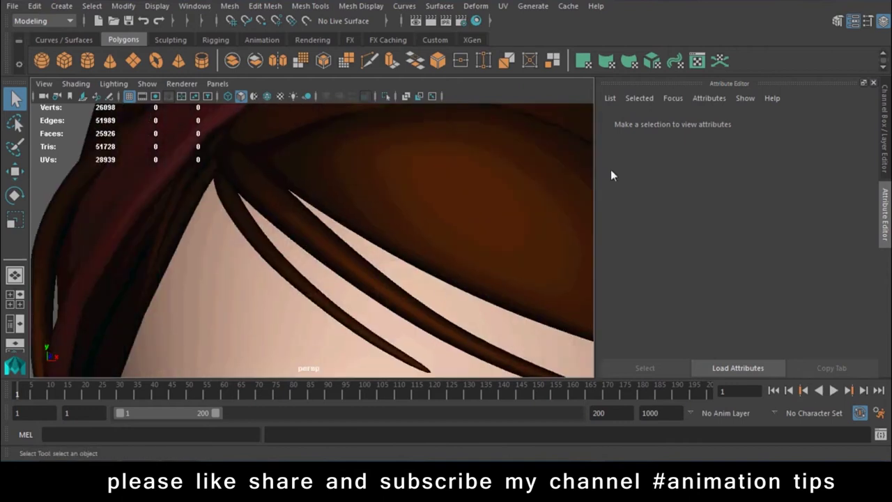
scroll(418, 258, "down", 5)
scroll(376, 209, "down", 2)
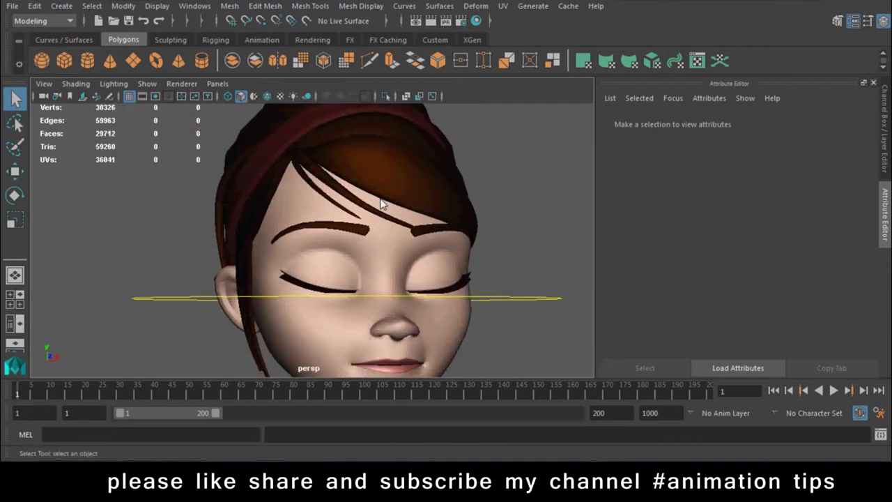
scroll(382, 204, "down", 3)
scroll(362, 252, "down", 3)
scroll(409, 284, "up", 3)
scroll(403, 223, "up", 2)
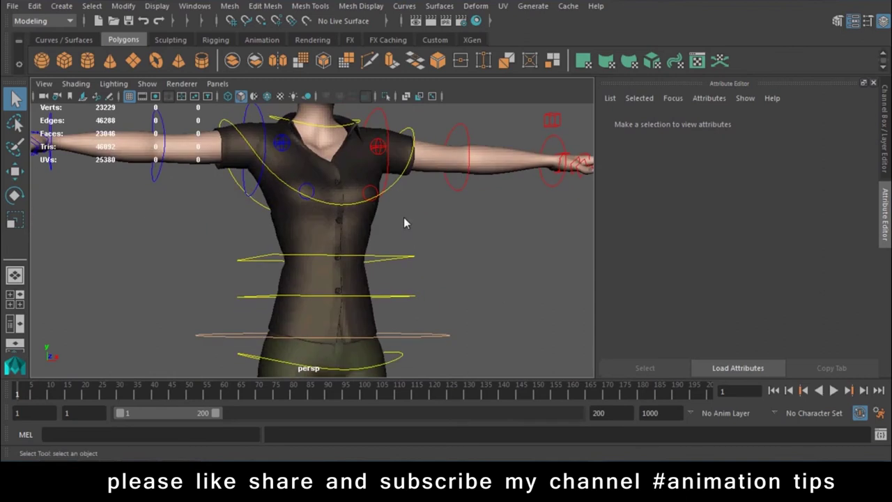
left_click_drag(404, 223, 374, 314, "alt")
left_click(404, 218)
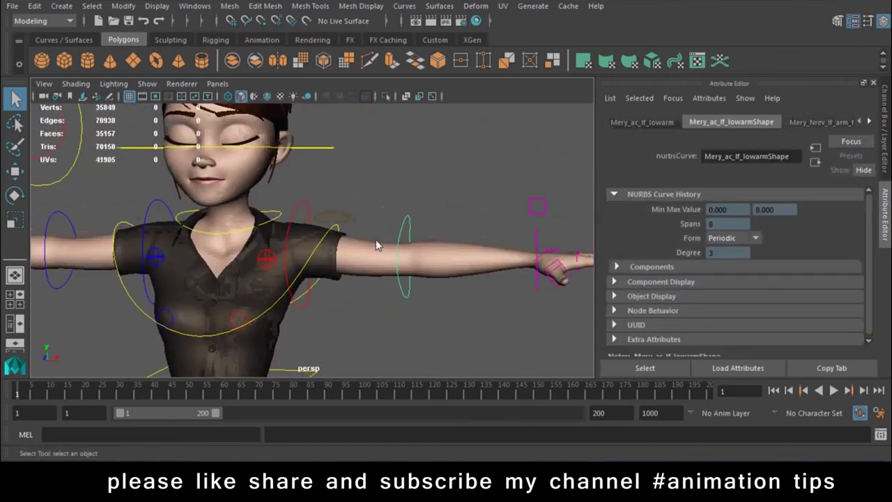
key("e")
mouse_move(449, 251)
left_mouse_down()
mouse_move(436, 282)
mouse_move(404, 273)
mouse_move(424, 259)
mouse_move(341, 303)
left_mouse_up()
key("ctrl+z")
Step: Frame the head control, then tilt and swing the head, undoing back to T-pose
key("ctrl+z")
left_click(275, 186)
key("f")
mouse_move(371, 224)
left_mouse_down()
mouse_move(298, 240)
mouse_move(356, 196)
mouse_move(301, 189)
mouse_move(337, 227)
left_mouse_up()
key("ctrl+z")
key("ctrl+z")
right_click_drag(429, 327, 296, 238, "alt")
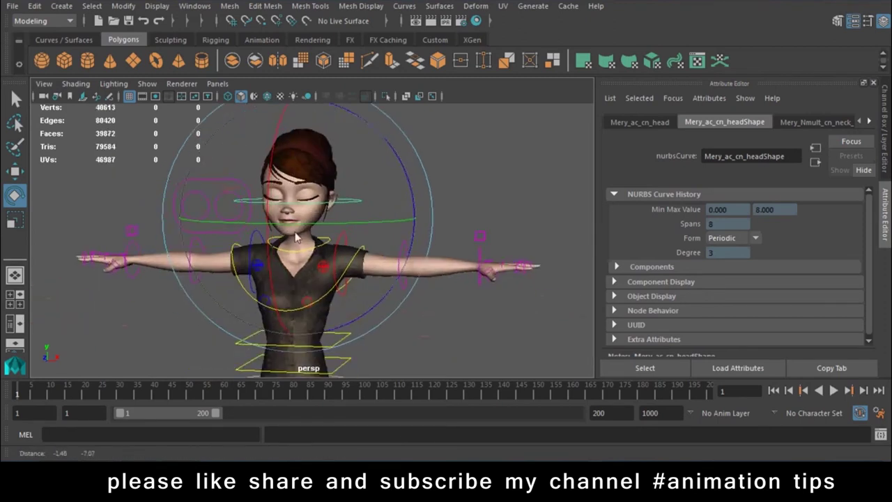
Step: Move the torso control to shift the hips far upper-left, then undo it
left_click(390, 213)
left_click(390, 207)
key("w")
left_click_drag(356, 210, 111, 85)
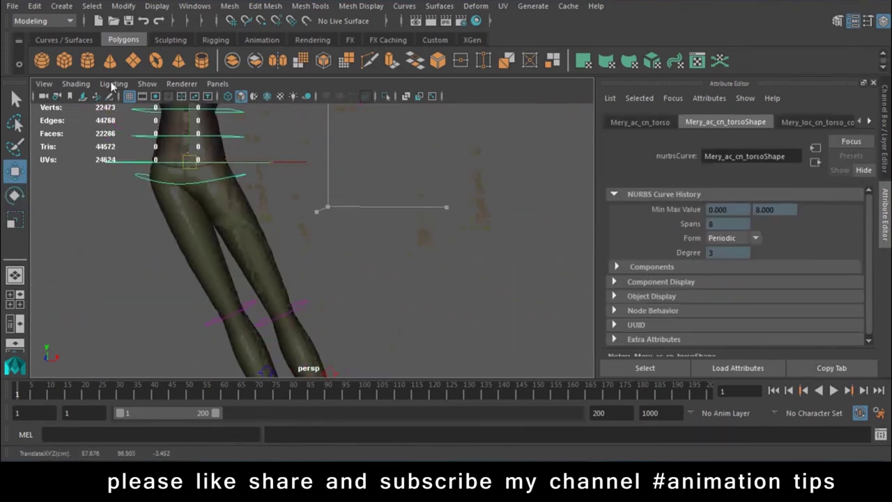
right_click_drag(323, 240, 276, 185, "alt")
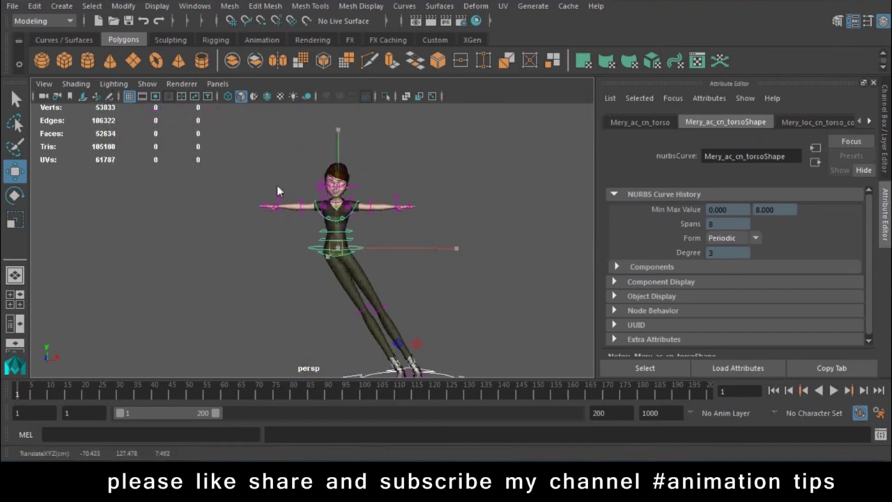
right_click_drag(277, 184, 377, 304, "alt")
key("ctrl+z")
key("ctrl+z")
key("ctrl+z")
right_click_drag(344, 223, 403, 297, "alt")
Step: Try the left hand and lower-arm controls, then move the eyes control and undo
left_click(347, 239)
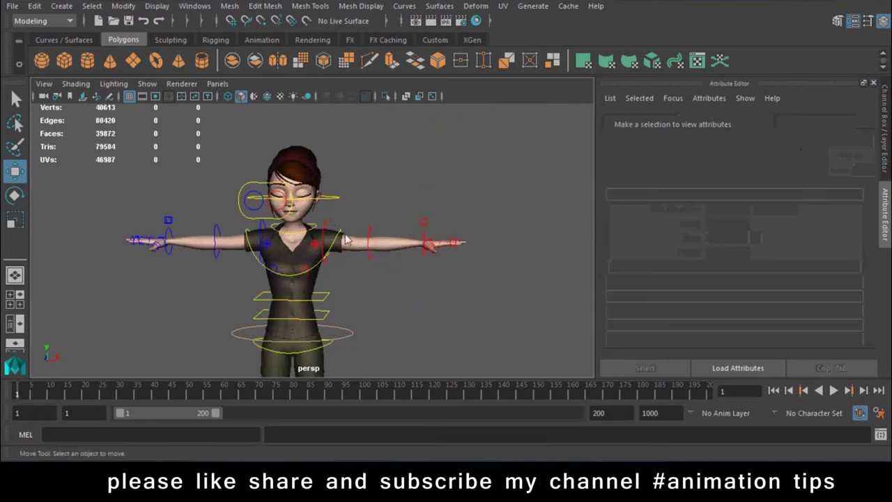
left_click(427, 237)
middle_click_drag(427, 237, 349, 266, "alt")
left_click(369, 265)
left_click(331, 240)
key("e")
key("w")
left_click(257, 213)
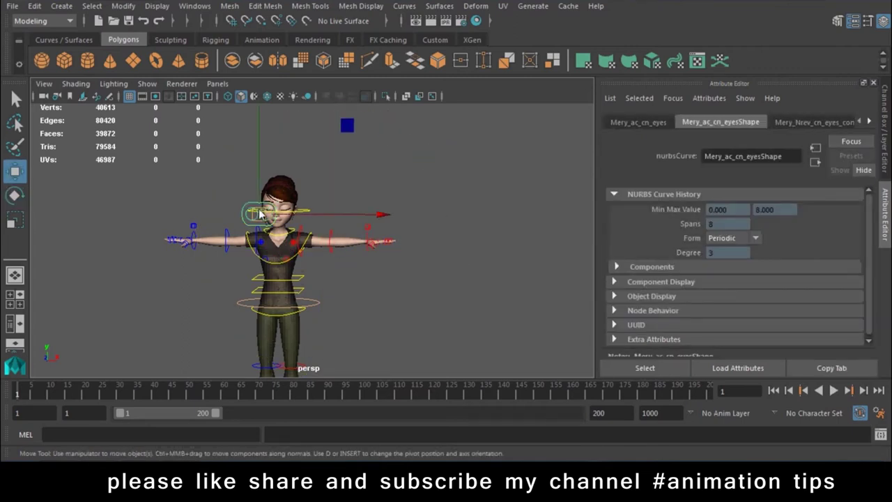
left_click_drag(260, 214, 418, 289)
key("ctrl+z")
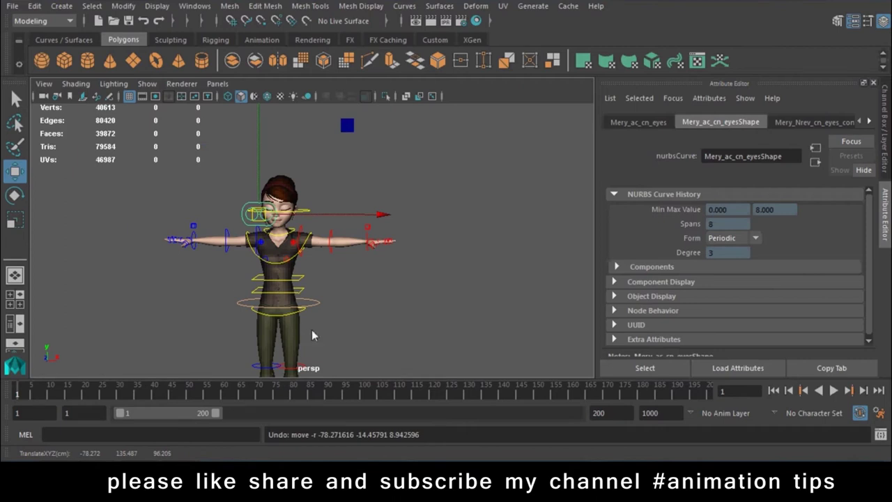
Step: Pull the left knee control right and raise the left foot sideways, undoing each
middle_click_drag(311, 335, 239, 214, "alt")
right_click_drag(239, 214, 315, 266, "alt")
left_click(308, 260)
left_click_drag(343, 261, 592, 261)
key("ctrl+z")
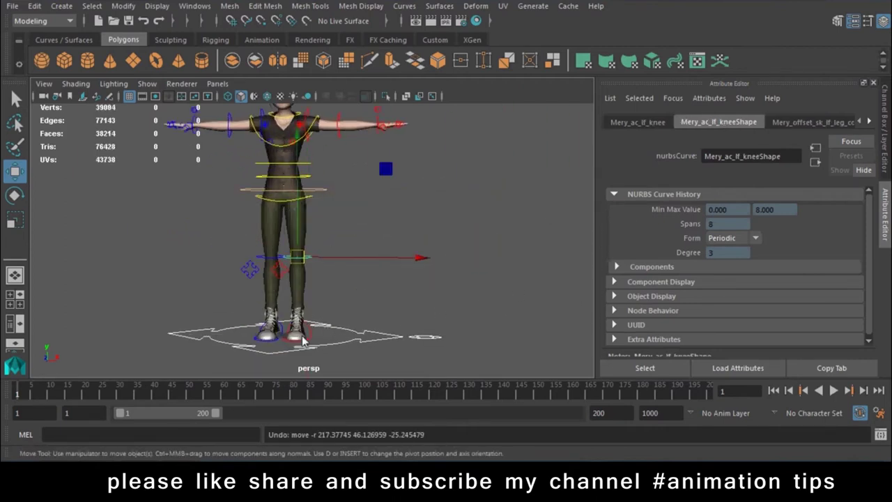
left_click(303, 338)
mouse_move(303, 338)
left_mouse_down()
mouse_move(442, 228)
mouse_move(474, 228)
left_mouse_up()
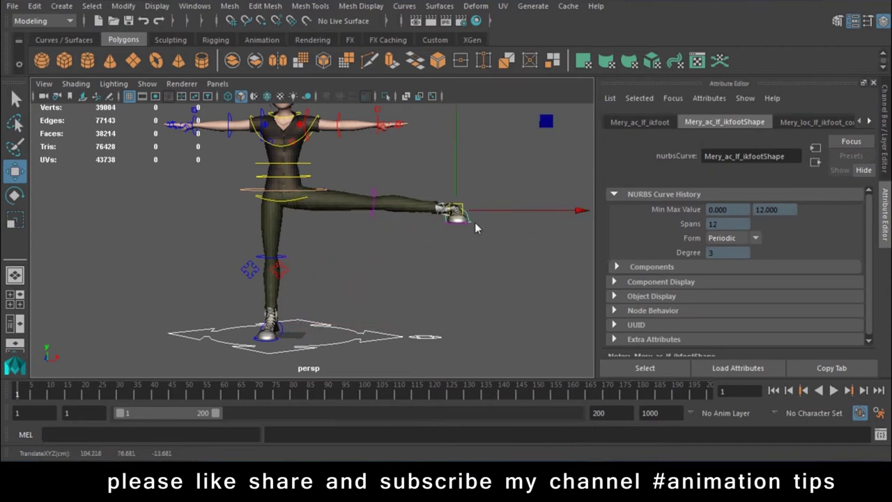
key("ctrl+z")
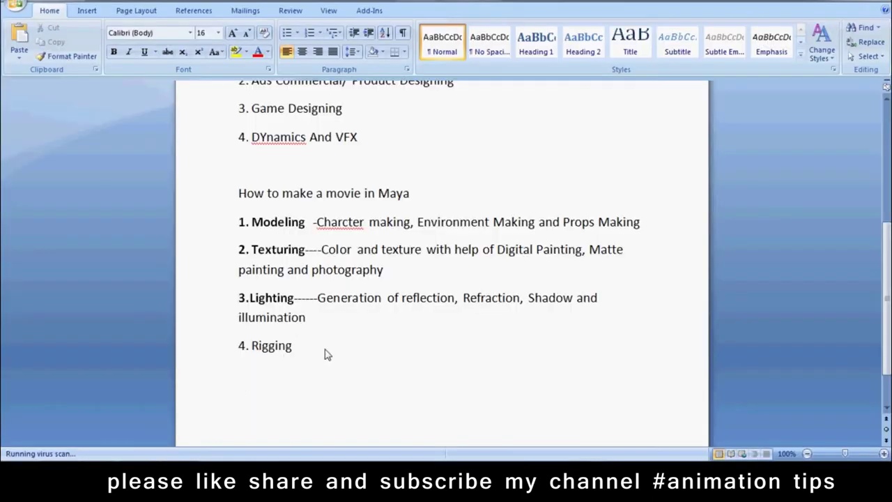
Step: Describe Rigging as binding cars and characters with controllers, and bold '4. Rigging'
type("--- Bindup of cars and a")
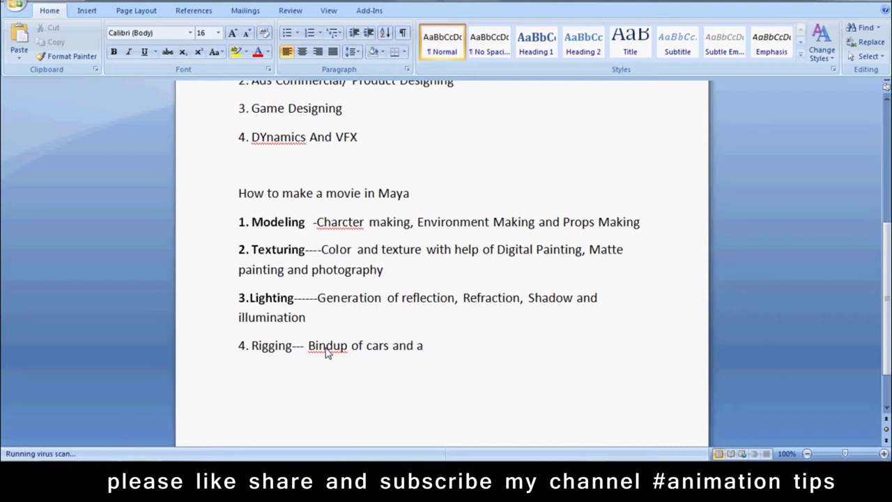
key("BackSpace")
type("charcters")
type(" with")
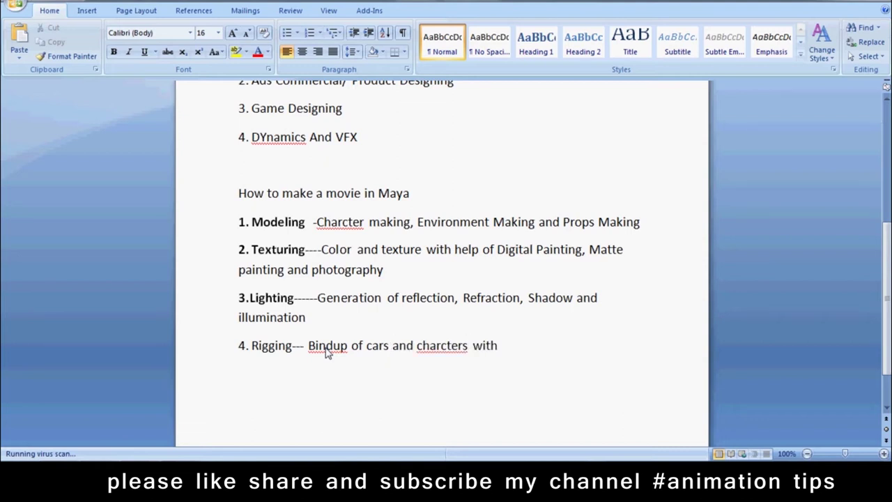
type("e help ofb")
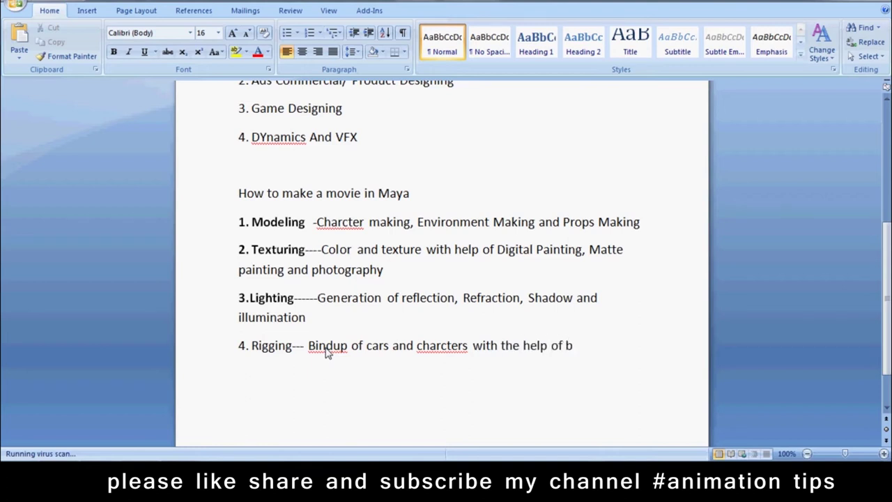
type("d controllers")
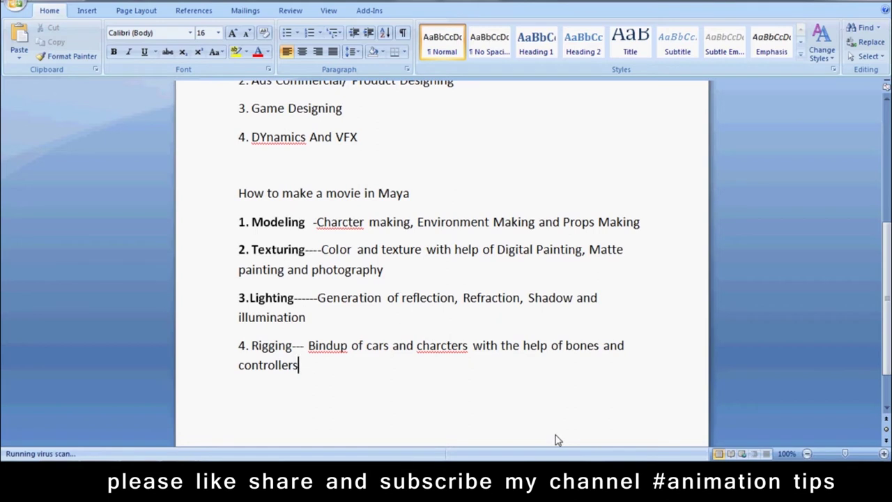
left_click_drag(292, 346, 238, 346)
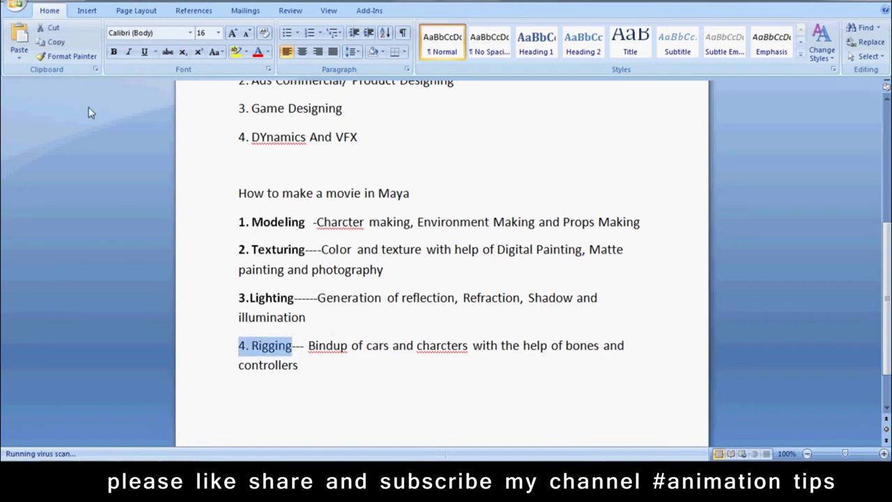
left_click(114, 52)
Step: Add a new line below Rigging reading '5. Animation'
left_click(299, 369)
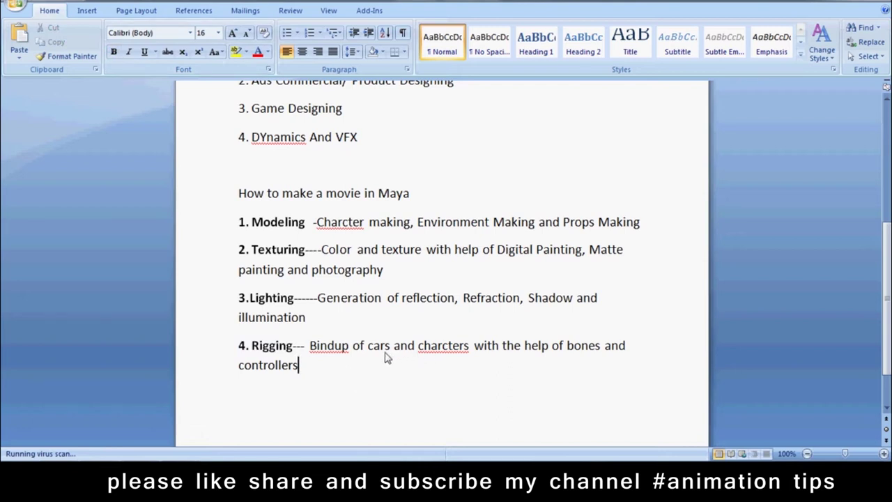
scroll(386, 358, "down", 1)
scroll(384, 358, "down", 1)
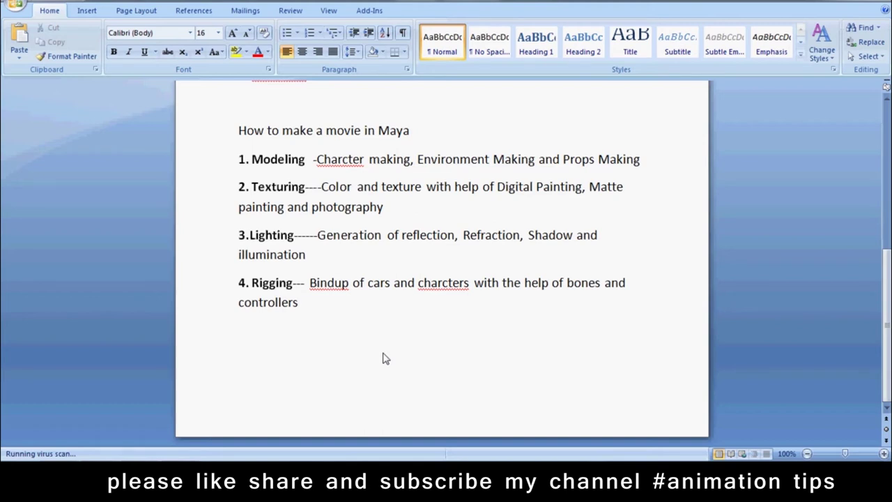
key("Return")
type("An")
key("BackSpace")
key("BackSpace")
type("5. Animation")
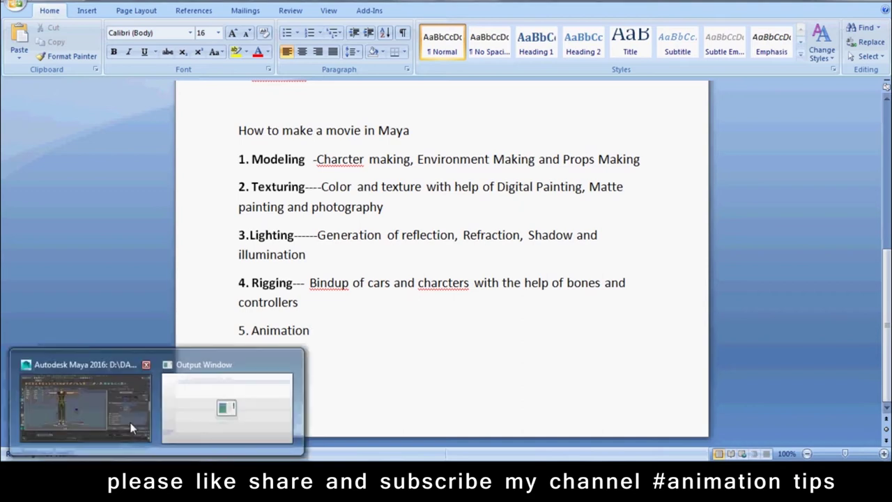
Step: Spread the character's feet apart by moving both foot IK controls outward
left_click(138, 413)
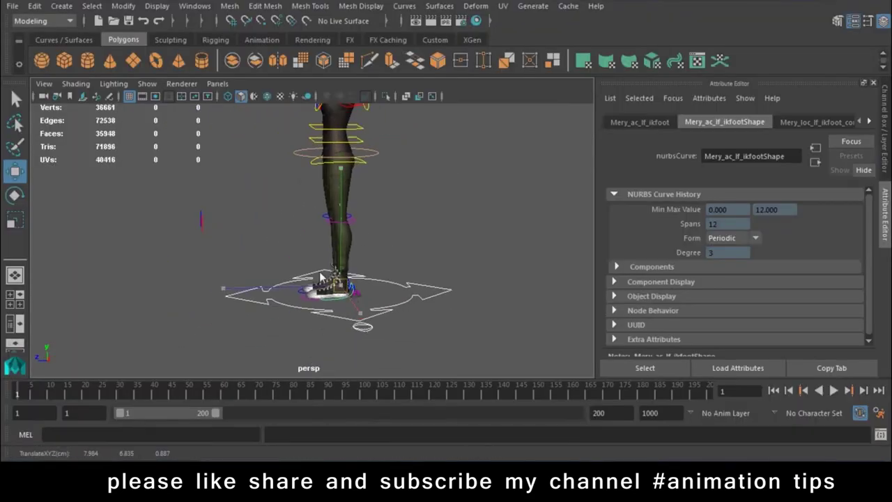
left_click(327, 303)
left_click_drag(333, 299, 345, 221)
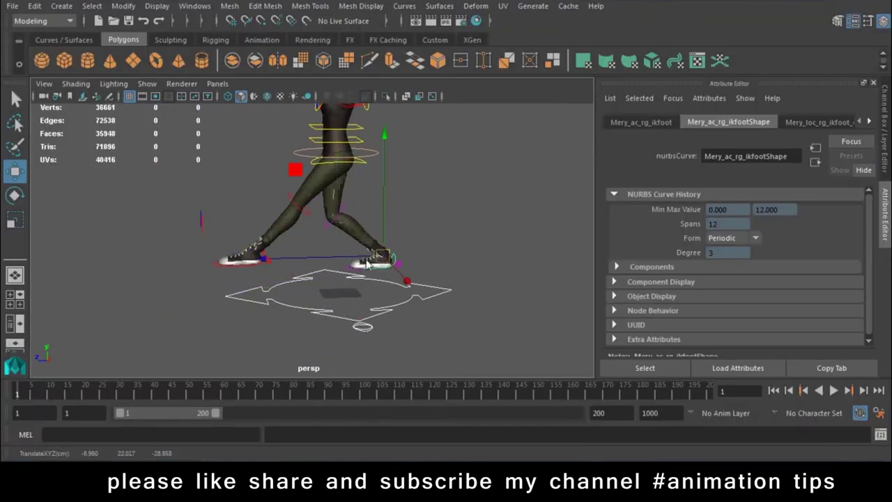
left_click(382, 192)
left_click(307, 187)
key("ctrl+z")
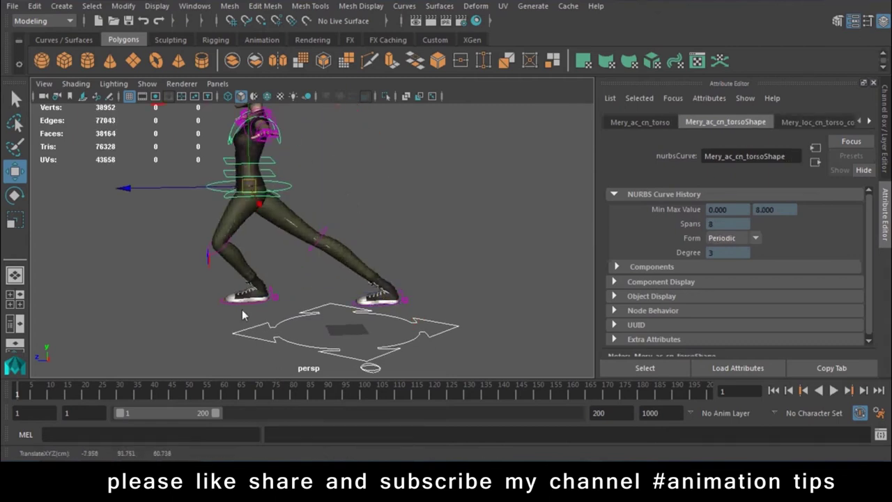
left_click_drag(253, 307, 190, 296)
left_click(393, 298)
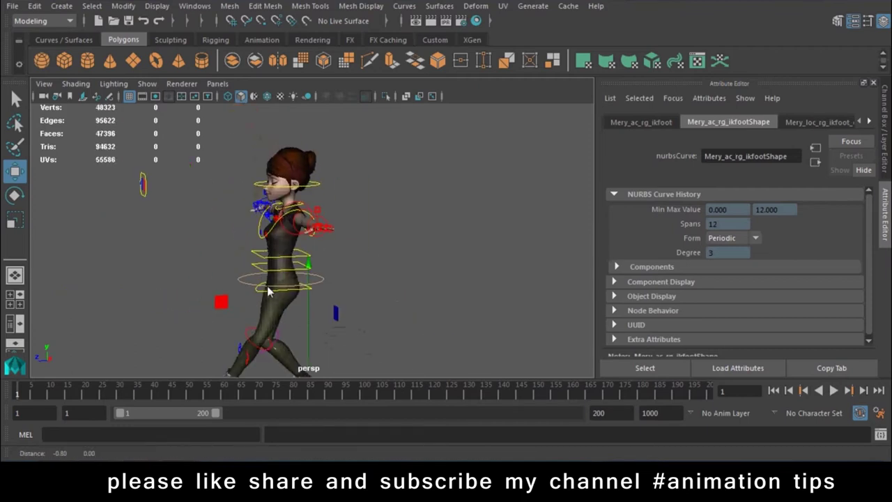
Step: Rotate the left and right upper-arm controls down to lower both arms
left_click(320, 213)
key("e")
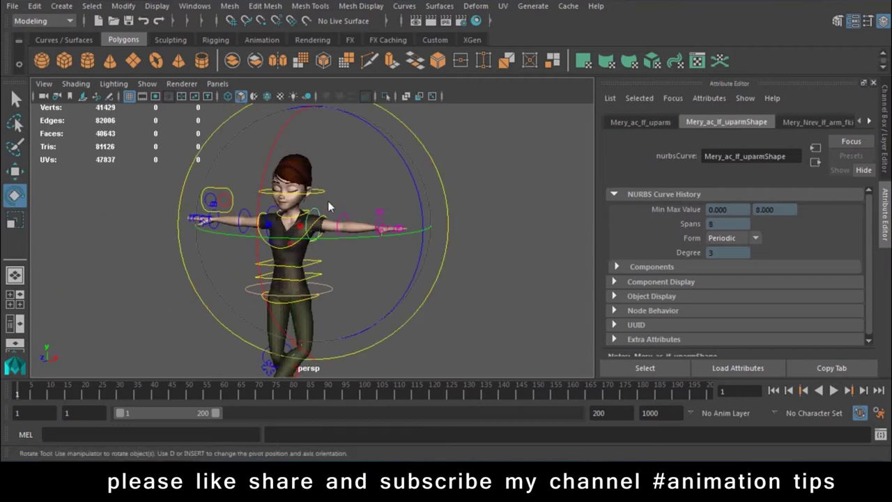
left_click_drag(381, 227, 321, 179)
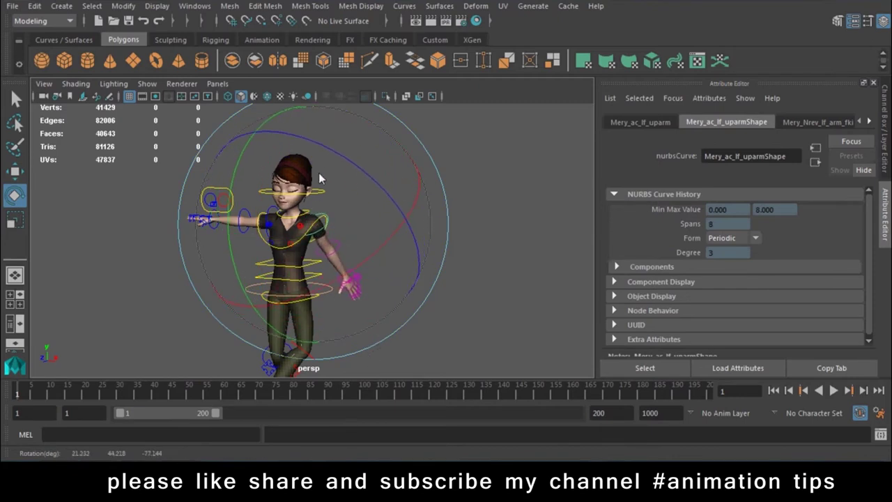
left_click(273, 213)
left_click_drag(304, 207, 327, 251)
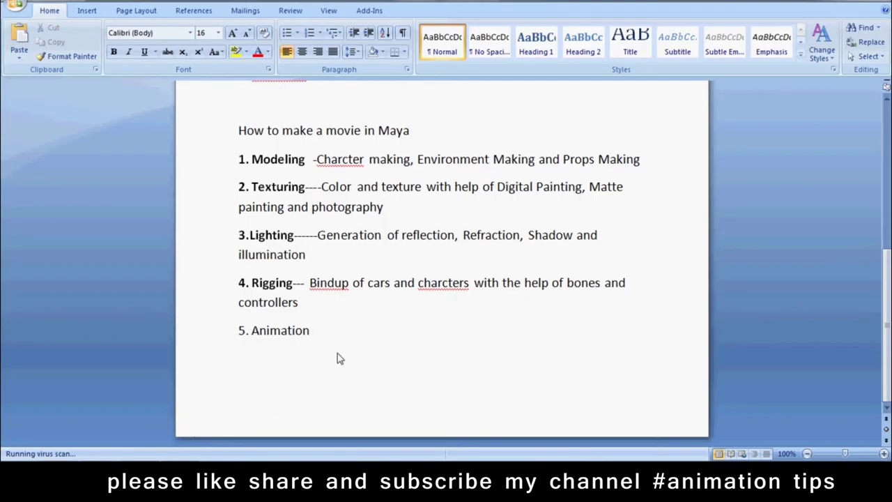
Step: Complete item 5 with '--- Movement of rigged elements is known as Animation'
type("--- Movement ")
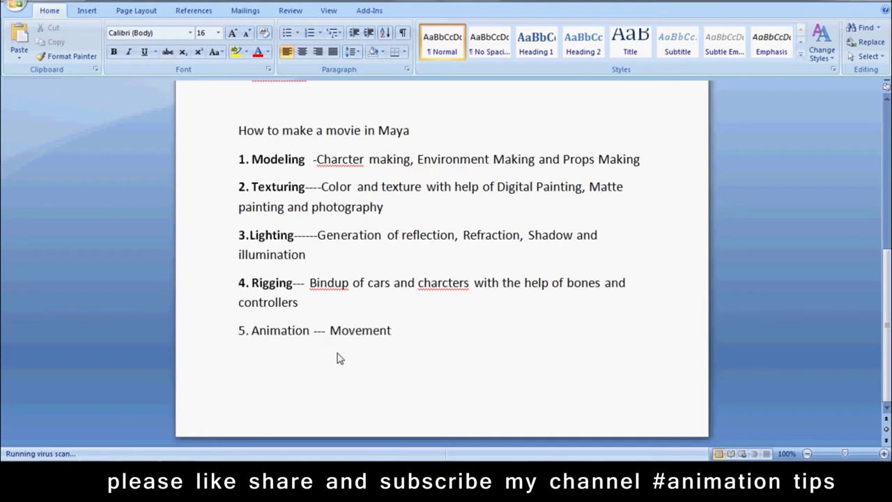
type("of rigged el")
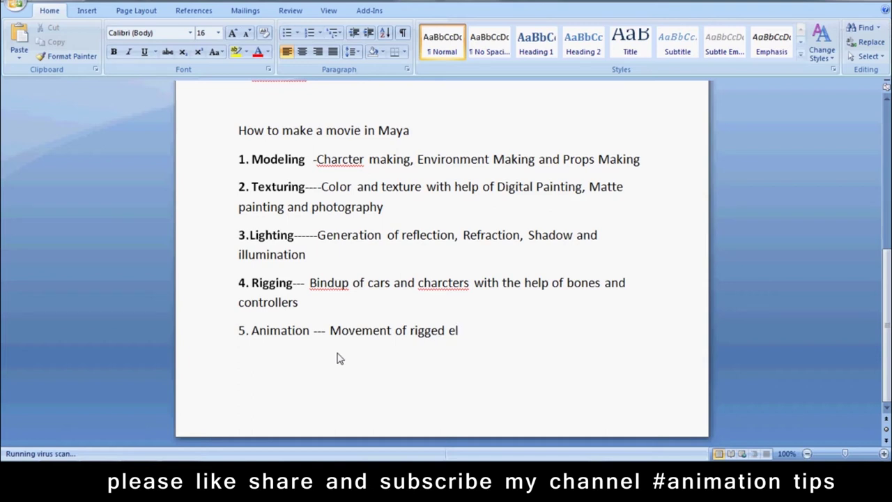
type("ements i")
type("s known")
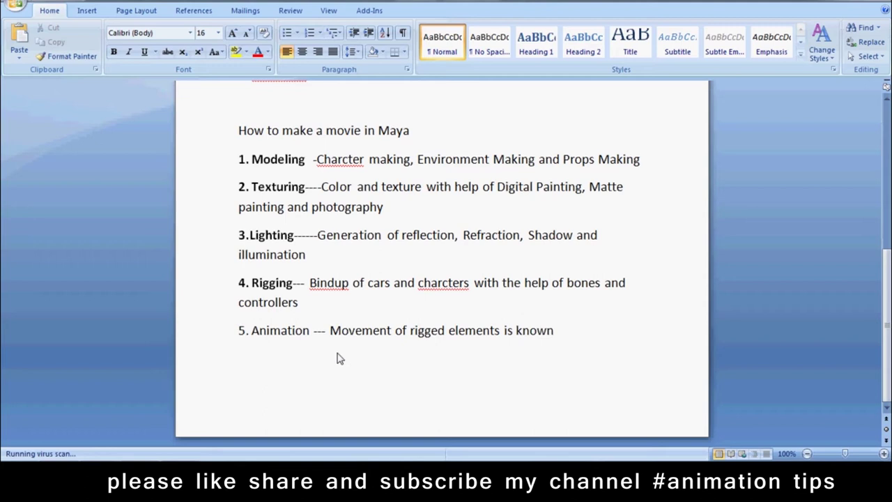
type(" as Animation")
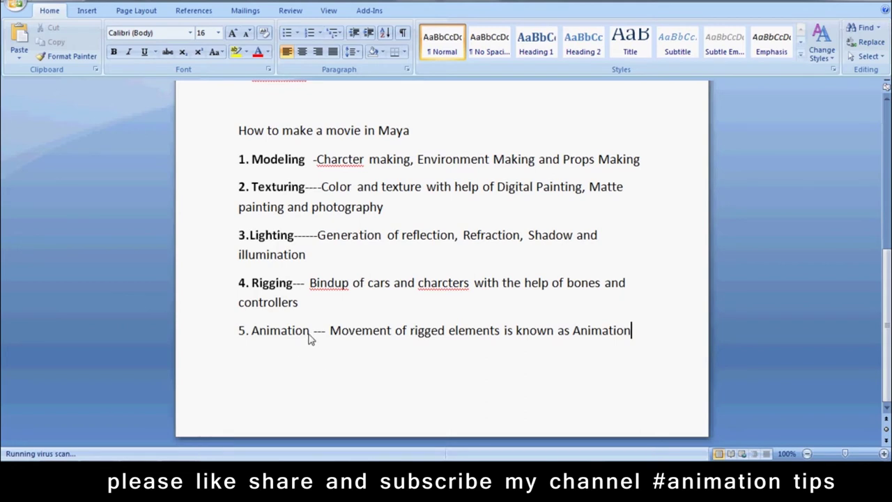
Step: Make the '5. Animation' label bold
left_click_drag(312, 335, 244, 336)
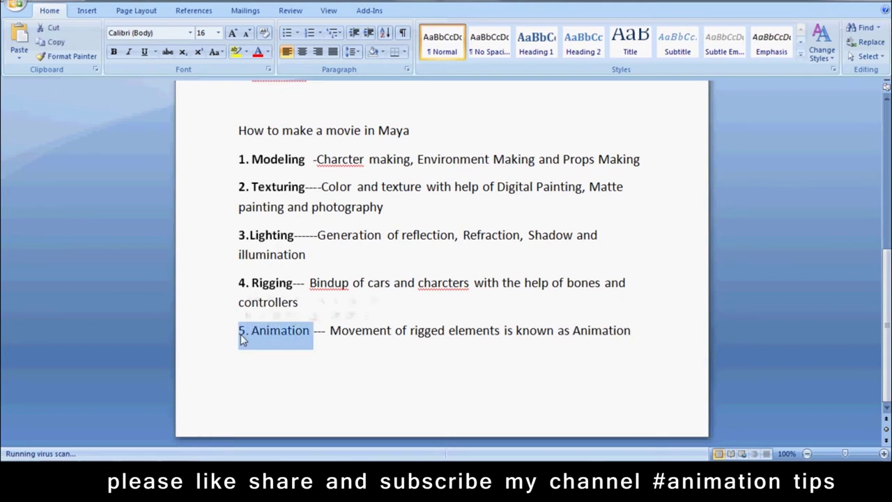
left_click(115, 53)
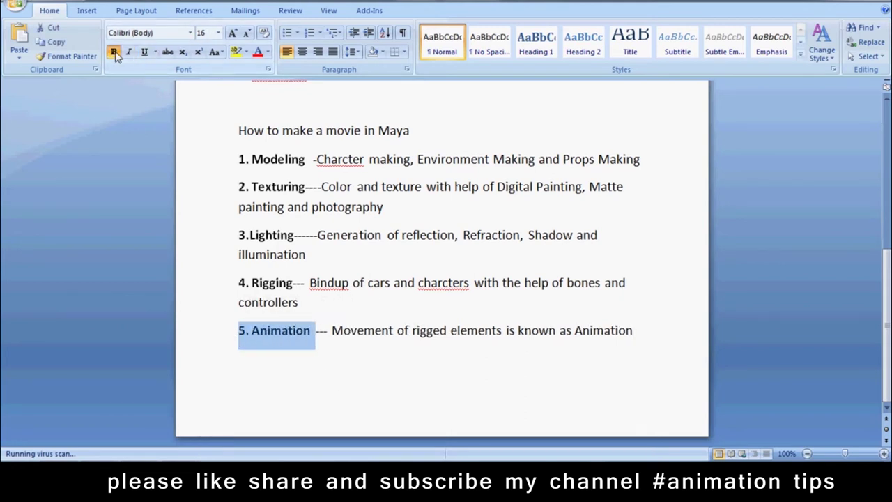
left_click(319, 162)
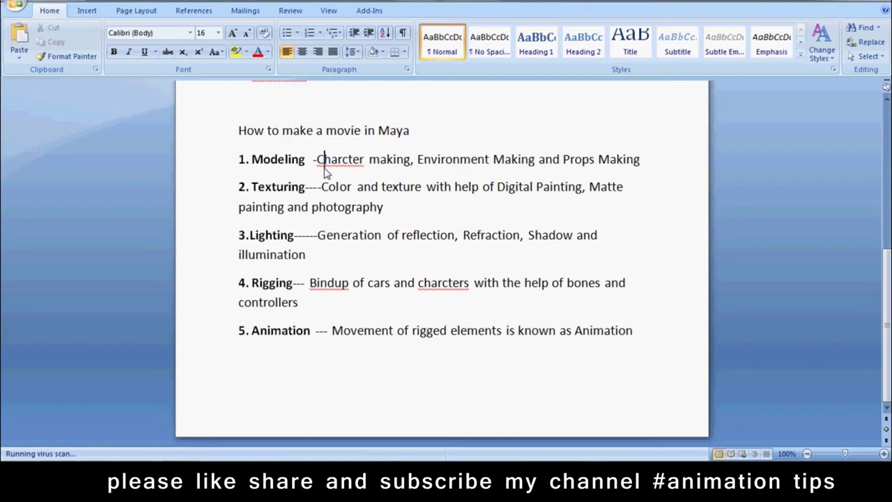
Step: Add a new bold line '6. Dynamics and fx' below item 5
left_click(685, 342)
key("Return")
type("Dynamics and fx")
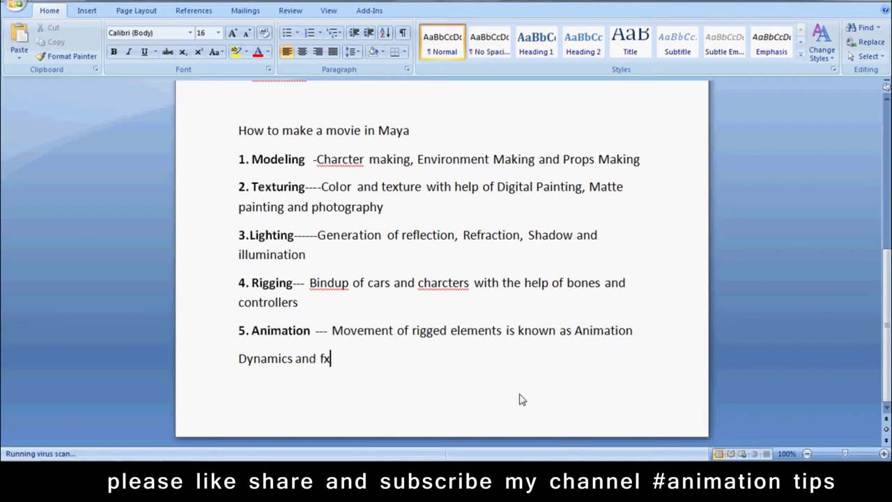
left_click(239, 363)
type("6.")
left_click_drag(348, 366, 233, 371)
left_click(113, 51)
left_click(370, 367)
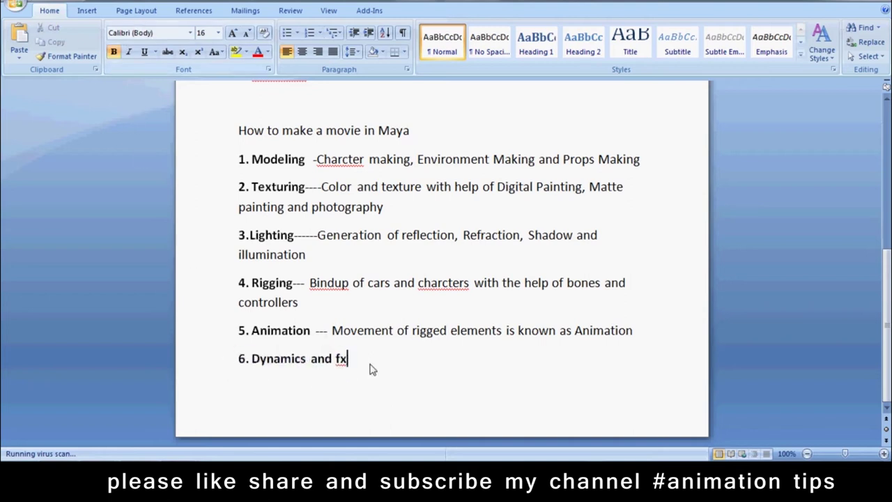
Step: Describe item 6 in plain text as 'special effects like particles, Fluid, liquid', fixing the typo
type(" ---")
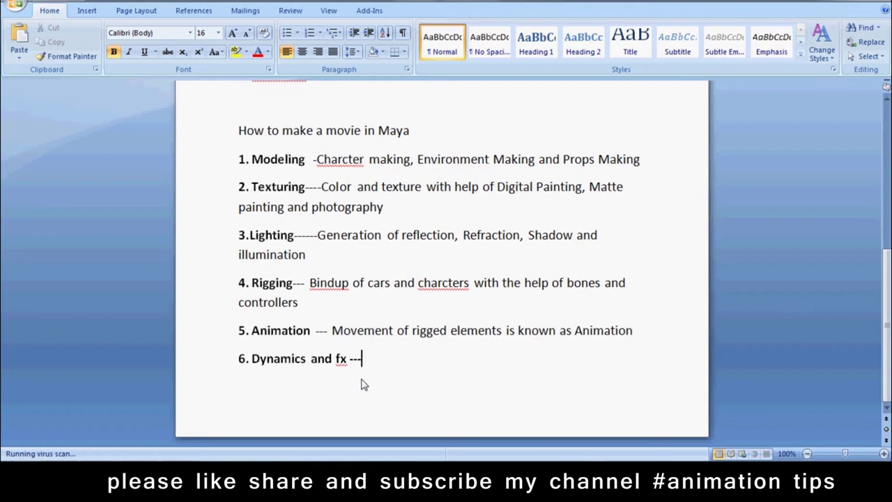
type("special effects like poarticles")
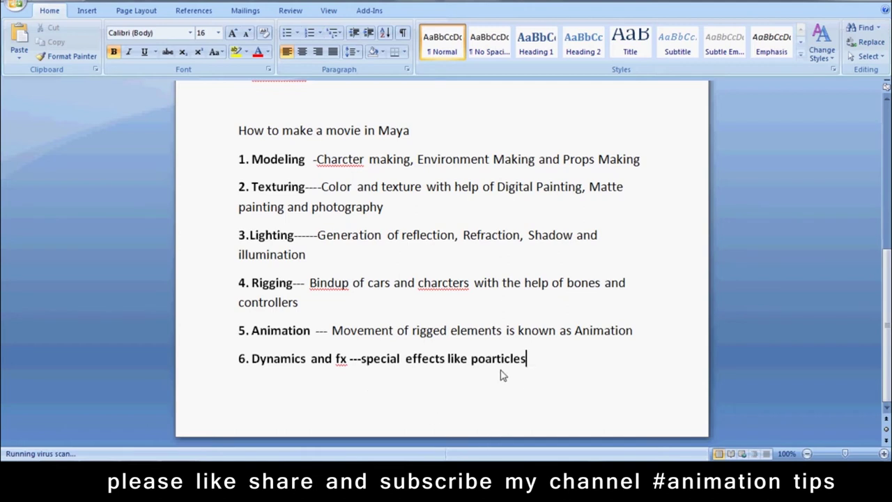
left_click(486, 359)
key("BackSpace")
left_click_drag(519, 358, 361, 358)
left_click(577, 359)
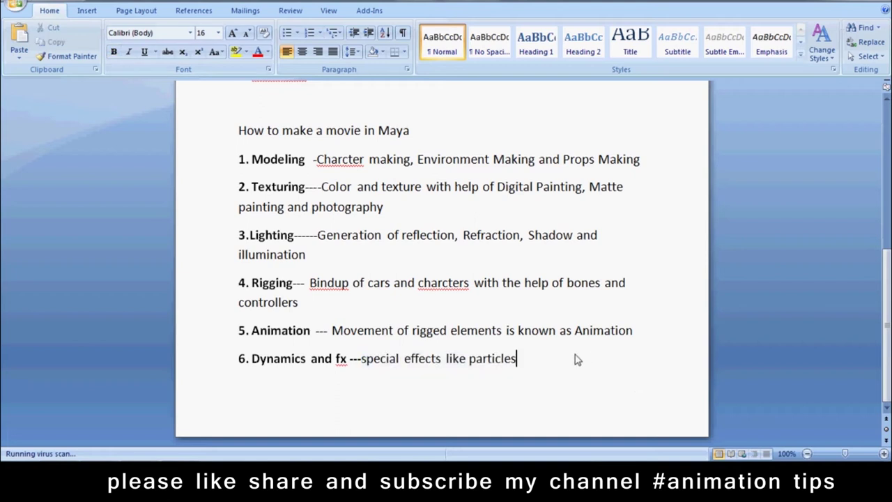
type("Fluid ")
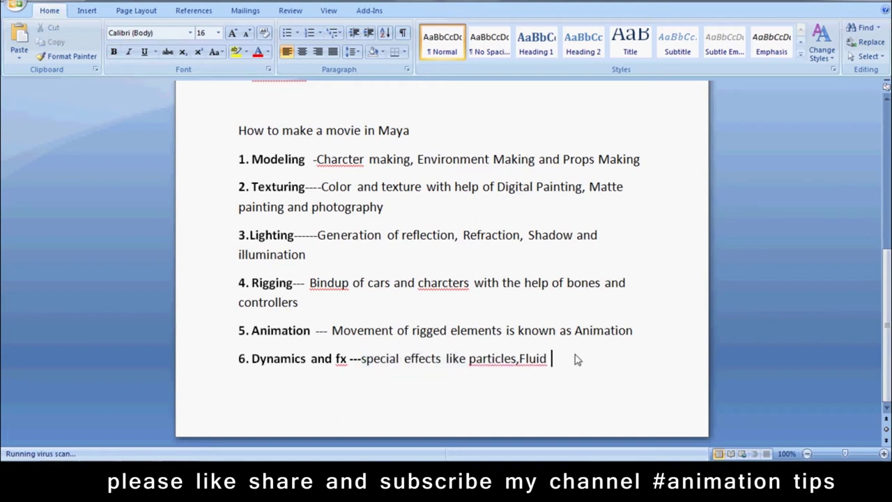
type(",li")
type("quid")
Step: Start a new Maya scene without saving the rig, and open the Visor from General Editors
left_click(112, 422)
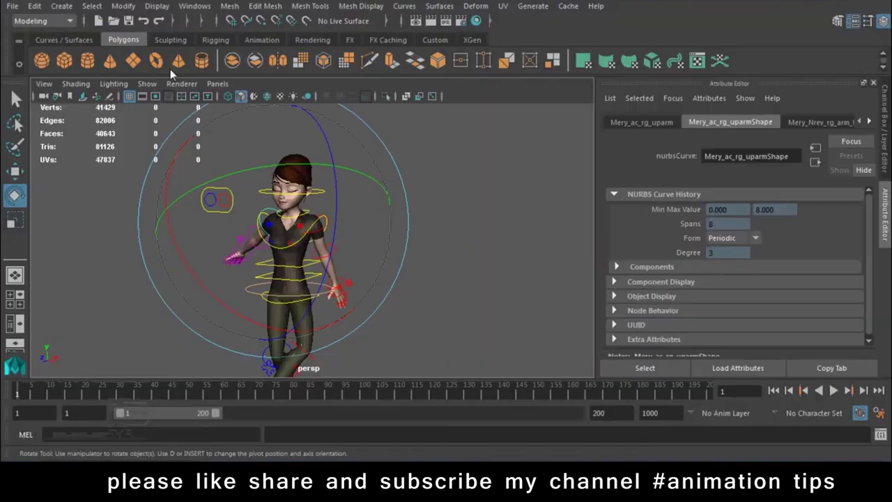
left_click(12, 7)
left_click(44, 29)
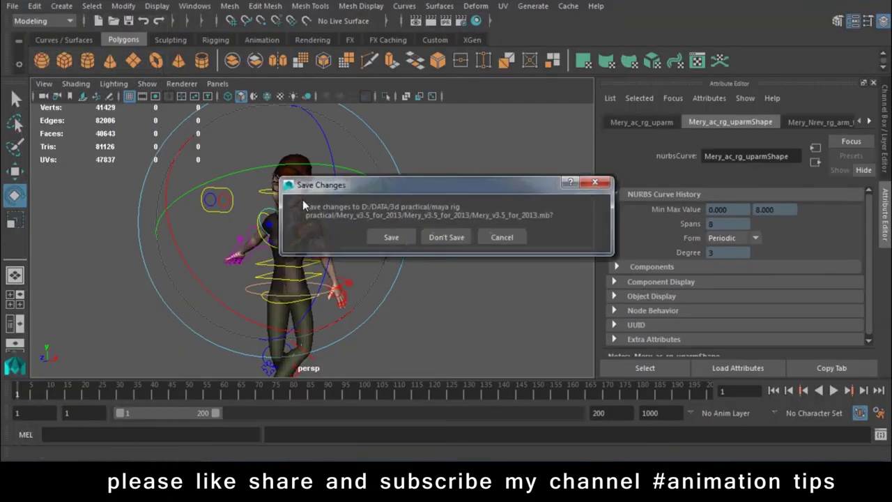
left_click(448, 237)
left_click(195, 7)
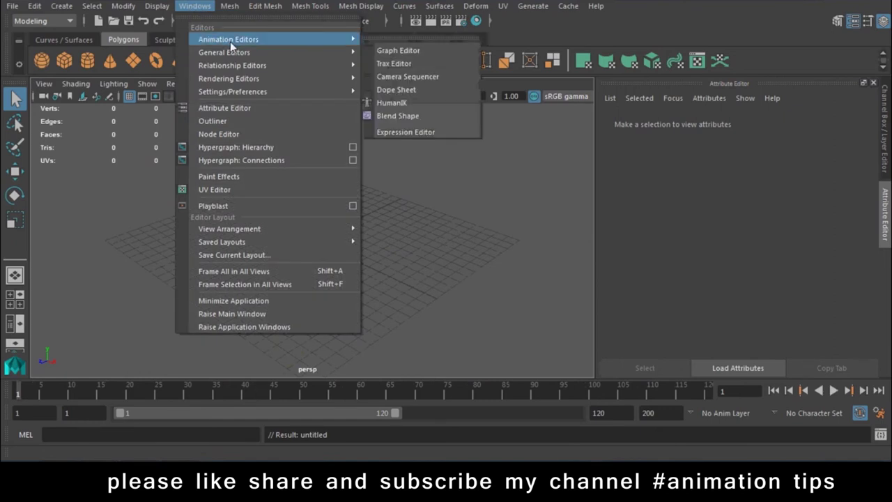
mouse_move(223, 52)
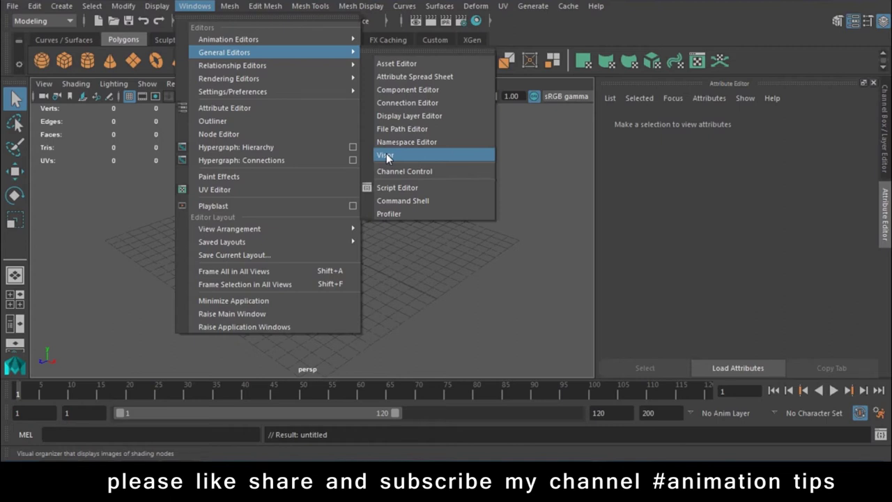
left_click(437, 152)
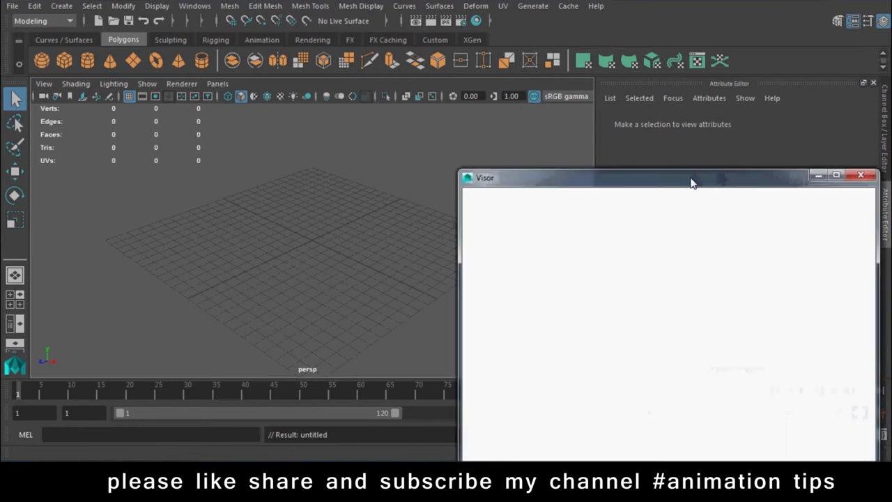
Step: Drag a stormy ocean scene from the Visor's Ocean Examples into the viewport
left_click_drag(682, 189, 695, 59)
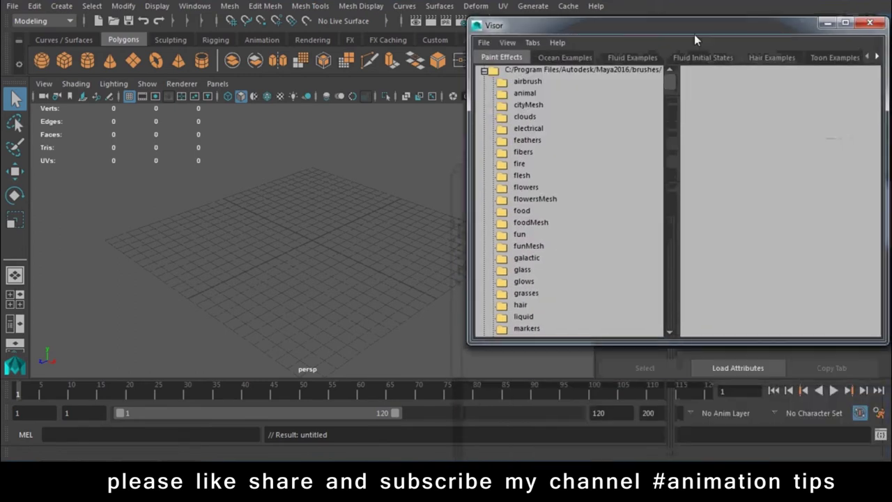
left_click(559, 83)
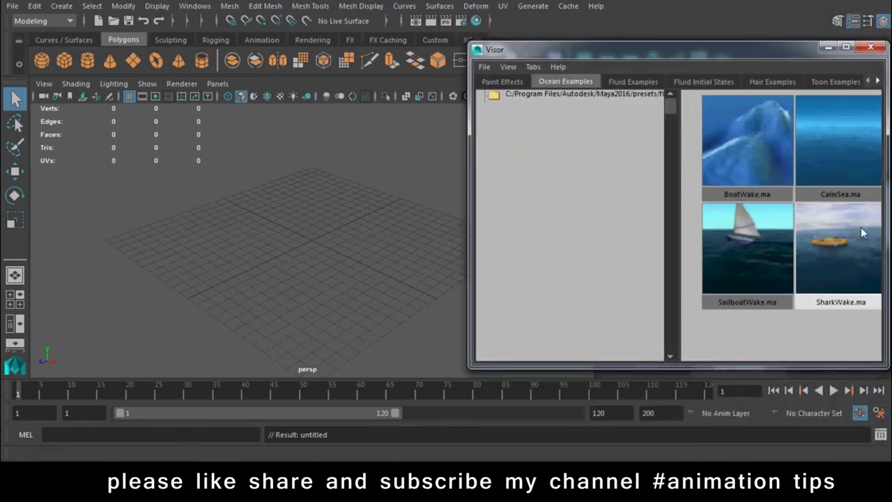
mouse_move(762, 286)
right_mouse_down("alt")
mouse_move(749, 297)
mouse_move(722, 293)
mouse_move(759, 296)
right_mouse_up("alt")
scroll(821, 299, "up", 2)
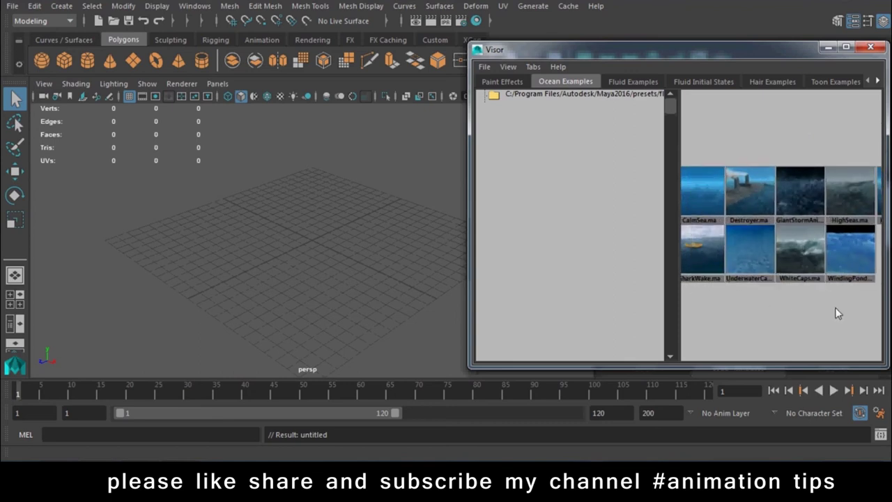
middle_click_drag(492, 184, 266, 219)
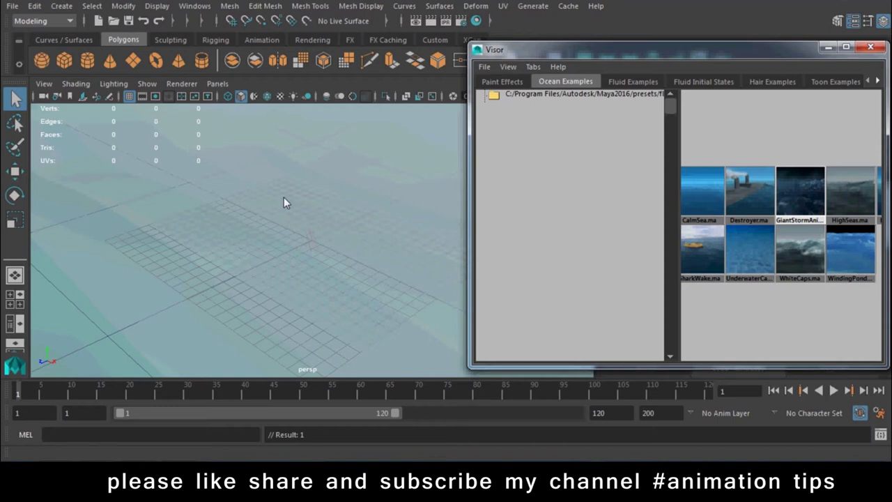
Step: Dolly closer to the ocean and render the current frame
key("w")
mouse_move(268, 228)
right_mouse_down("alt")
mouse_move(325, 246)
mouse_move(176, 243)
mouse_move(138, 192)
mouse_move(416, 310)
right_mouse_up("alt")
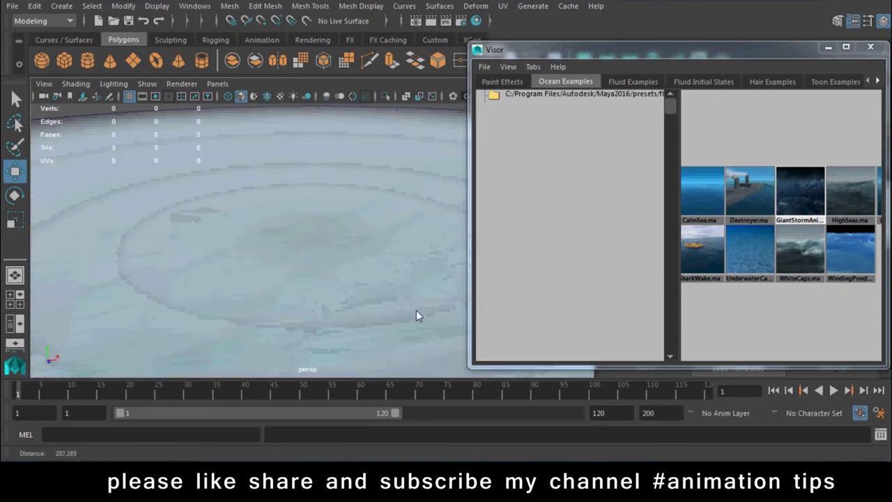
left_click(430, 22)
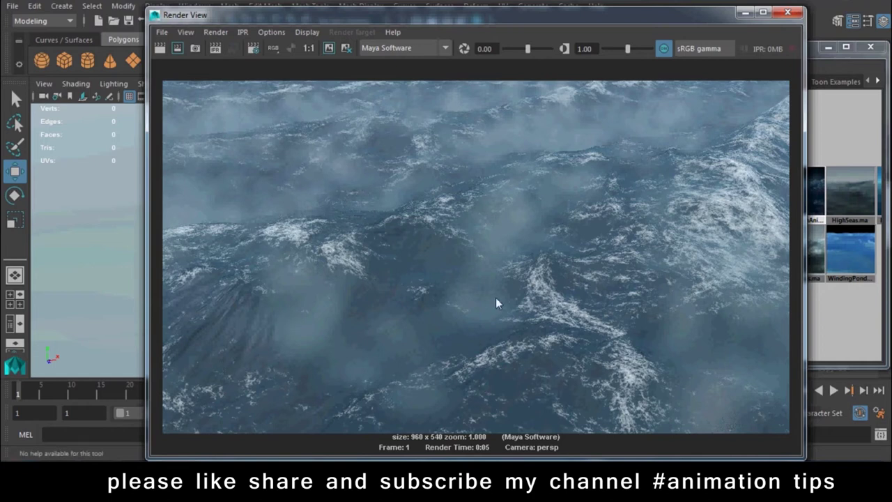
Step: Close the Render View, play the ocean animation, and view the plane from above, close and low
left_click(788, 12)
key("alt+v")
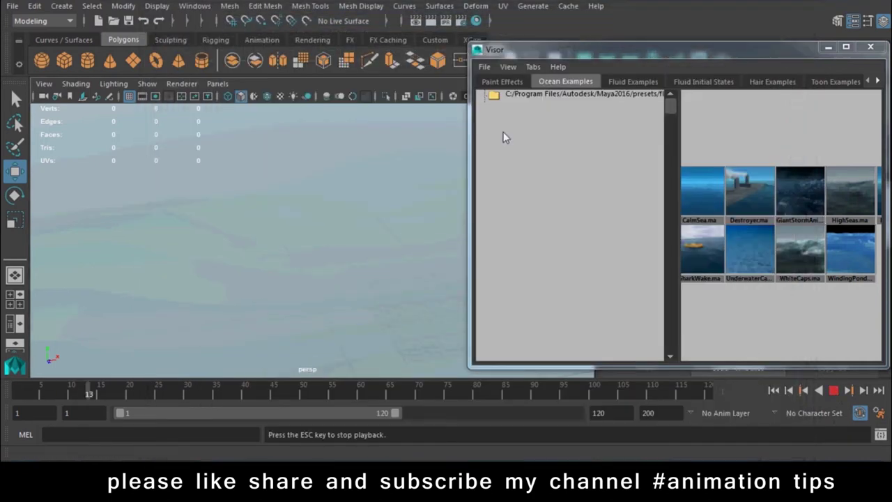
left_click_drag(578, 52, 857, 52)
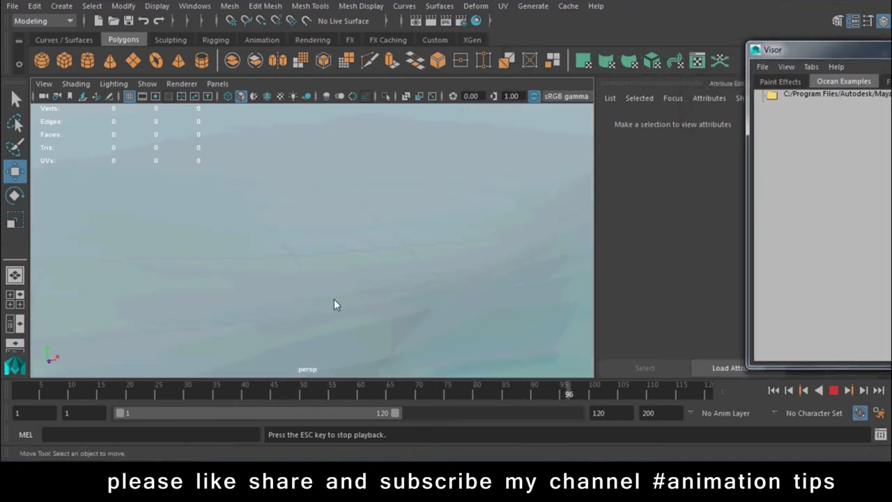
mouse_move(421, 281)
left_mouse_down("alt")
mouse_move(242, 178)
mouse_move(341, 223)
mouse_move(387, 226)
left_mouse_up("alt")
mouse_move(388, 225)
right_mouse_down("alt")
mouse_move(434, 279)
mouse_move(446, 278)
mouse_move(223, 154)
right_mouse_up("alt")
mouse_move(255, 200)
right_mouse_down("alt")
mouse_move(308, 245)
mouse_move(493, 357)
right_mouse_up("alt")
left_click_drag(520, 363, 530, 361, "alt")
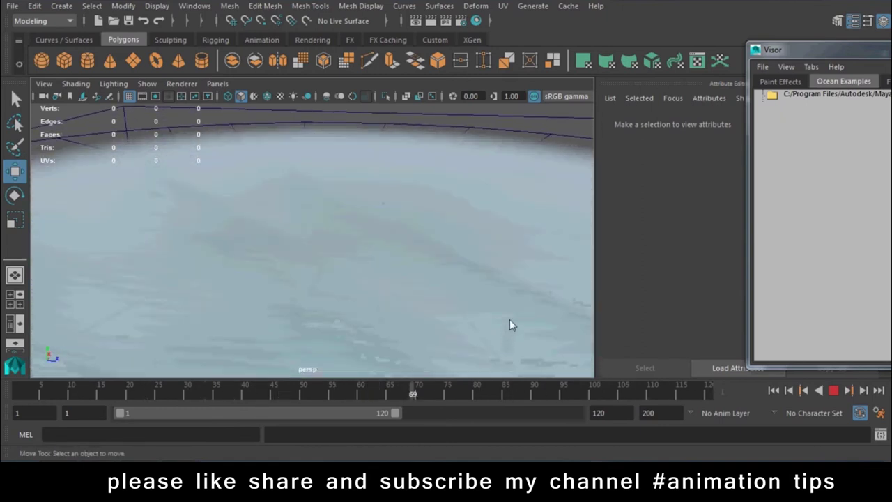
left_click_drag(510, 319, 524, 307, "alt")
mouse_move(512, 306)
right_mouse_down("alt")
mouse_move(388, 243)
mouse_move(454, 289)
mouse_move(461, 330)
right_mouse_up("alt")
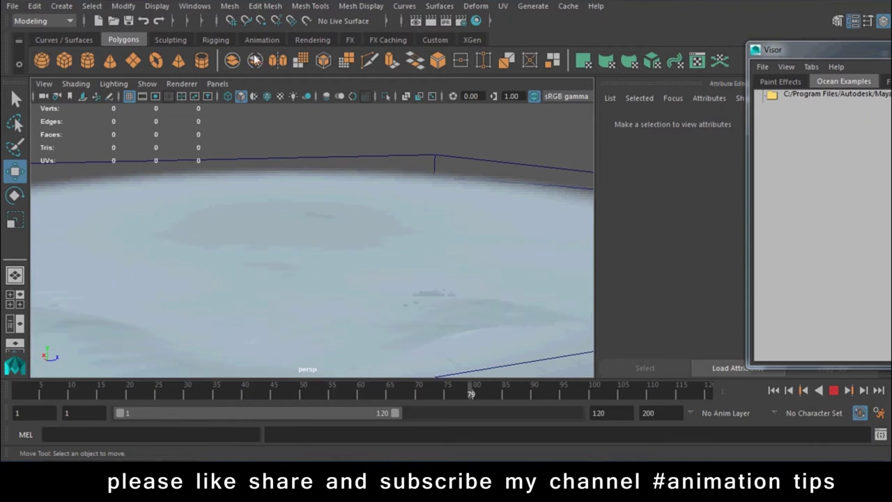
Step: Replace the stormy ocean scene with a new scene, discarding changes
left_click(13, 6)
left_click(35, 27)
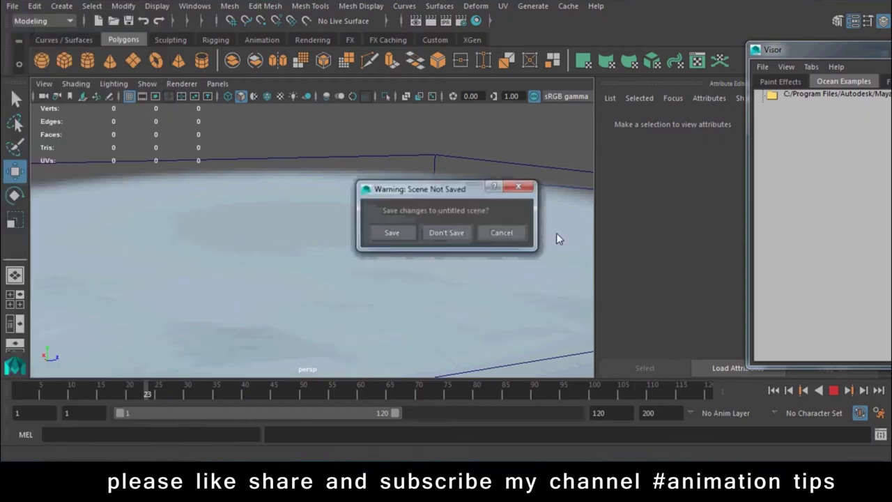
left_click(447, 234)
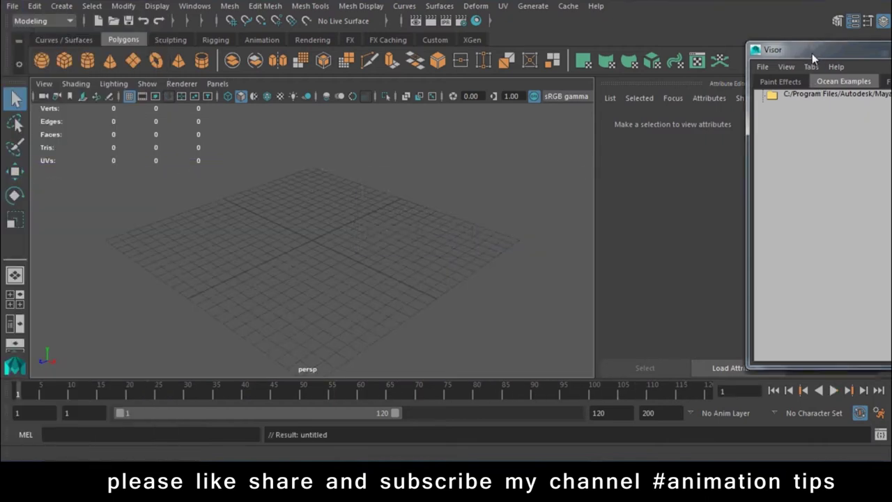
Step: Load the Rowboat ocean example from the Visor and play its animation
left_click_drag(812, 51, 470, 29)
mouse_move(692, 298)
middle_mouse_down("alt")
mouse_move(788, 279)
mouse_move(774, 308)
mouse_move(719, 298)
mouse_move(790, 310)
mouse_move(663, 307)
mouse_move(708, 308)
mouse_move(736, 292)
mouse_move(752, 239)
middle_mouse_up("alt")
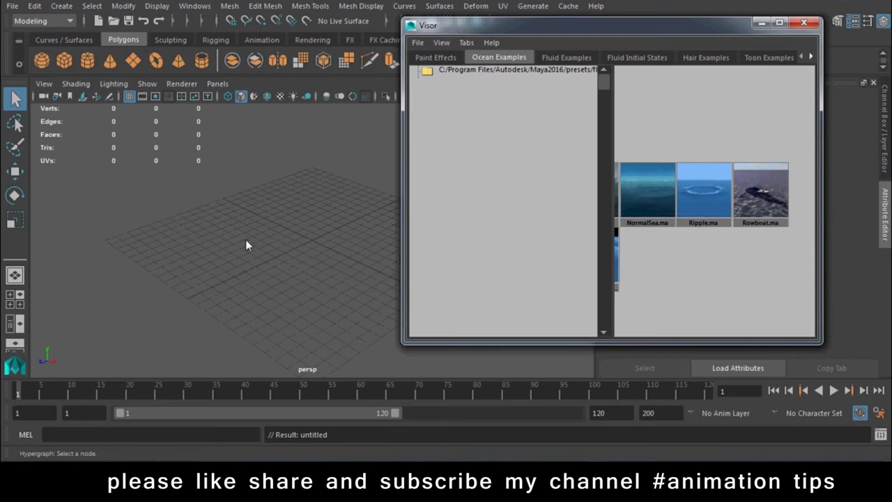
scroll(371, 211, "down", 2)
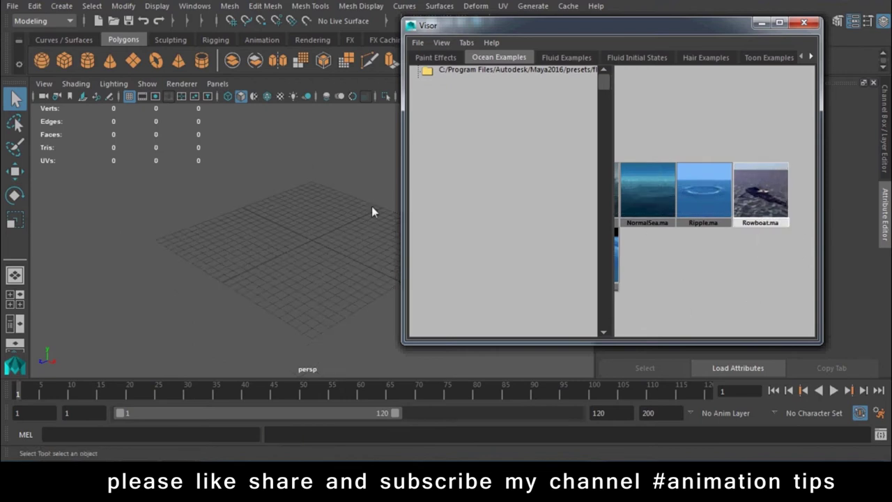
mouse_move(292, 240)
left_mouse_down("alt")
mouse_move(229, 246)
mouse_move(331, 233)
mouse_move(379, 249)
left_mouse_up("alt")
left_click(833, 390)
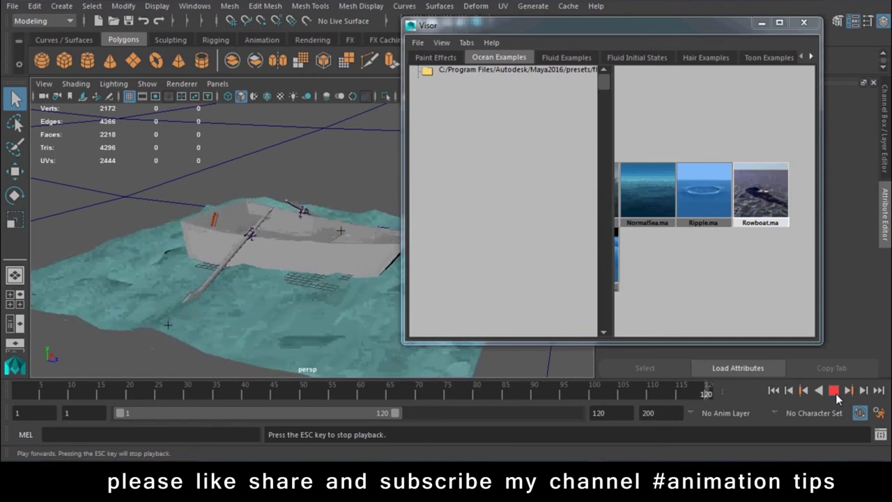
Step: Start another new scene, discarding the rowboat scene unsaved
left_click(835, 391)
left_click(13, 5)
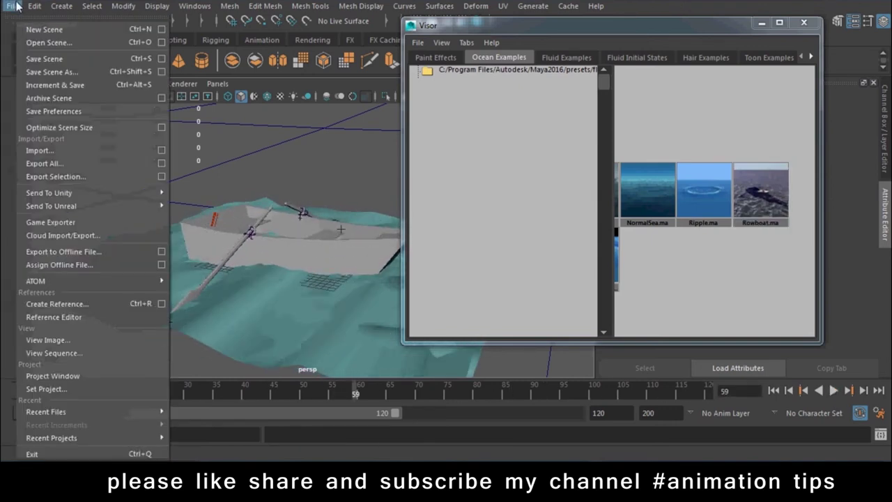
left_click(44, 29)
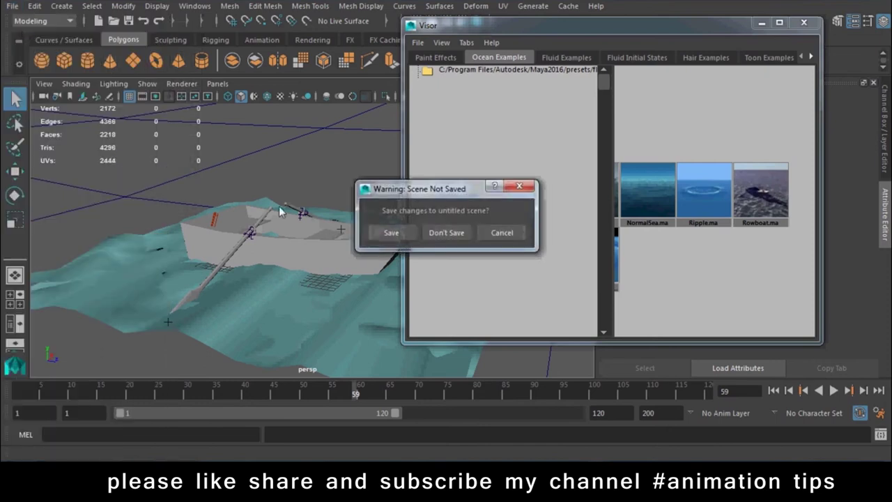
left_click(437, 232)
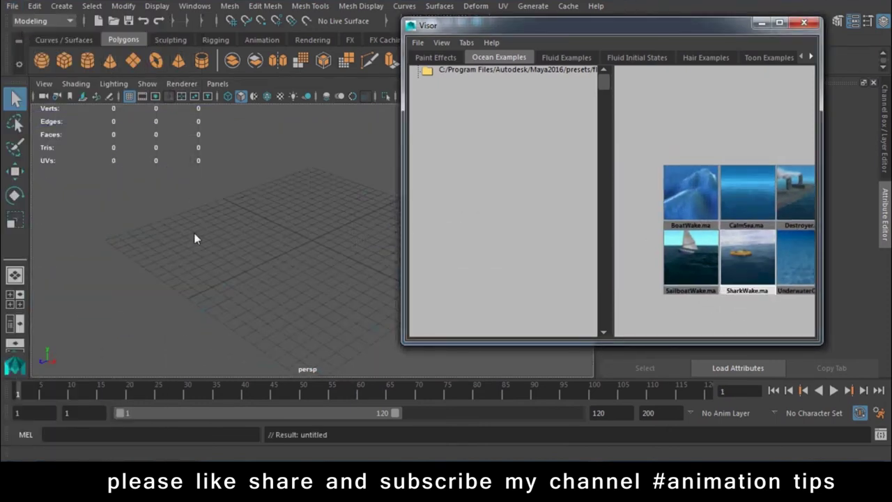
Step: Drag SharkWake.ma into the scene, orbit around the raft, play it, and move the Visor aside
middle_click_drag(193, 233, 236, 245)
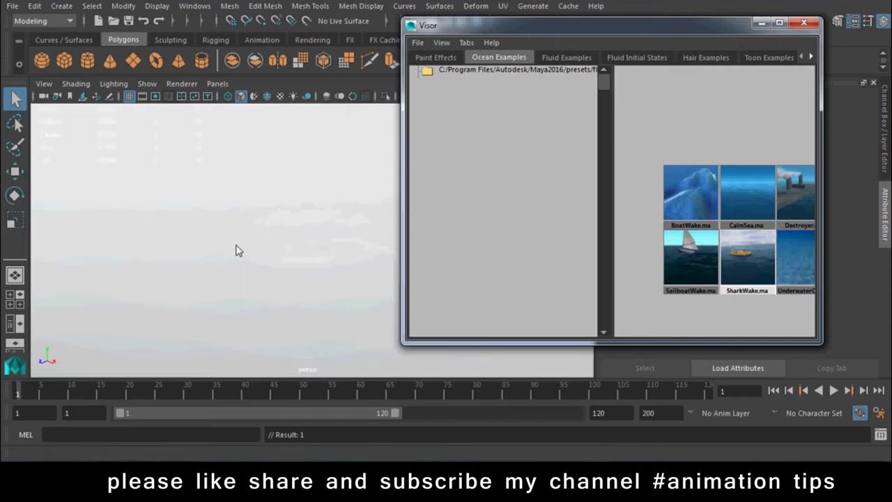
scroll(219, 212, "up", 3)
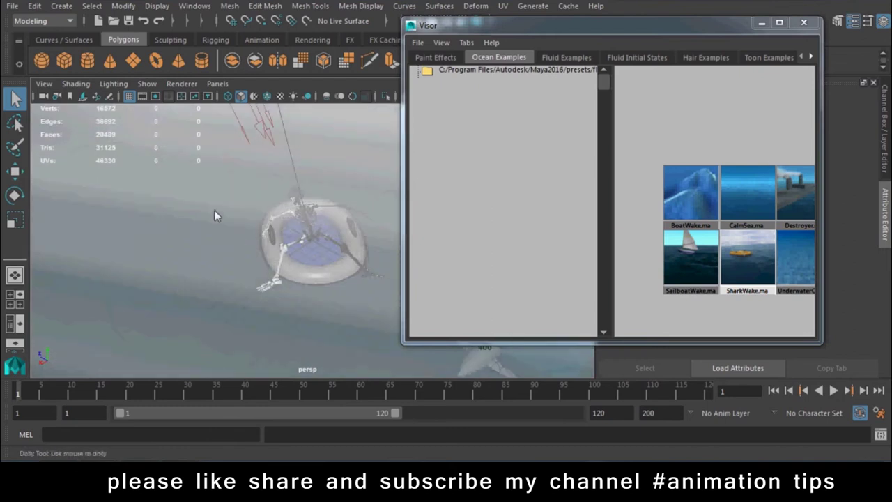
scroll(314, 312, "up", 3)
scroll(284, 252, "up", 3)
scroll(294, 320, "up", 3)
left_click_drag(294, 320, 223, 286, "alt")
left_click(832, 391)
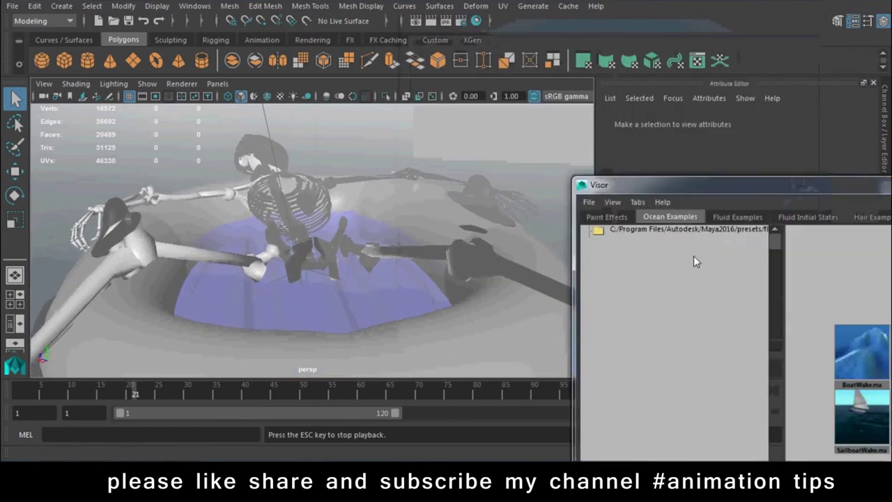
left_click_drag(488, 26, 710, 275)
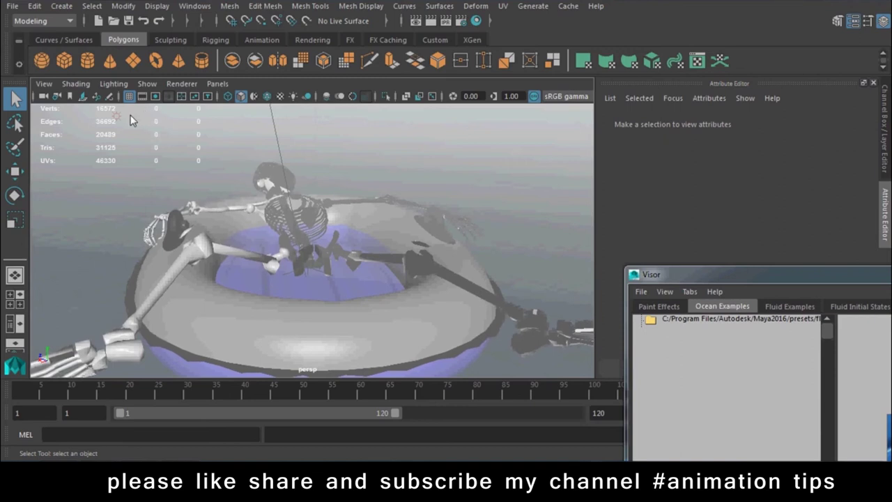
Step: Start a new Maya scene, discarding the unsaved shark scene
left_click(13, 5)
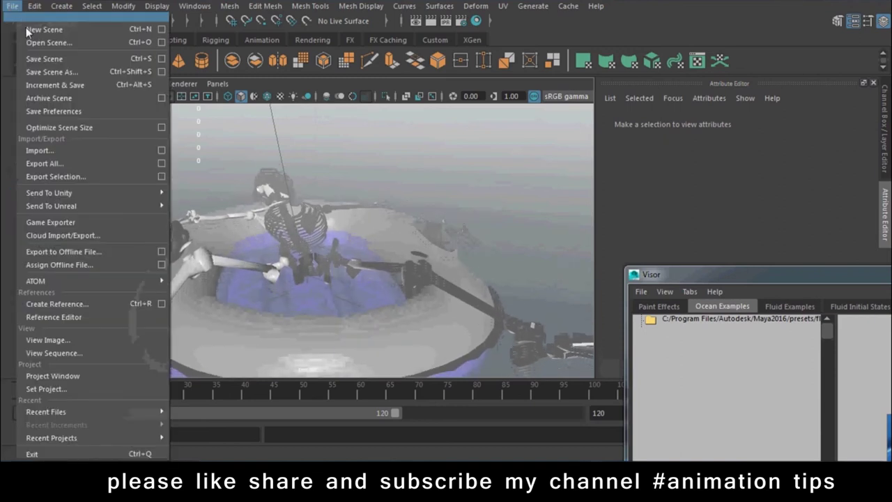
left_click(32, 29)
left_click(429, 230)
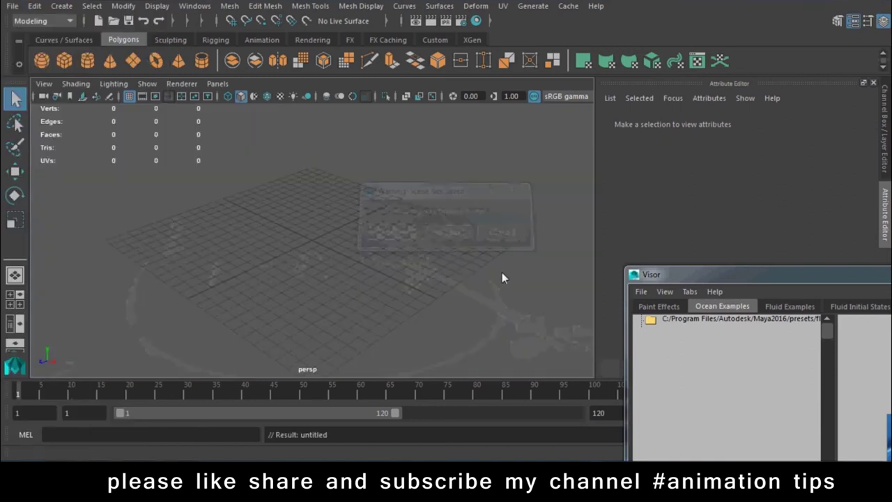
Step: Load a cloud example from the Visor's CloudsAndFog fluid presets into the scene
mouse_move(794, 274)
left_mouse_down()
mouse_move(520, 73)
mouse_move(544, 66)
left_mouse_up()
left_click(535, 98)
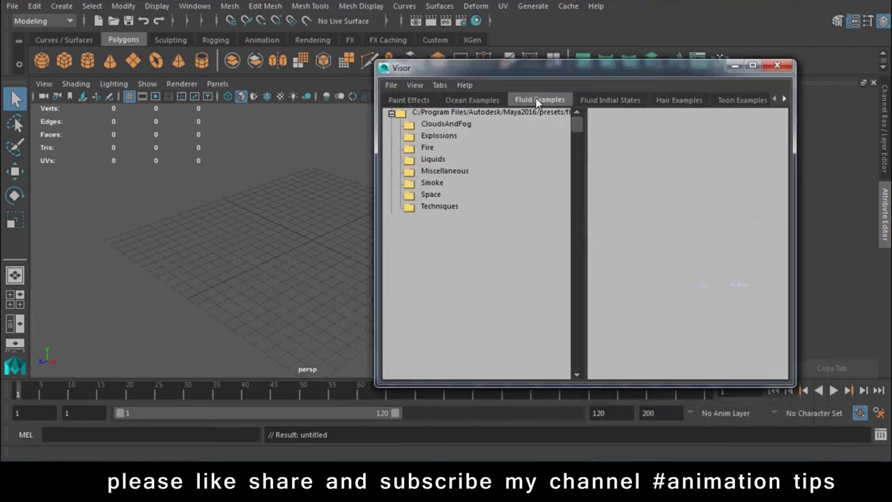
left_click(432, 195)
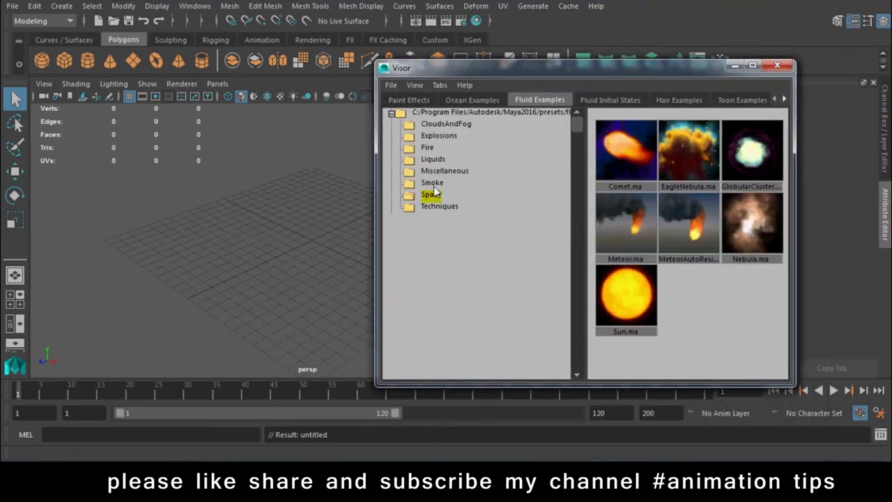
left_click(432, 183)
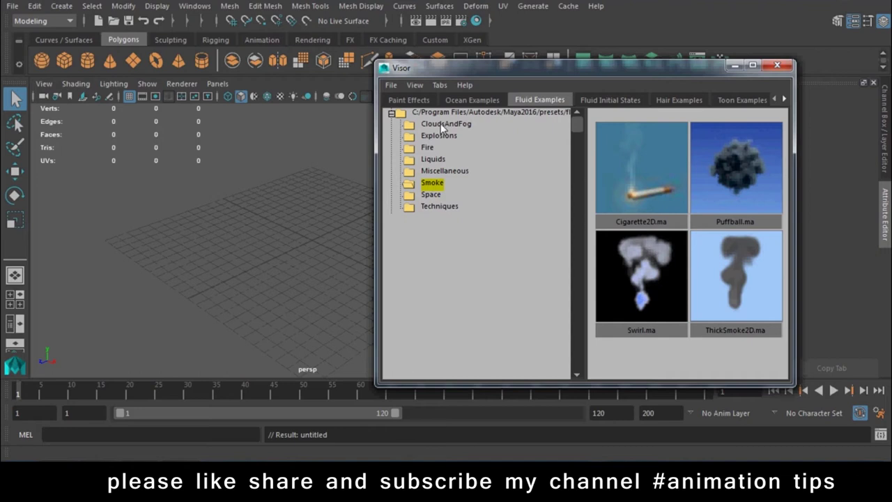
left_click(440, 123)
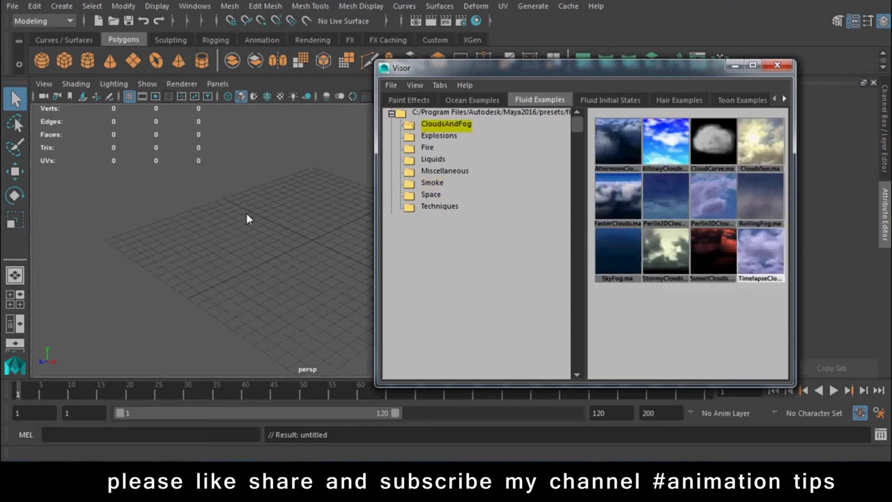
left_click_drag(501, 64, 683, 103)
left_click_drag(515, 238, 480, 292, "alt")
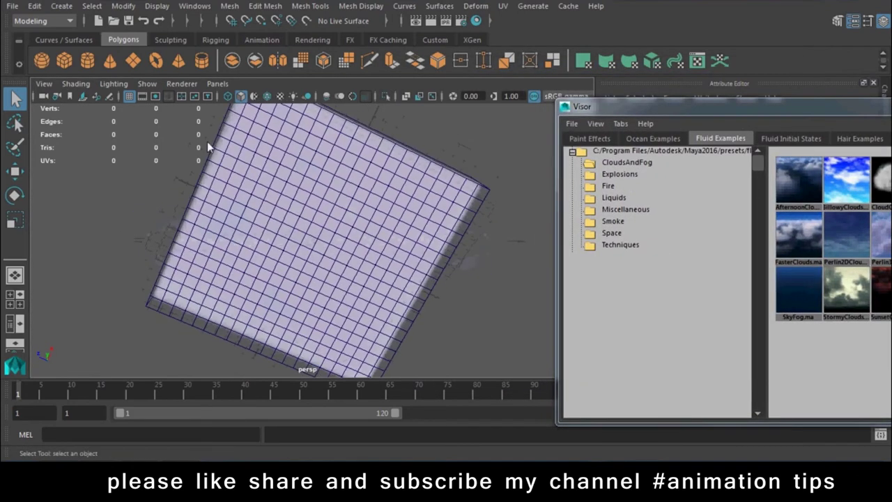
scroll(444, 334, "up", 5)
Step: Render the current frame of the clouds, then close the render view
left_click(432, 23)
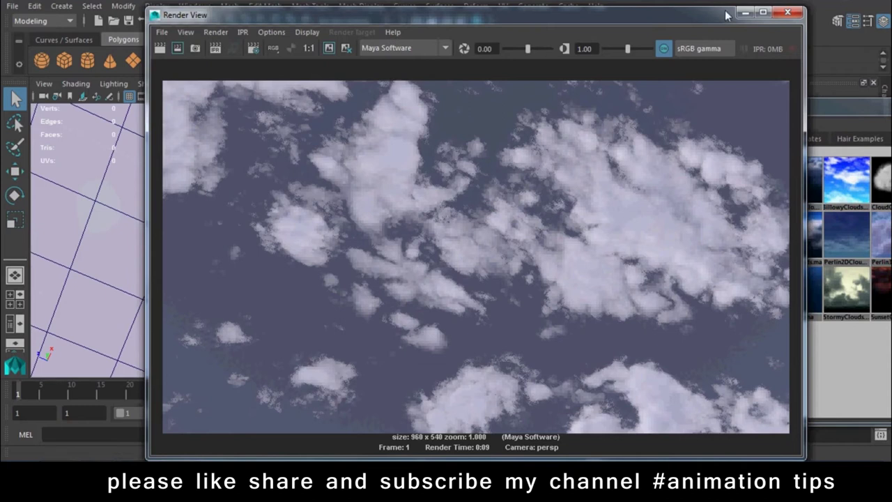
left_click(786, 14)
mouse_move(384, 268)
left_mouse_down("alt")
mouse_move(238, 202)
mouse_move(185, 196)
mouse_move(236, 279)
mouse_move(236, 301)
mouse_move(247, 278)
mouse_move(215, 272)
mouse_move(284, 341)
mouse_move(321, 310)
left_mouse_up("alt")
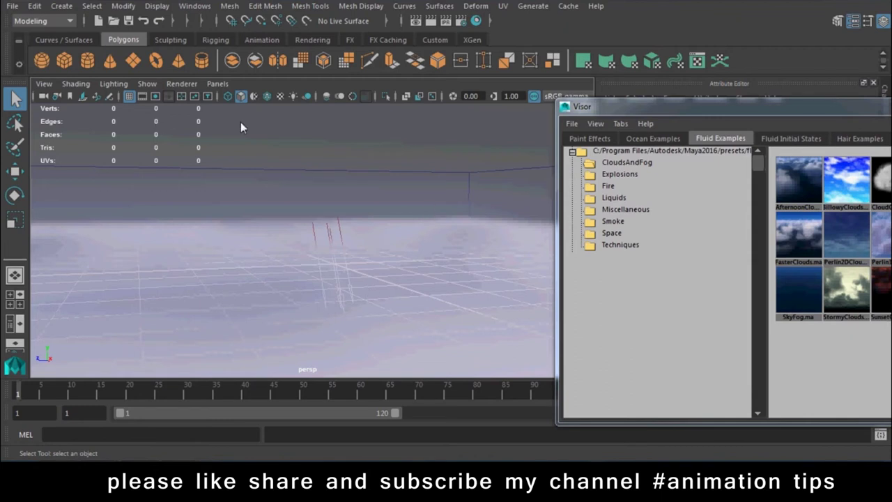
Step: Start a new empty scene, discarding the unsaved cloud scene
left_click(12, 6)
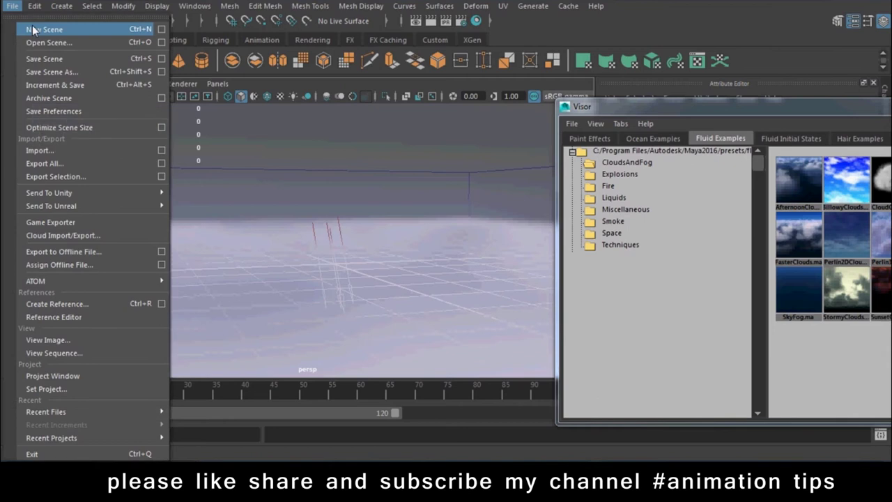
left_click(33, 29)
left_click(450, 231)
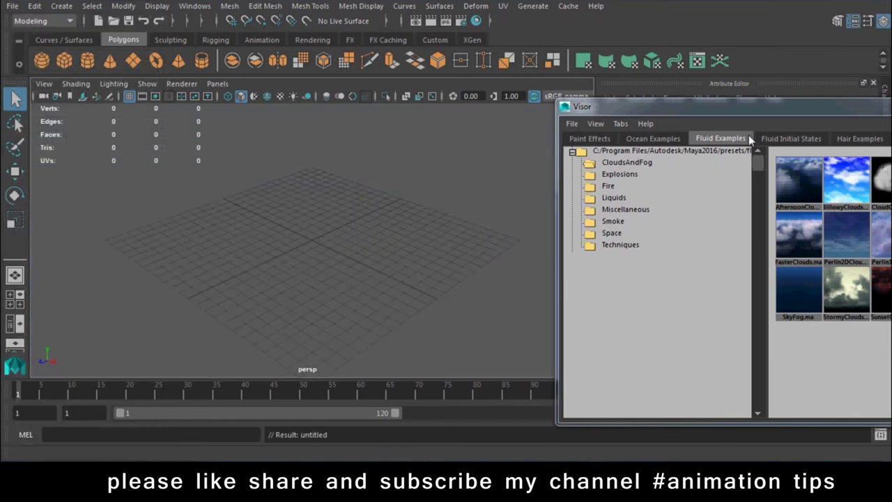
Step: Add the MeteorAutoResize example from the Space fluid presets to the scene
left_click(613, 185)
left_click_drag(691, 109, 549, 83)
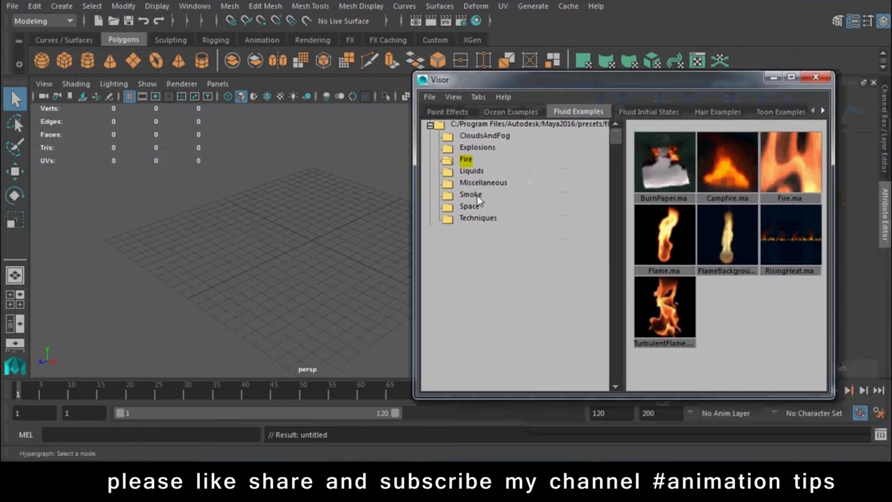
left_click(478, 197)
left_click(477, 208)
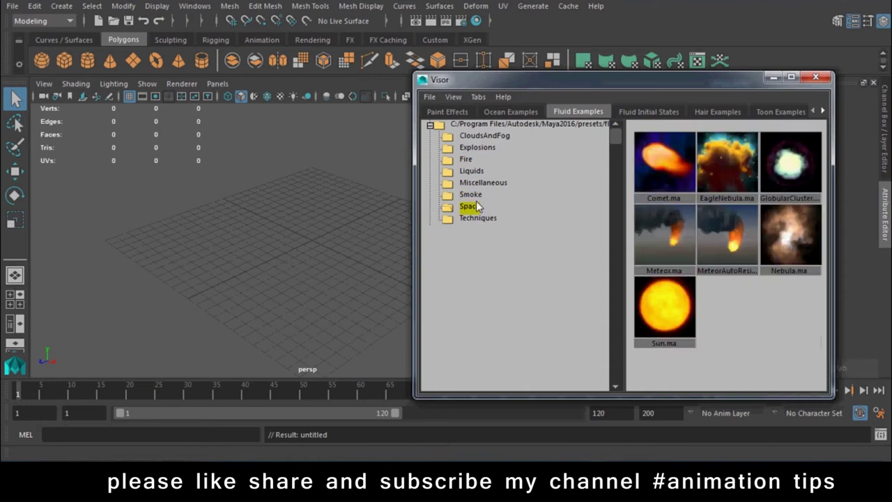
middle_click_drag(735, 246, 305, 227)
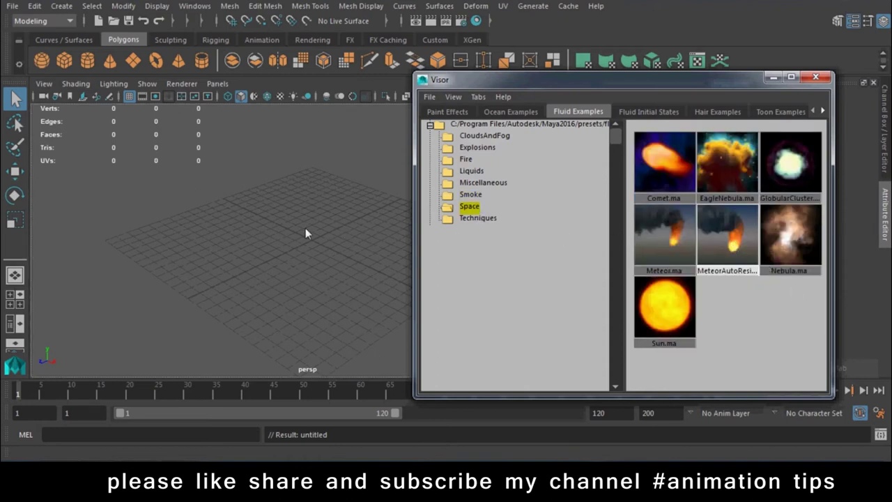
left_click_drag(541, 82, 376, 404)
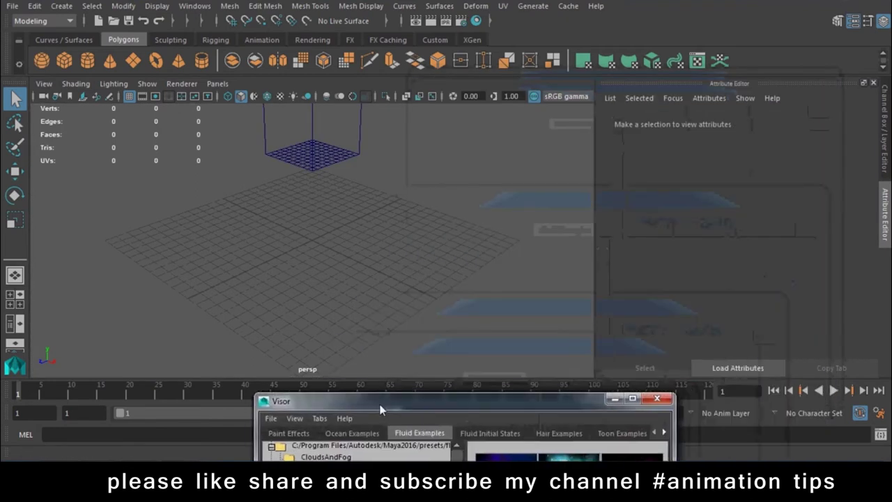
Step: Switch to textured shading, play the meteor to frame 91 and render that frame
key("6")
left_click(833, 390)
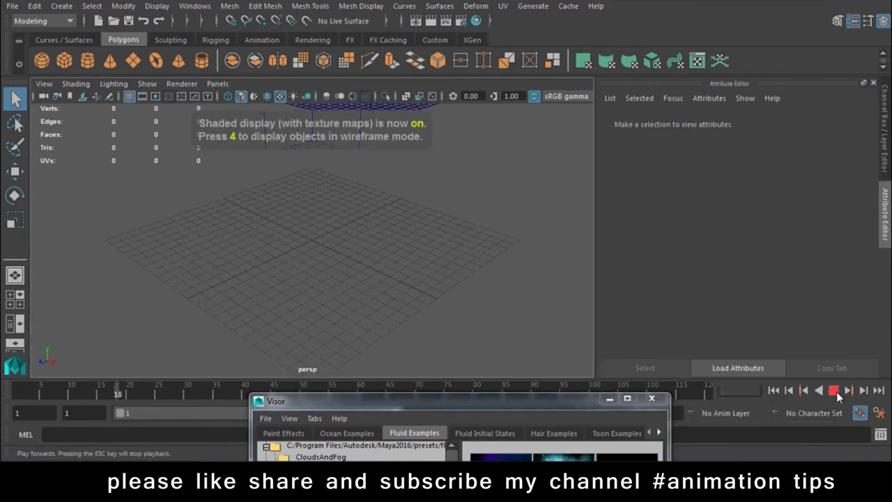
mouse_move(353, 232)
left_mouse_down("alt")
mouse_move(409, 225)
mouse_move(463, 308)
mouse_move(504, 284)
mouse_move(432, 321)
mouse_move(526, 347)
left_mouse_up("alt")
left_click(833, 391)
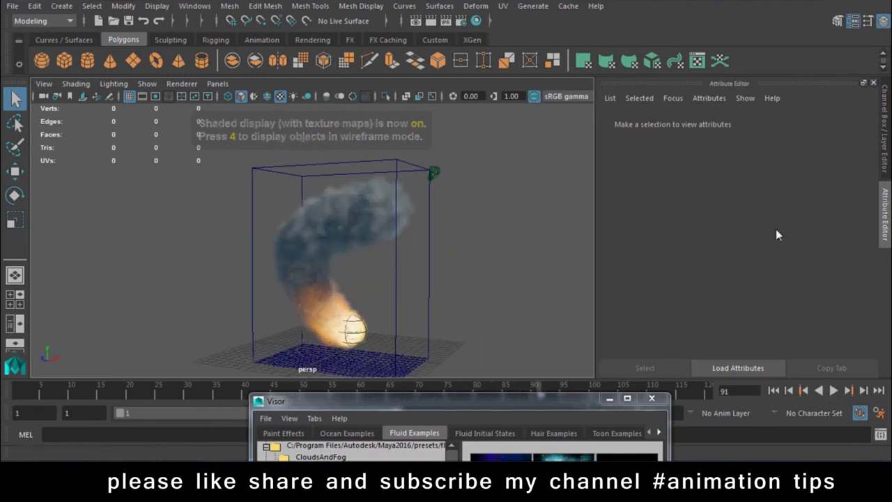
left_click(431, 22)
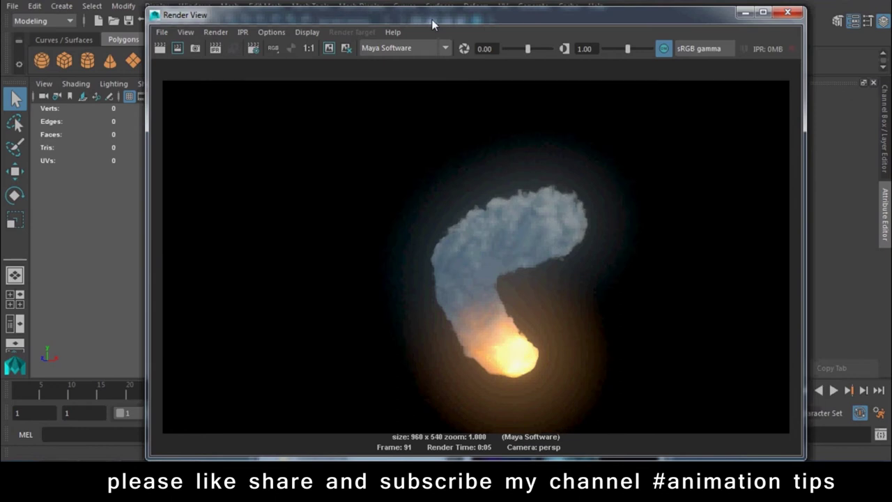
left_click(787, 13)
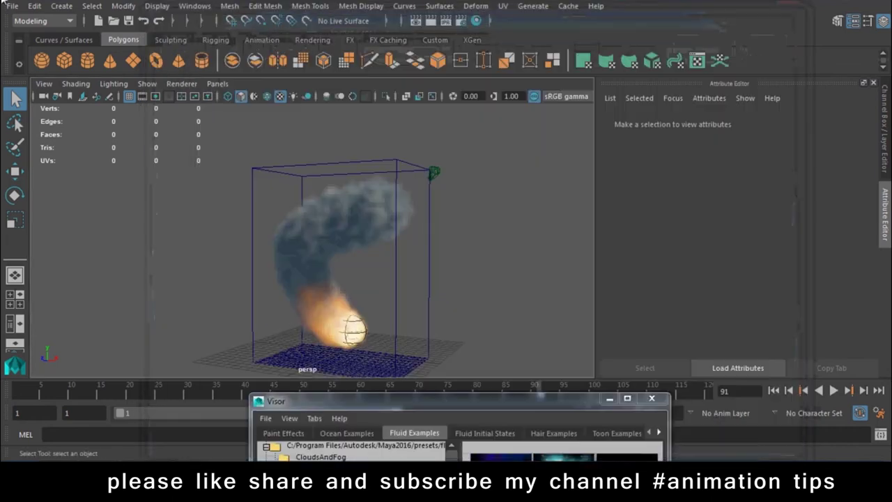
Step: Go back to the File menu to start over and scroll the example browser
left_click(9, 7)
left_click(462, 275)
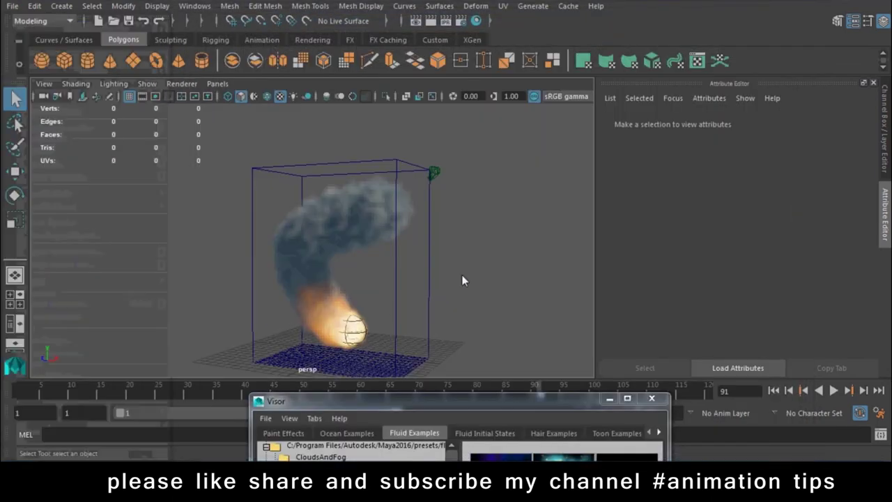
scroll(359, 228, "down", 3)
scroll(177, 338, "down", 2)
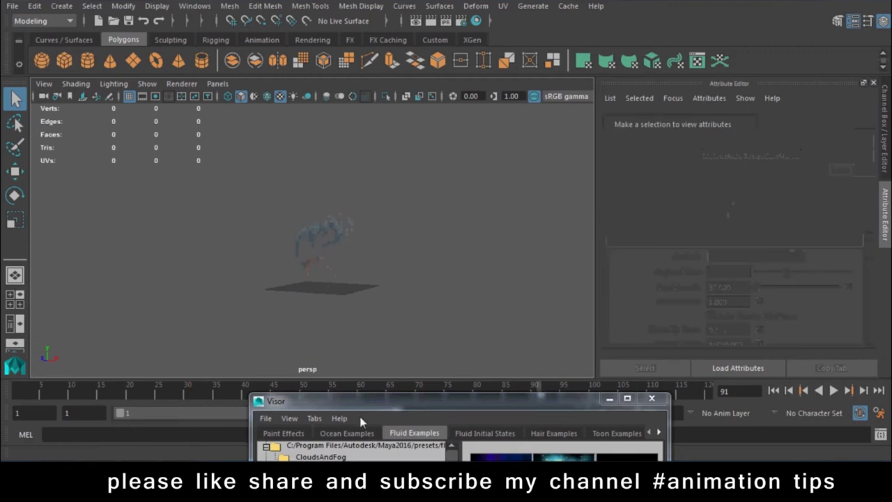
Step: Bring the Visor back and open its hair example presets
left_click_drag(432, 401, 519, 105)
left_click(397, 244)
left_click(399, 232)
left_click(398, 245)
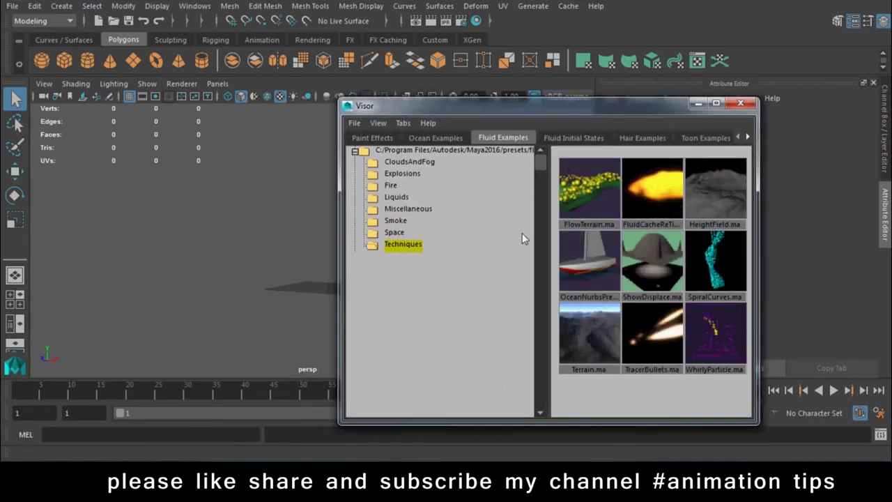
left_click(641, 138)
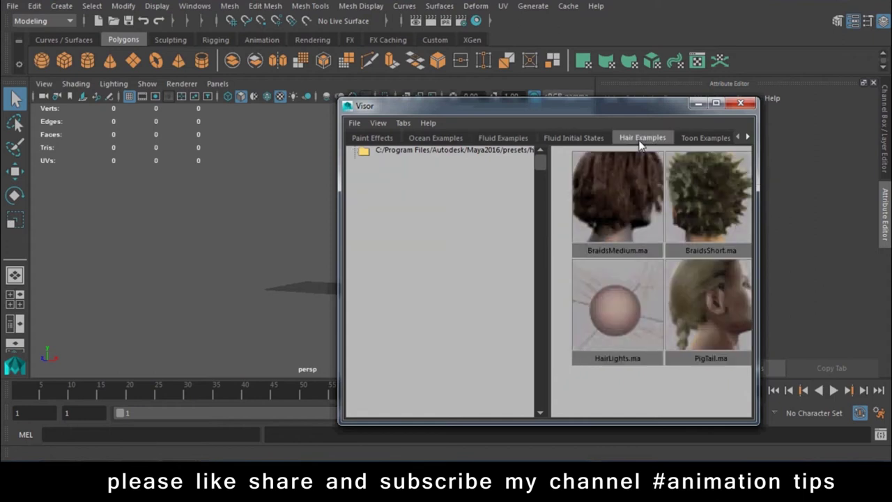
scroll(623, 386, "down", 1)
scroll(627, 365, "down", 2)
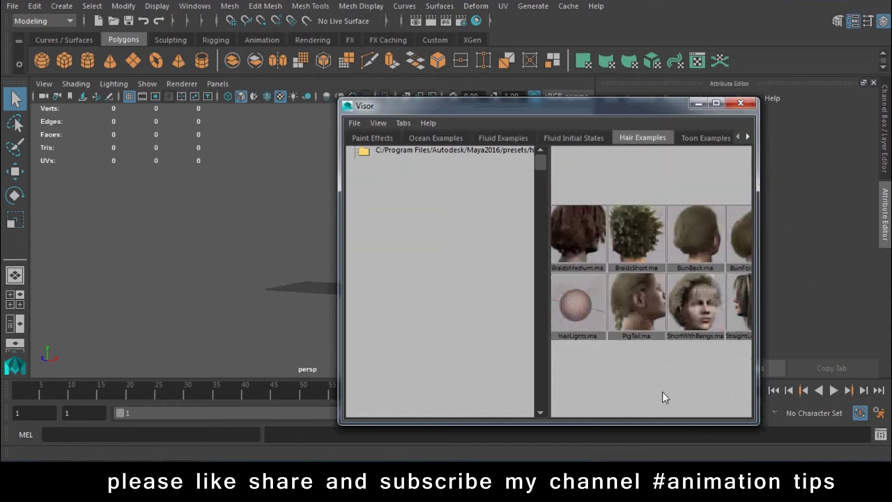
scroll(617, 385, "down", 2)
Step: Load a hair example into the scene and move the Visor below the timeline
left_click_drag(412, 268, 295, 292)
left_click_drag(472, 105, 619, 325)
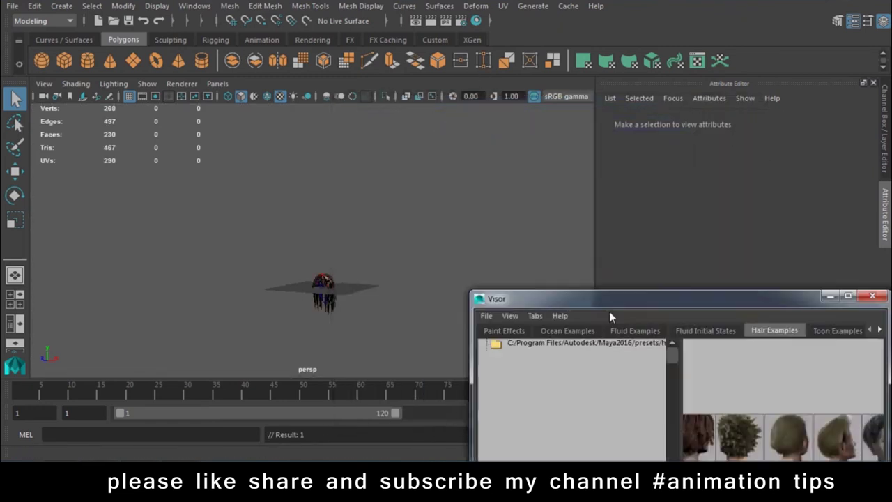
scroll(313, 145, "up", 3)
scroll(290, 206, "up", 4)
scroll(290, 205, "up", 3)
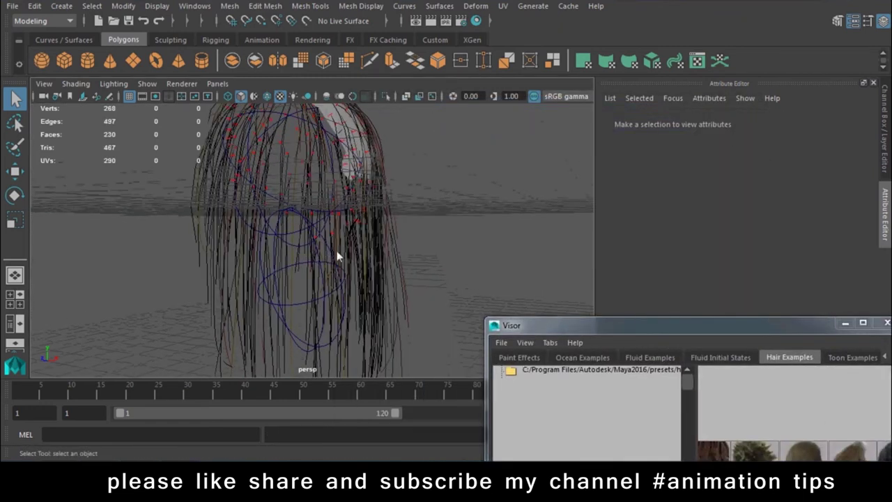
scroll(338, 255, "up", 2)
left_click_drag(612, 326, 309, 436)
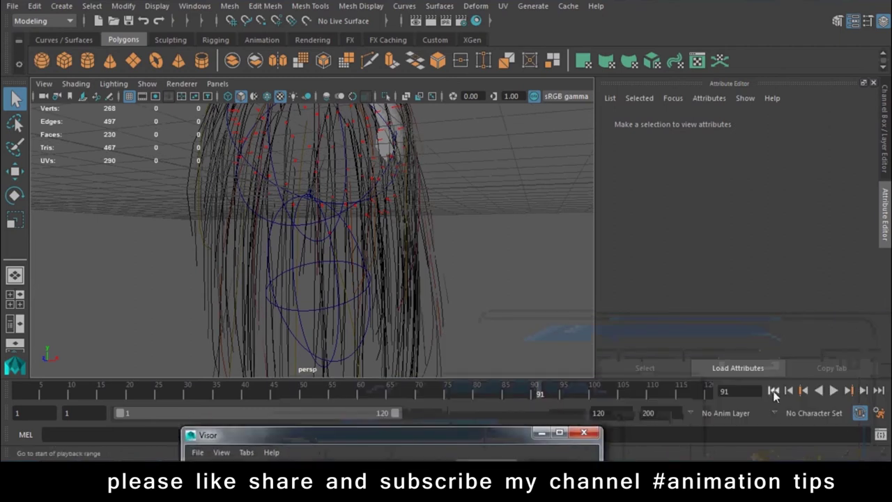
Step: Play the hair animation, pausing at frame 71 and stopping at frame 104
left_click(833, 391)
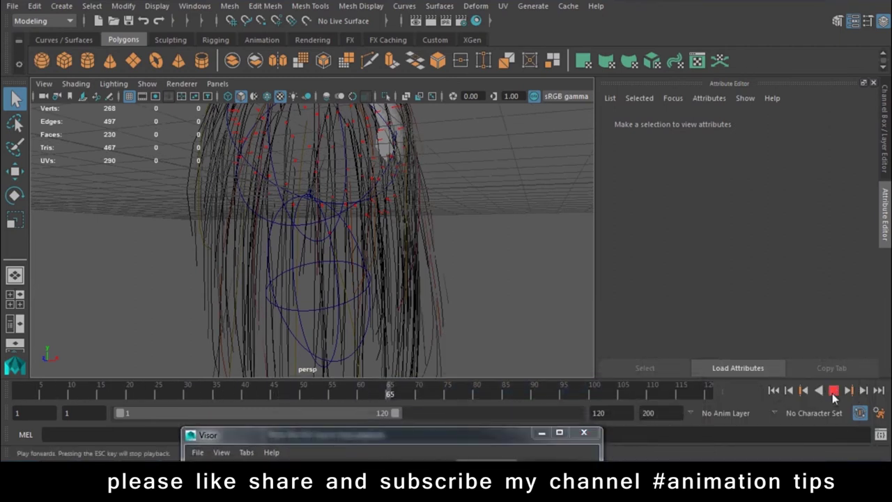
left_click(834, 392)
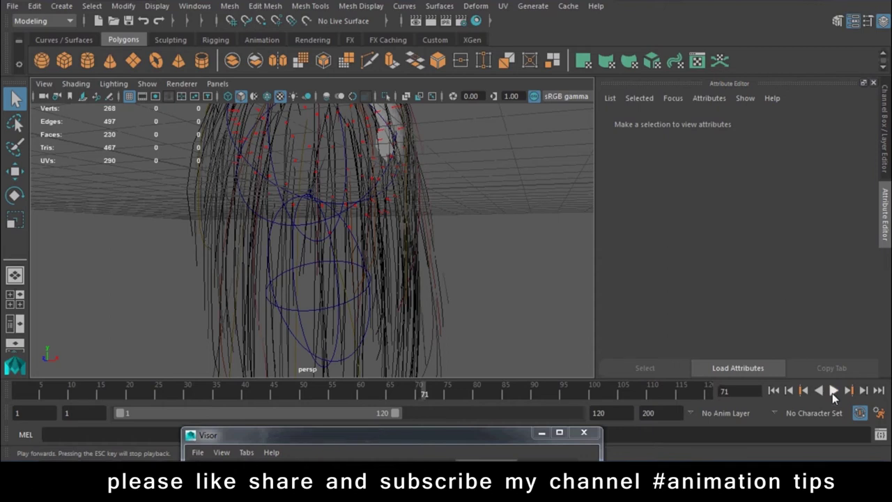
left_click(833, 392)
scroll(508, 299, "down", 3)
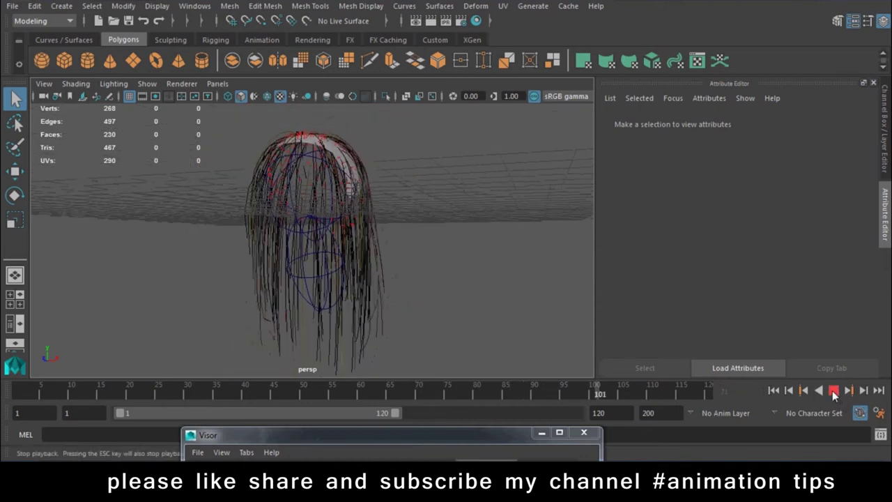
left_click(834, 392)
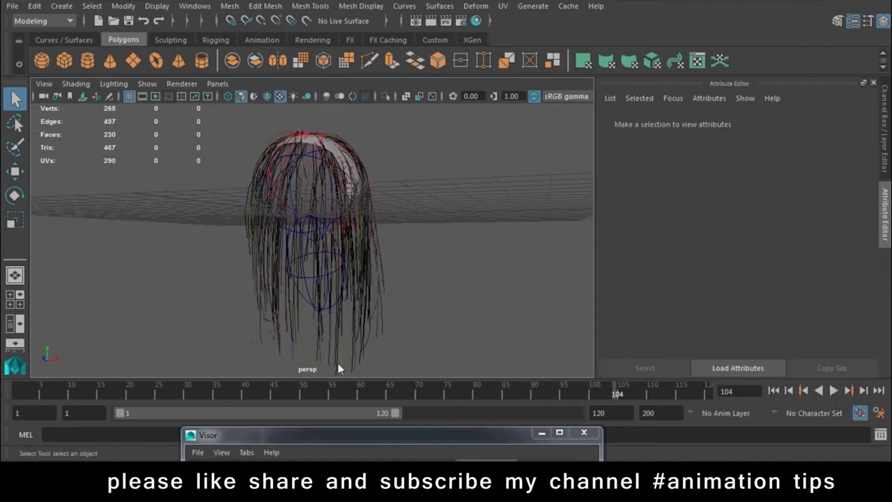
Step: Start a new empty scene without saving the hair scene
left_click(12, 6)
left_click(28, 32)
left_click(439, 231)
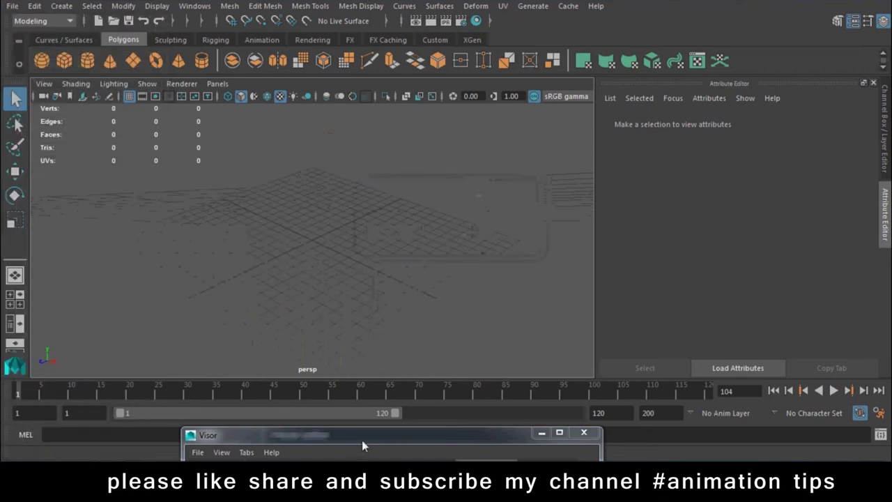
Step: Enlarge the Visor and scroll its tabs to Sculpting Base Meshes
double_click(361, 440)
scroll(786, 139, "up", 1)
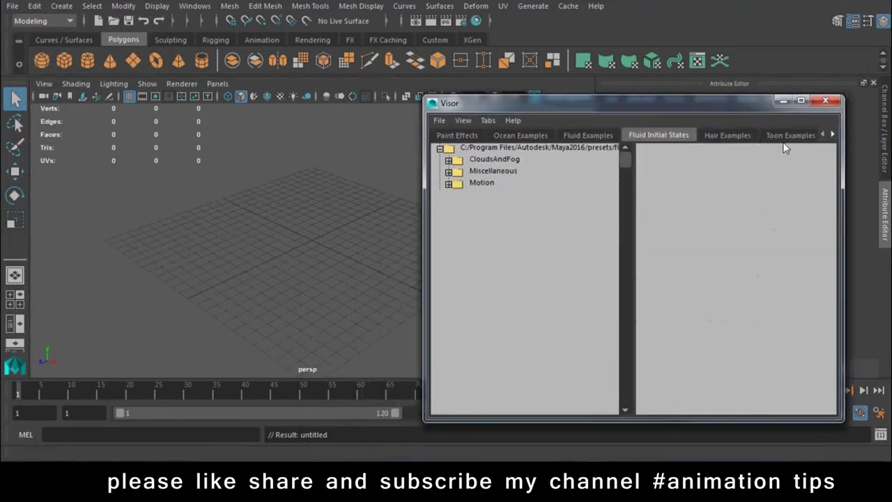
scroll(794, 138, "down", 2)
scroll(812, 138, "down", 2)
Step: Show the nCloth Examples presets in the Visor
left_click(830, 133)
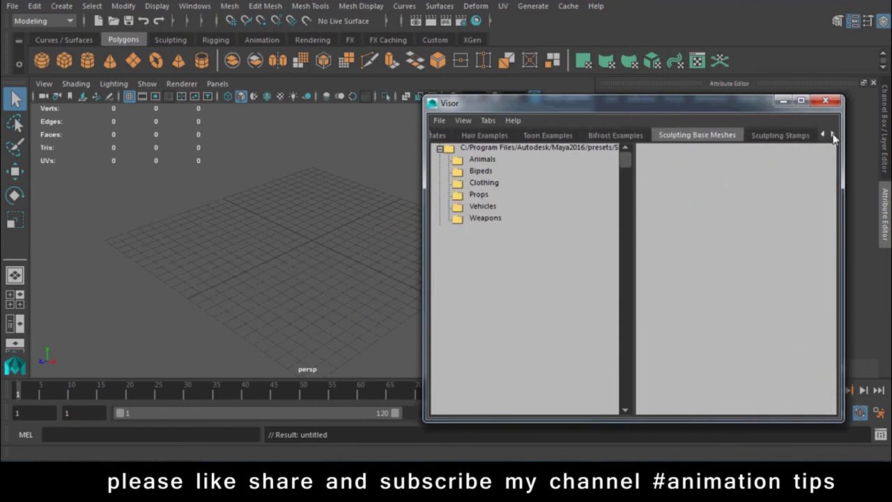
left_click(803, 136)
left_click(832, 134)
left_click(832, 134)
left_click(620, 134)
scroll(758, 312, "down", 2)
scroll(729, 379, "down", 2)
scroll(717, 355, "up", 2)
scroll(683, 319, "down", 2)
scroll(680, 318, "up", 1)
scroll(703, 334, "up", 1)
scroll(712, 338, "up", 1)
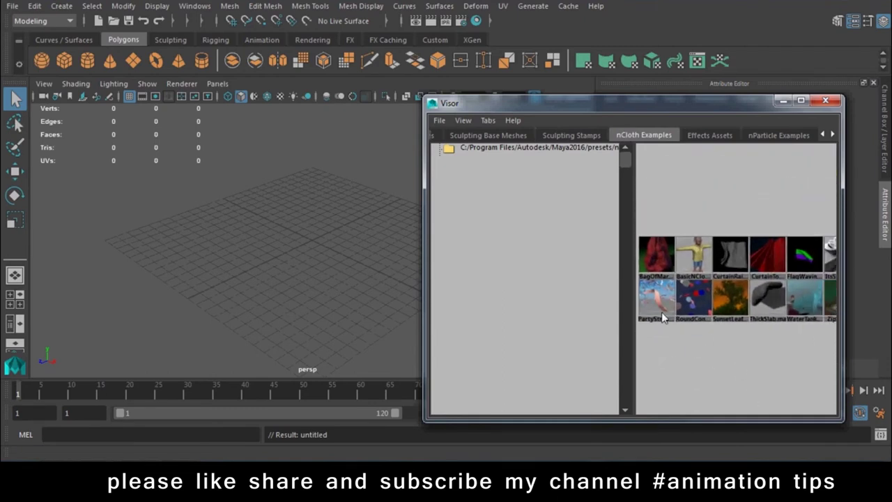
Step: Load an nCloth example, dismiss its tutorial info window and move the Visor aside
left_click_drag(661, 256, 375, 237)
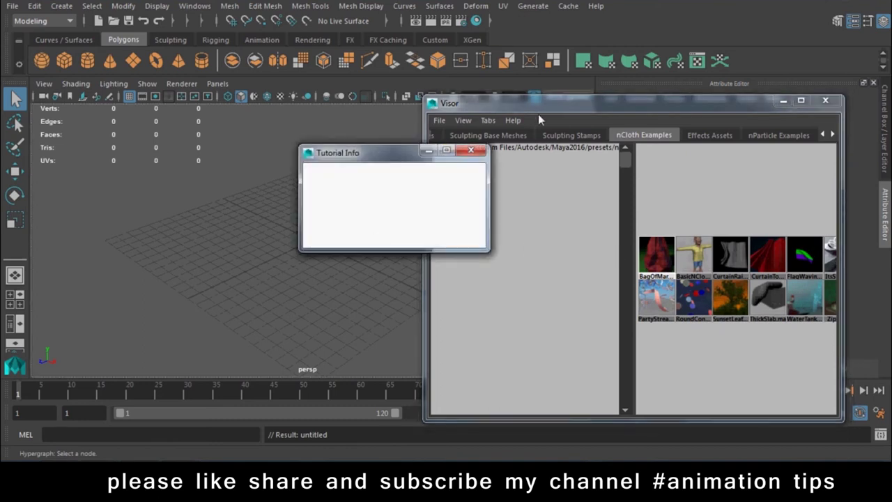
left_click(480, 150)
mouse_move(559, 105)
left_mouse_down()
mouse_move(640, 282)
mouse_move(310, 369)
left_mouse_up()
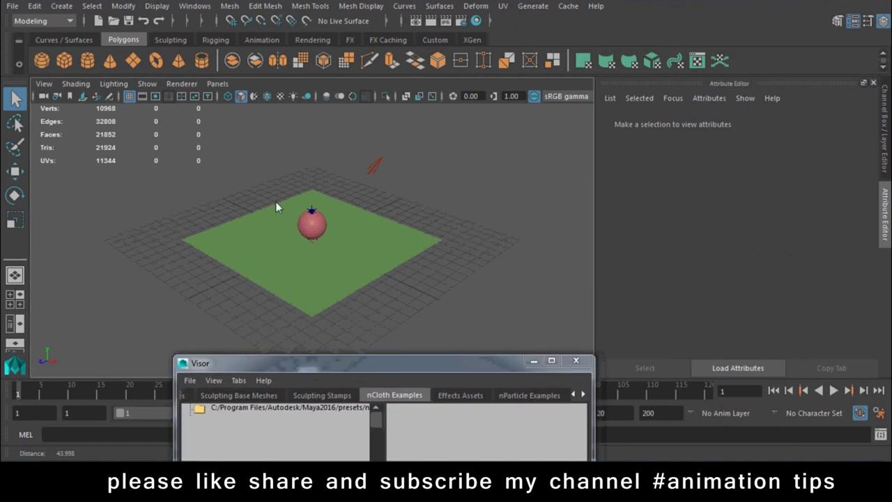
scroll(275, 202, "up", 5)
Step: Play the cloth simulation and stop it at frame 46
left_click(833, 391)
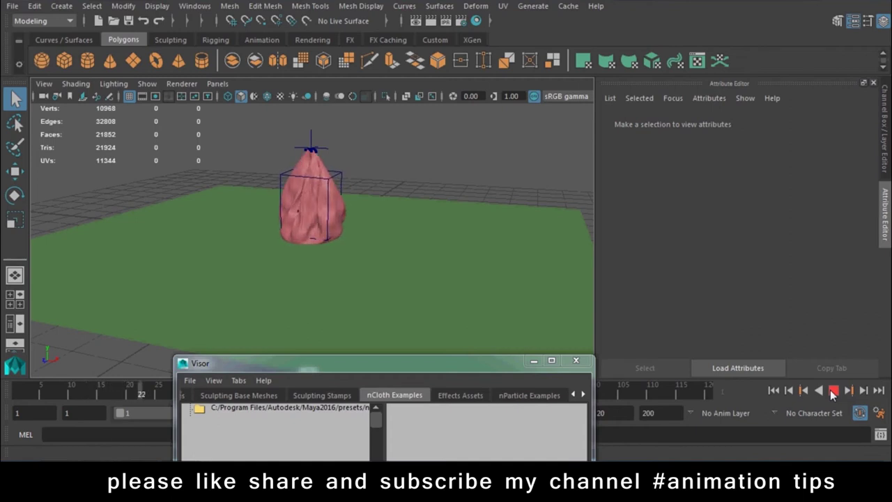
left_click_drag(333, 365, 478, 427)
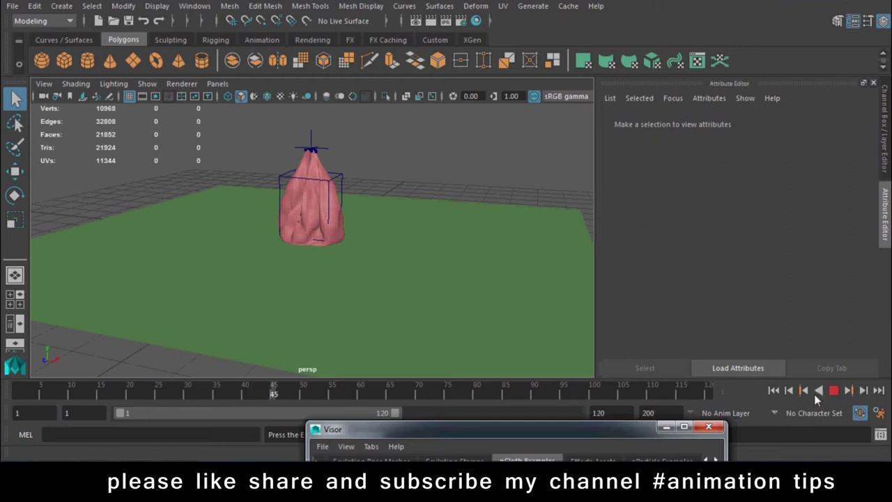
left_click(834, 391)
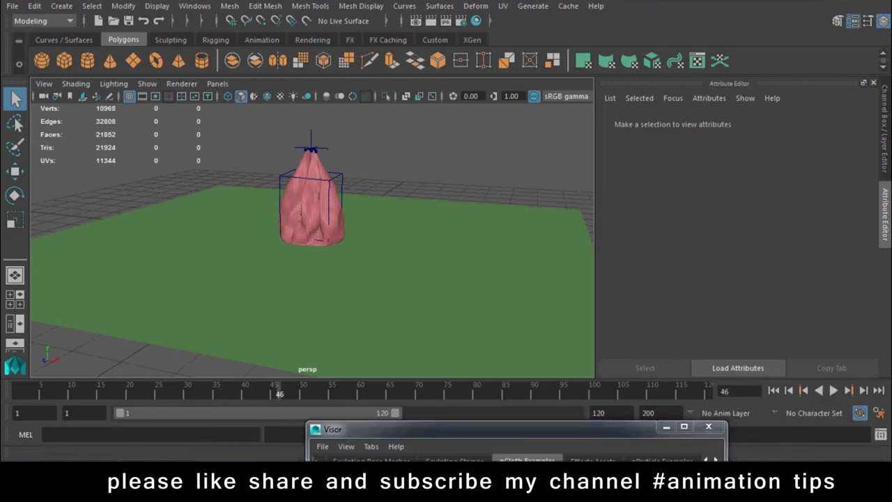
Step: Replace the cloth scene with a new empty scene unsaved and close the Visor
left_click(12, 6)
left_click(41, 42)
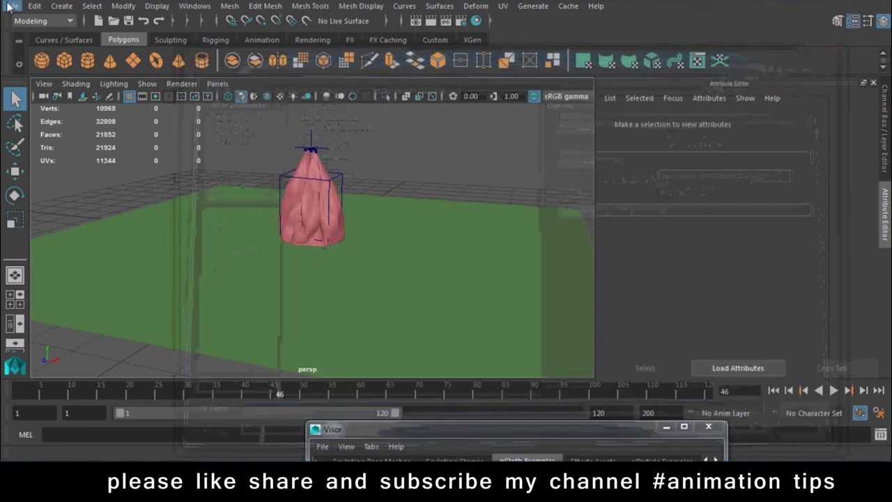
left_click(12, 6)
left_click(35, 28)
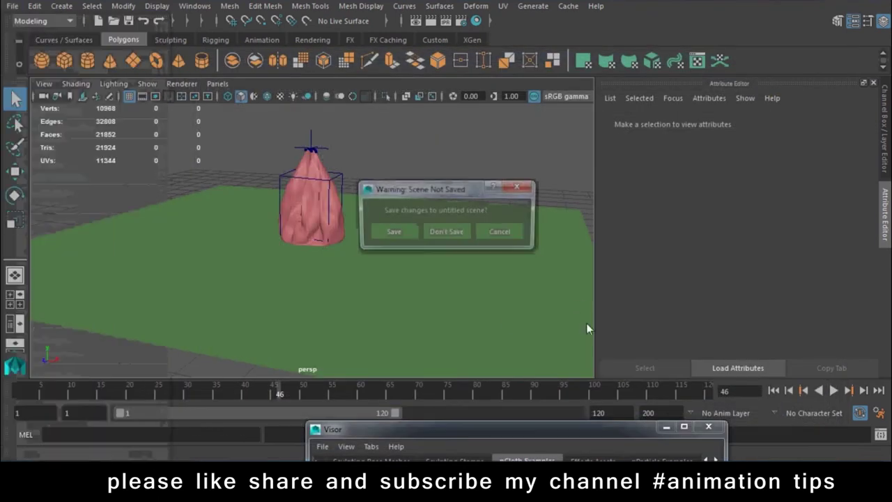
left_click(444, 231)
left_click_drag(547, 429, 577, 104)
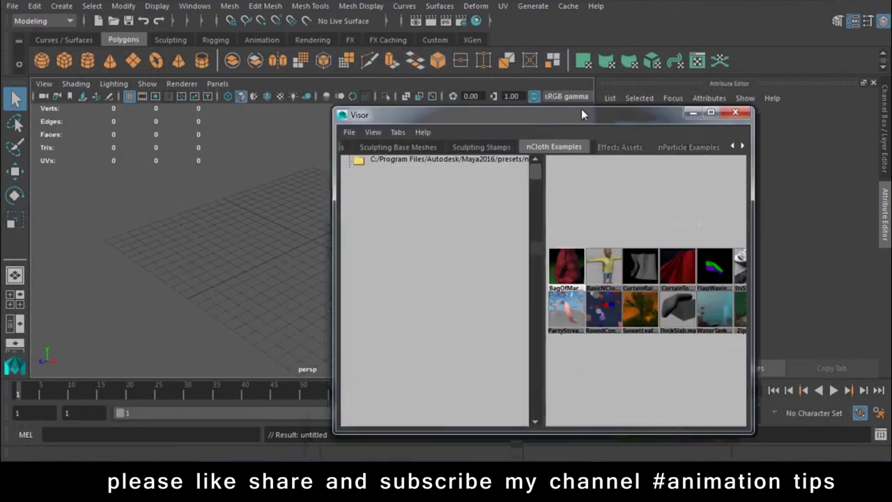
left_click(740, 104)
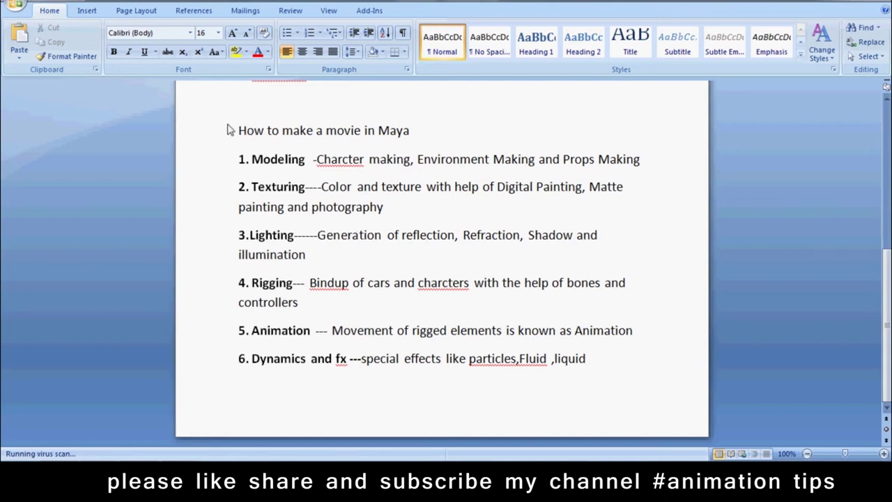
Step: Below the movie steps, add a bold 'Specialization' heading and 'Modeling and Texturing'
mouse_move(227, 130)
left_mouse_down()
mouse_move(425, 257)
mouse_move(616, 359)
left_mouse_up()
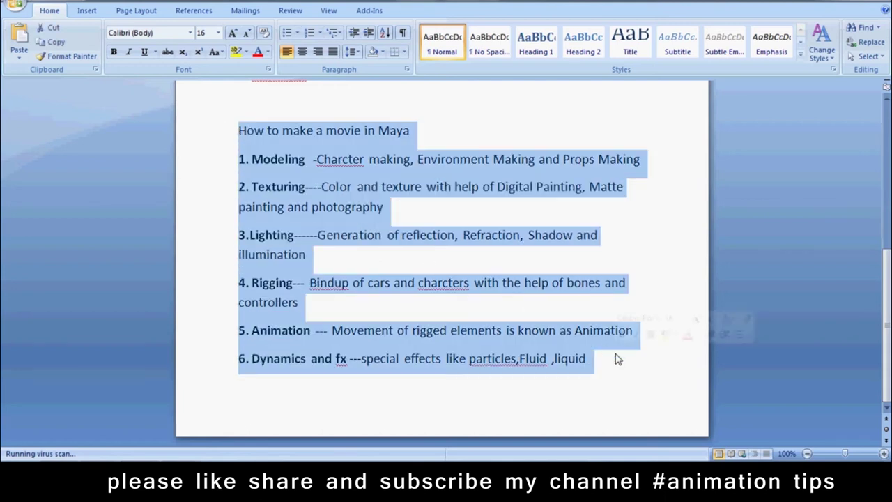
left_click(611, 372)
scroll(611, 361, "down", 3)
scroll(609, 360, "down", 4)
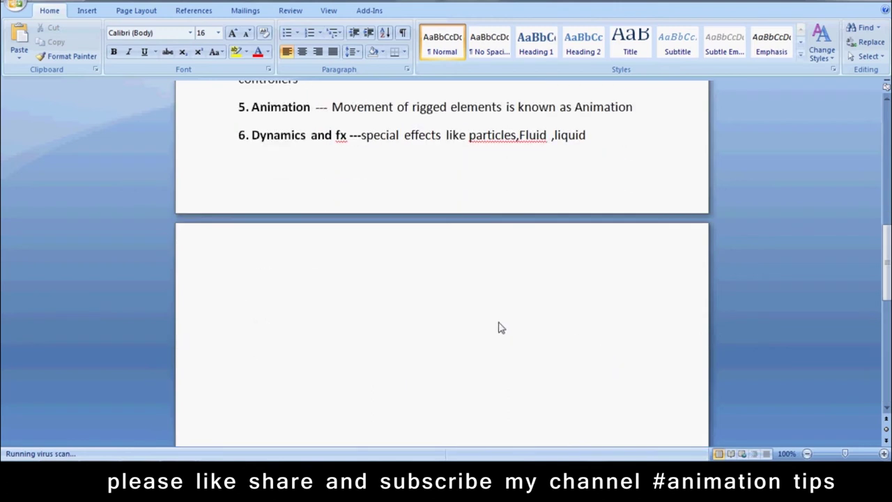
type("Specialization")
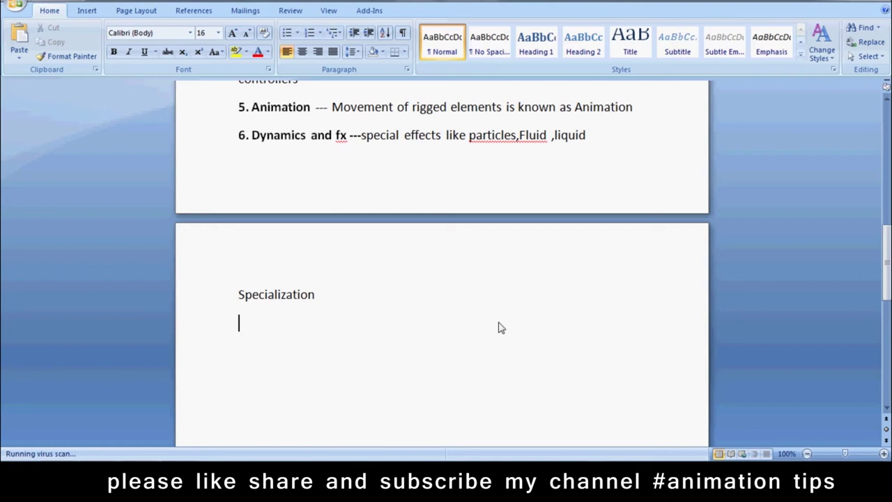
type("Modeling and Te")
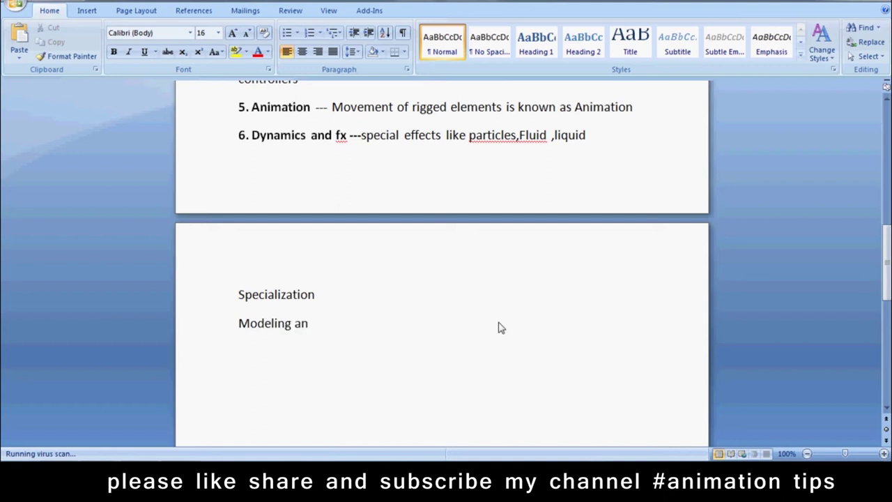
type("xtu")
left_click_drag(319, 299, 237, 298)
left_click(114, 51)
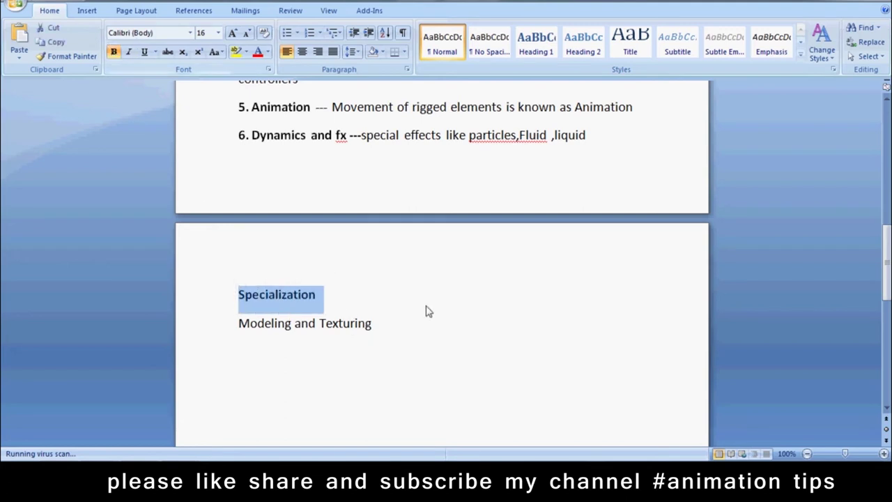
Step: Add the lines 'Texturing and Lighting', 'Rigging and Animation' and 'Dunamics and VFX(Nuke)'
left_click(393, 328)
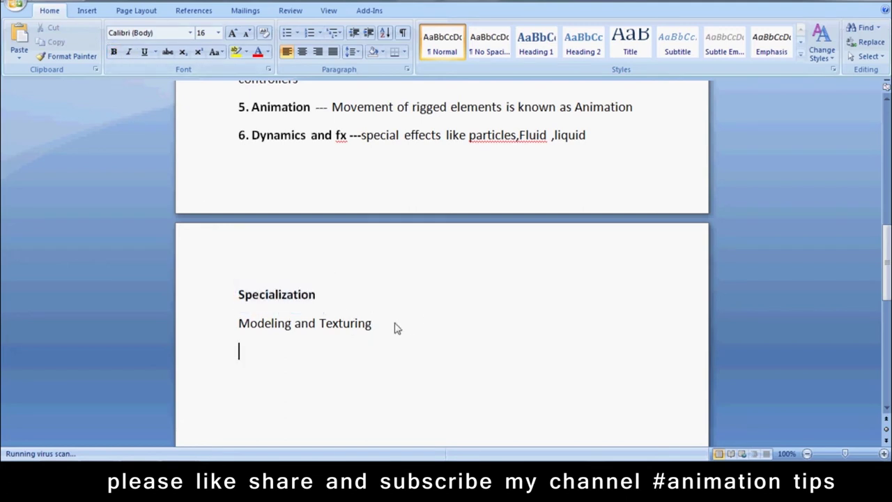
key("Return")
type("Texturing ")
type("and Lighting")
key("Return")
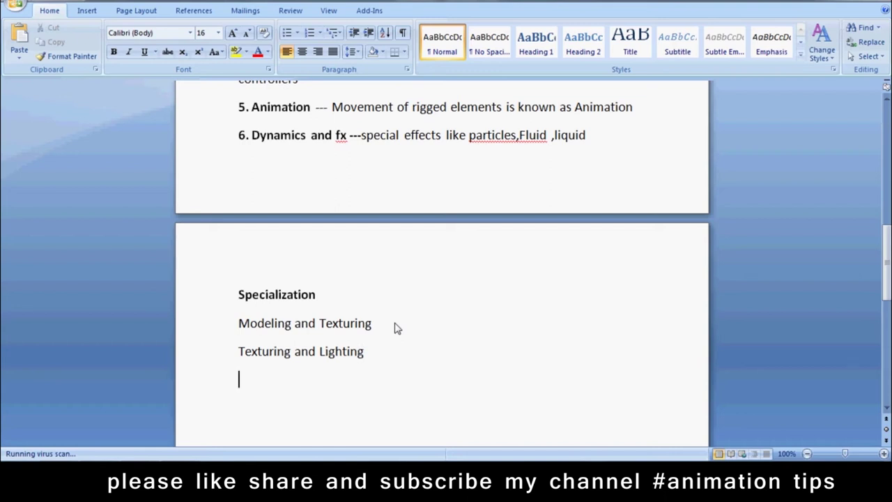
type("Rigging and ")
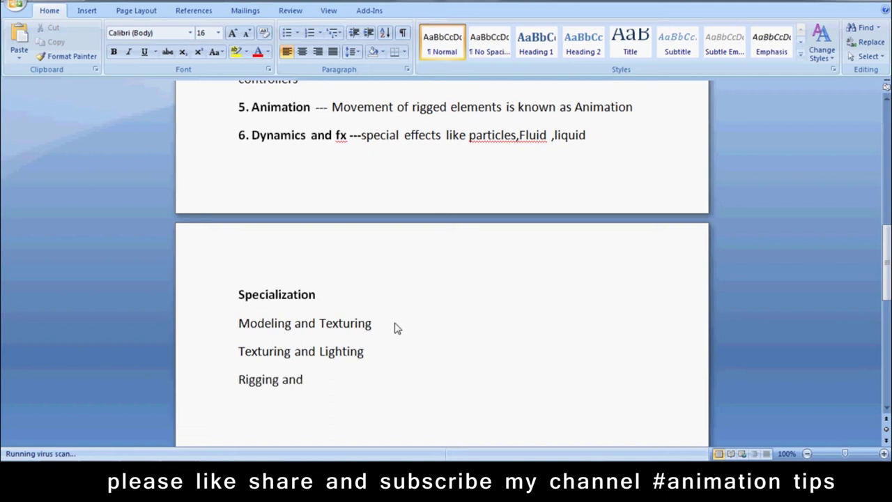
type("Animation")
key("Return")
type("unamics and VFX(")
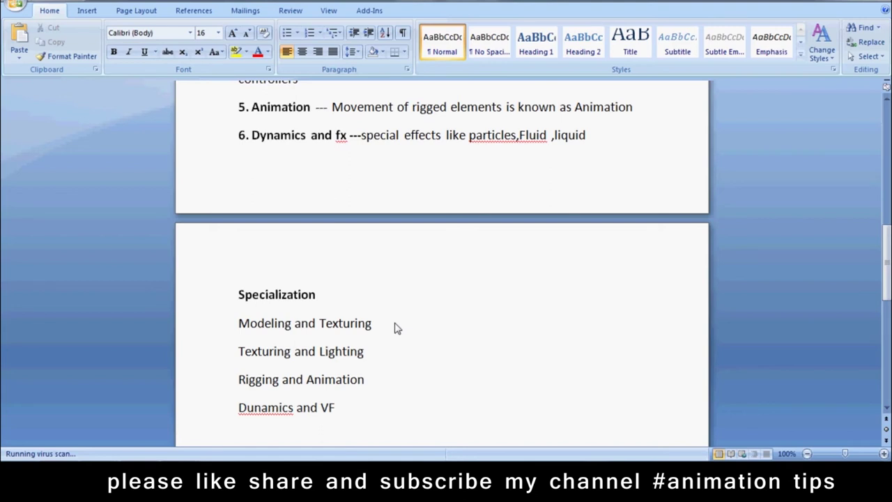
type("Nuke")
Step: Correct 'Dunamics' to 'Dynamics' in the last Specialization item
scroll(404, 324, "down", 1)
scroll(408, 319, "down", 1)
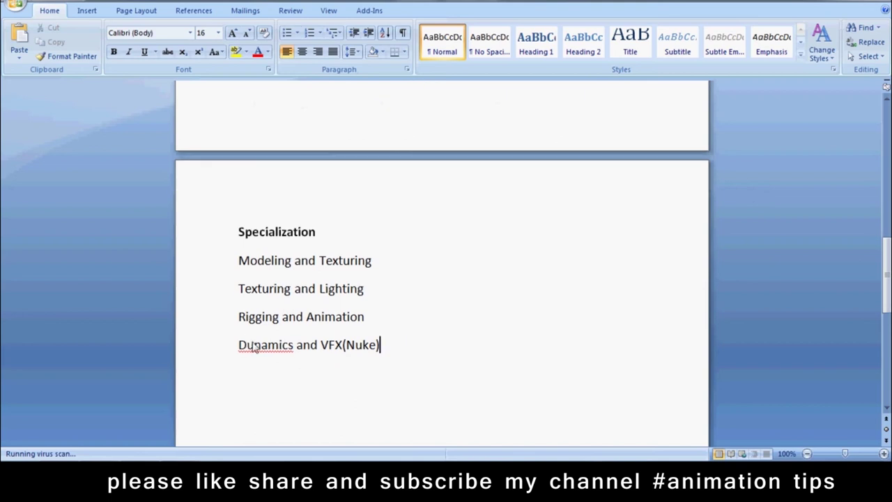
left_click_drag(254, 351, 246, 351)
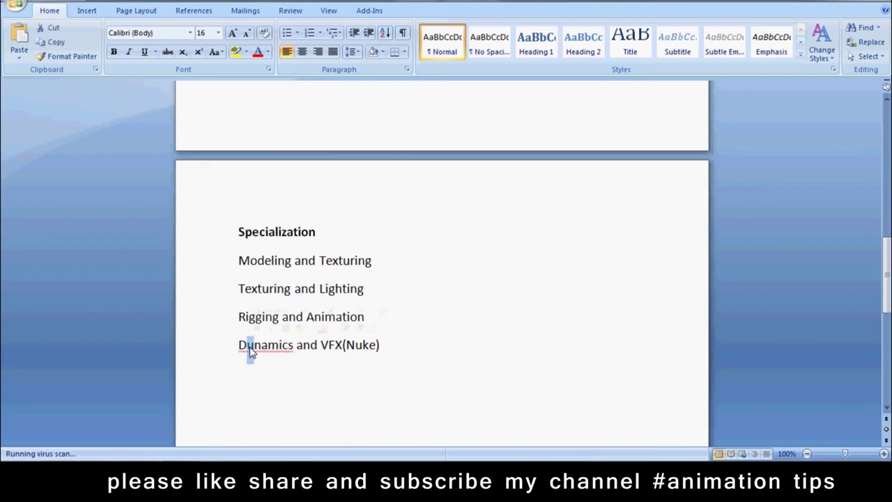
type("y")
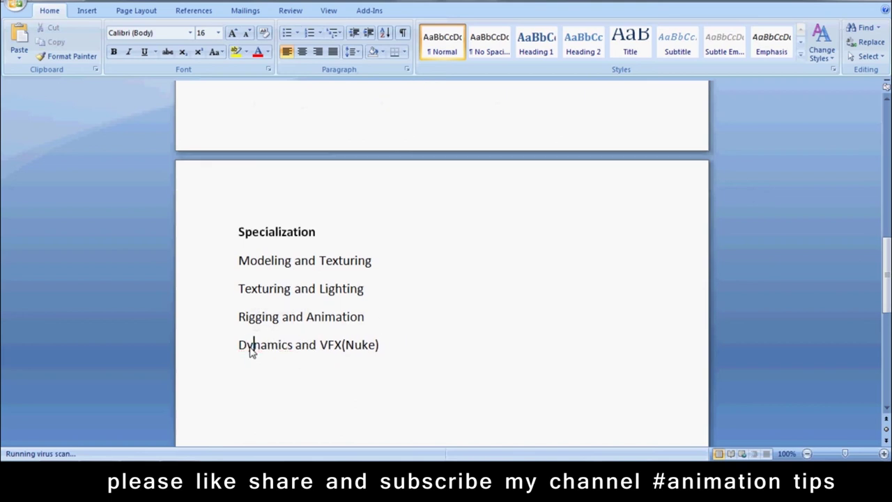
left_click(427, 345)
Step: Highlight each of the four Specialization lines in turn
left_click_drag(405, 345, 279, 345)
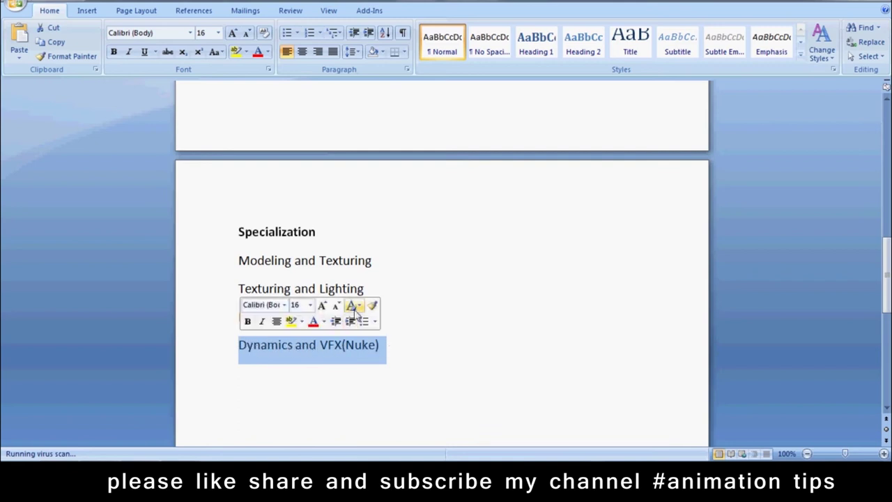
left_click_drag(370, 259, 243, 260)
left_click_drag(368, 290, 277, 298)
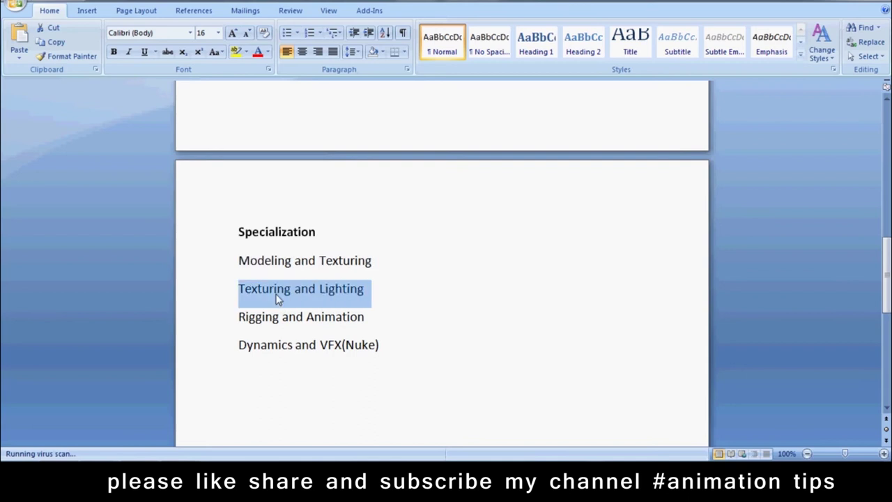
left_click_drag(368, 317, 268, 318)
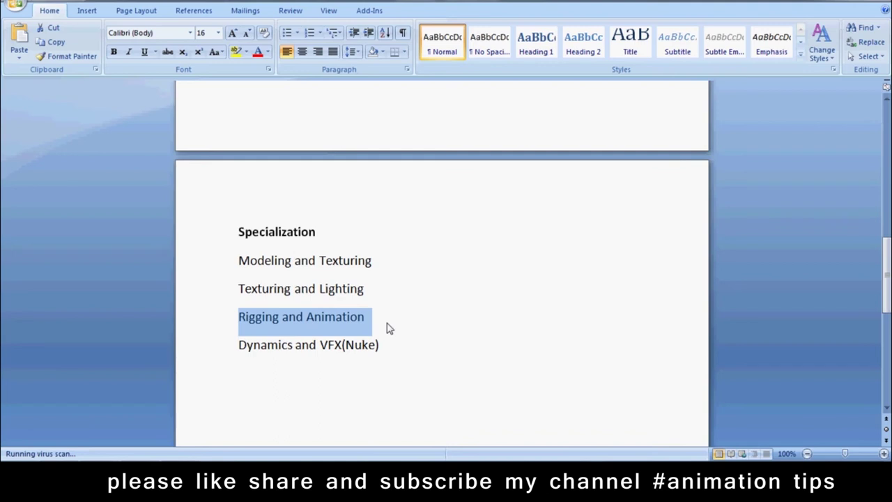
Step: Deselect below the list and scroll up toward the start of the notes
left_click(340, 371)
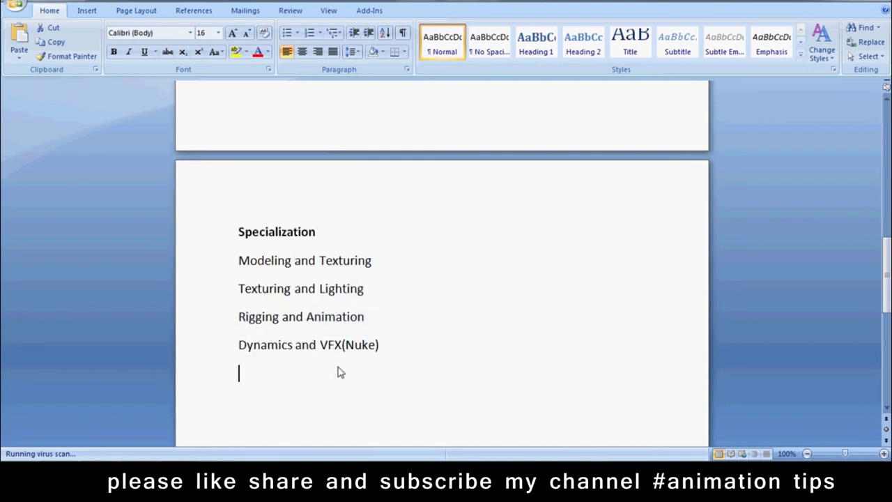
scroll(424, 349, "down", 2)
scroll(424, 349, "down", 1)
scroll(424, 349, "up", 6)
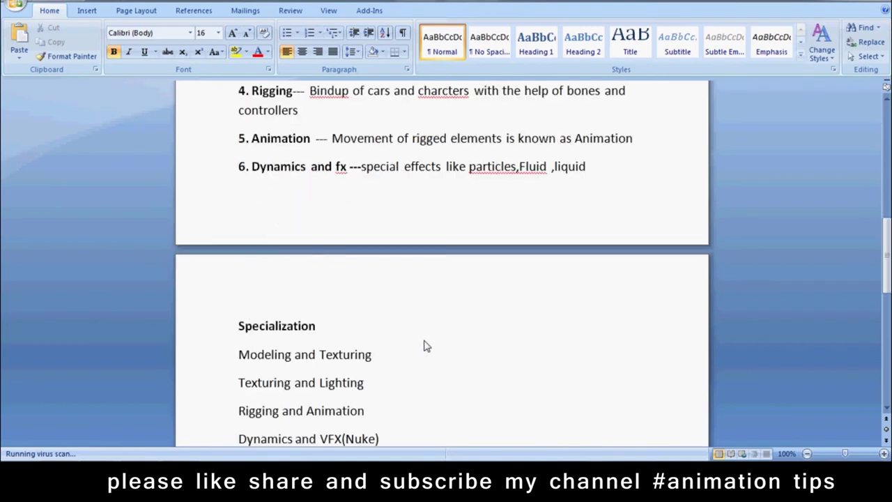
scroll(427, 346, "up", 10)
scroll(426, 346, "up", 5)
scroll(426, 347, "down", 9)
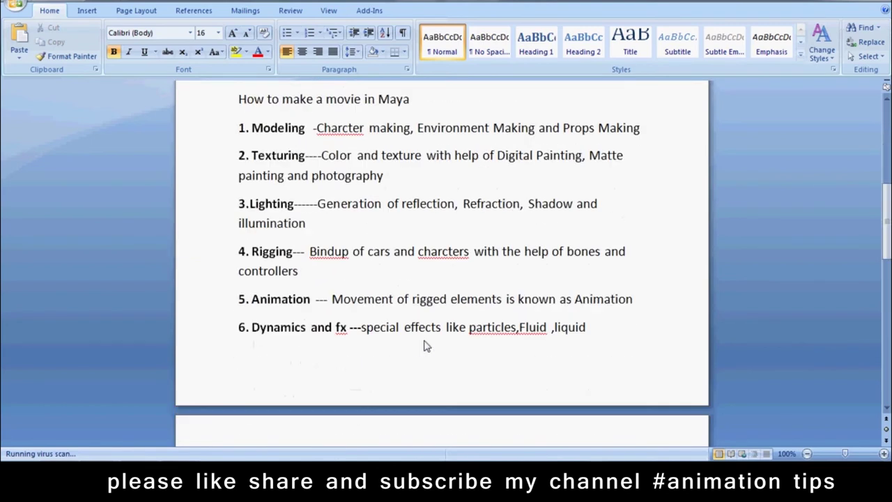
Step: Search the Start menu for 'word' and launch Microsoft Office Word 2007
key("super")
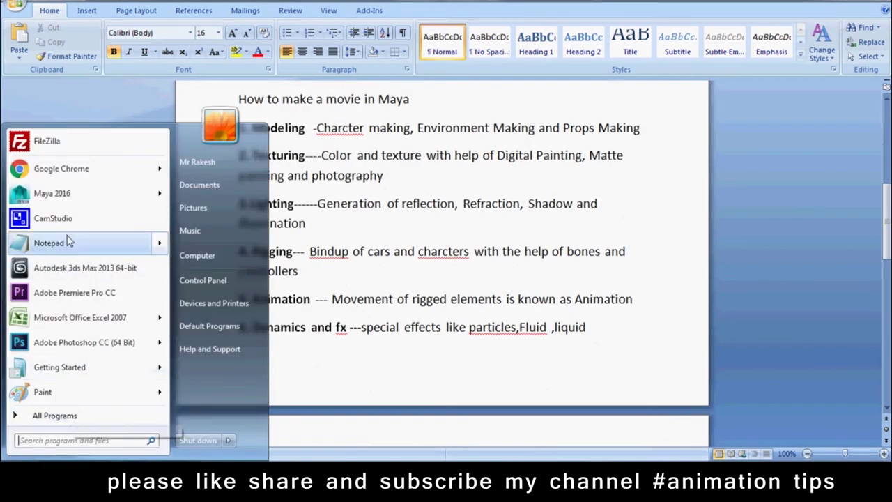
left_click(43, 416)
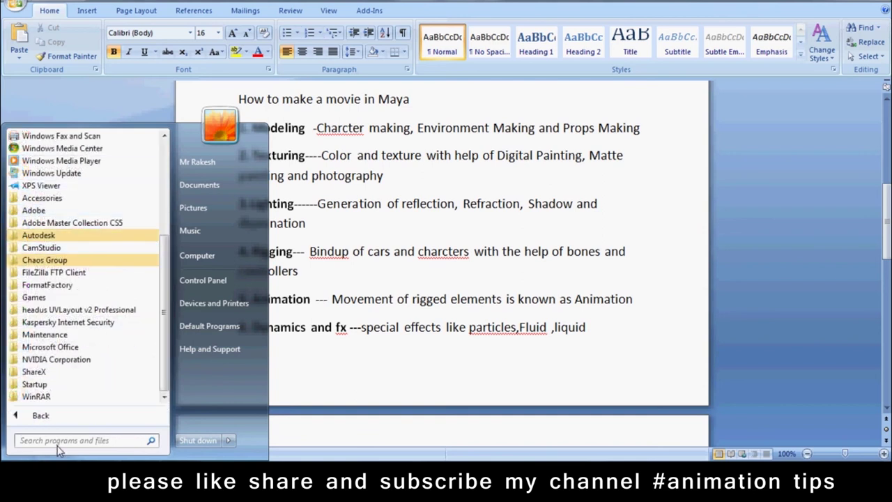
type("word")
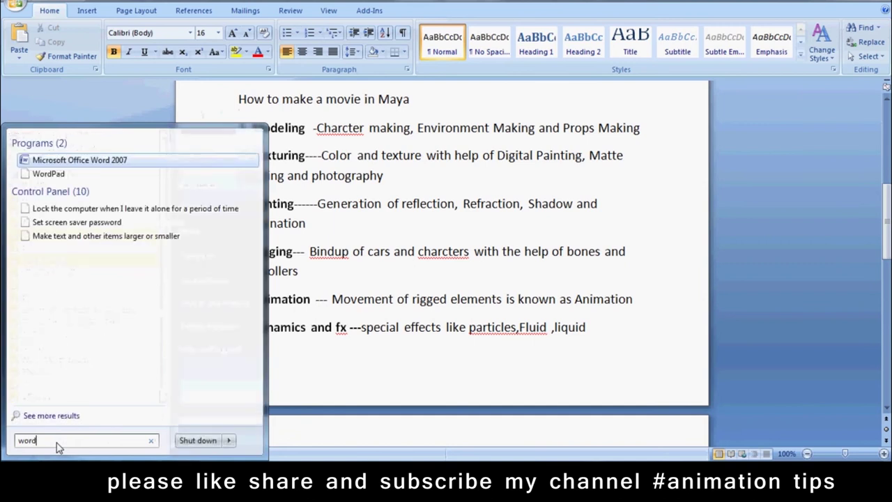
left_click(73, 161)
type("UI of MY")
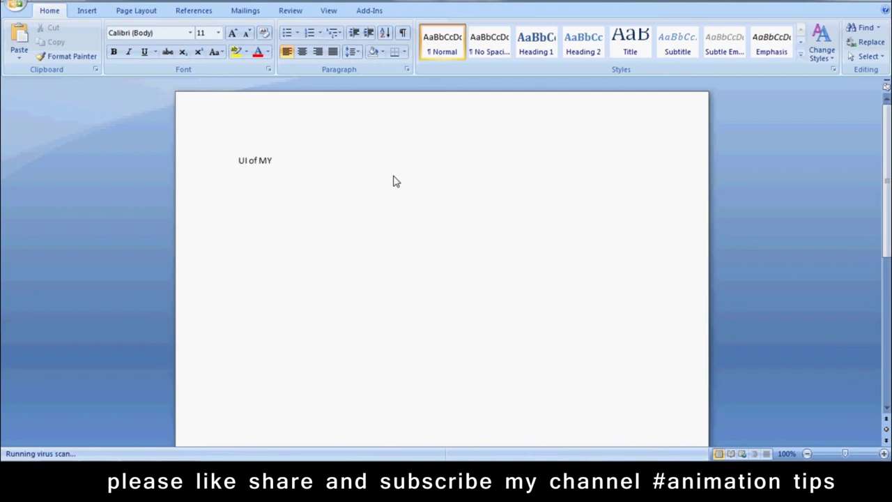
Step: Make the 'UI of Maya' title bold at font size 20
type("A")
left_click_drag(280, 162, 271, 166)
left_click_drag(299, 167, 238, 161)
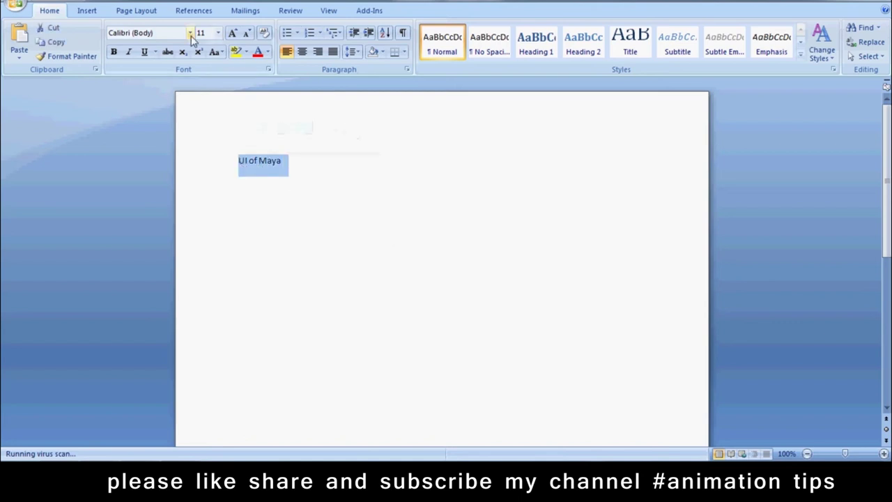
left_click(114, 51)
left_click(218, 33)
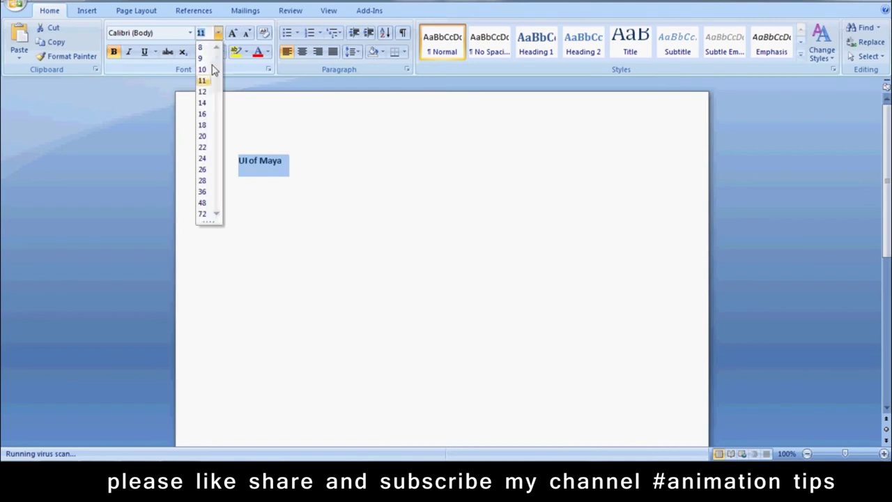
left_click(202, 136)
left_click(375, 180)
Step: Add the lines 'View and Axis', 'Orthographic' and 'Exonometric view' below the title
key("Return")
left_click(113, 51)
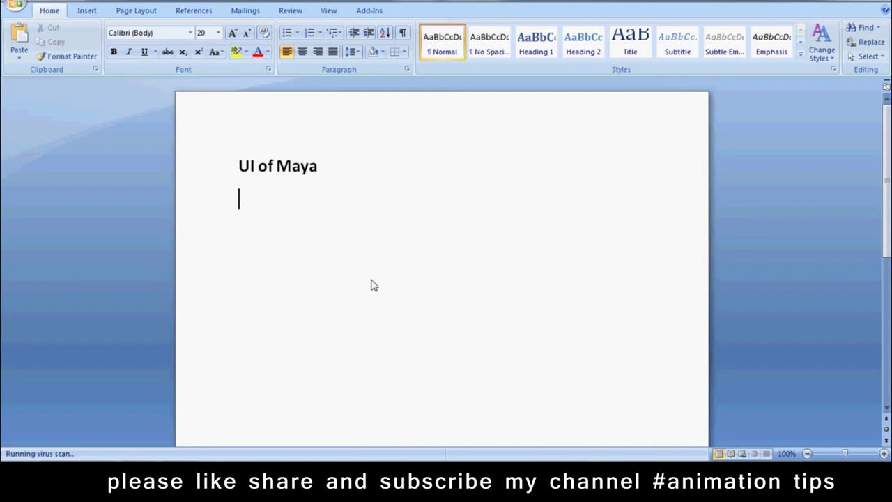
type("View and Axis")
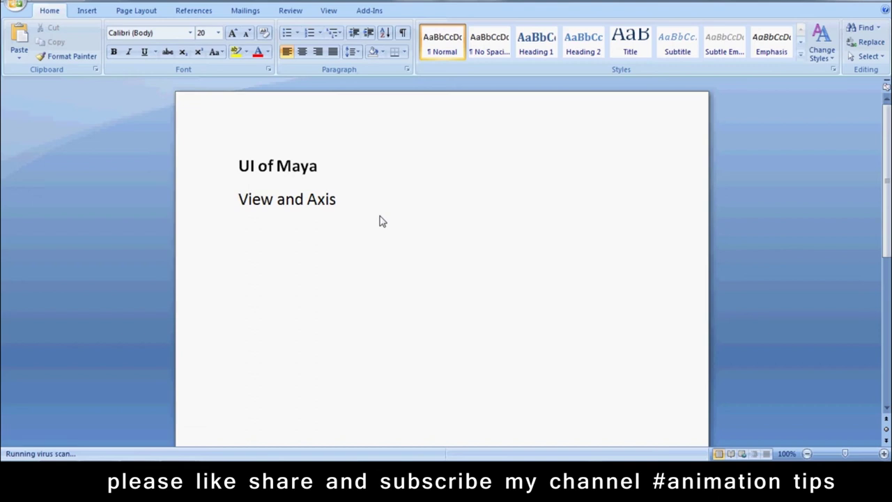
type("Orthographic")
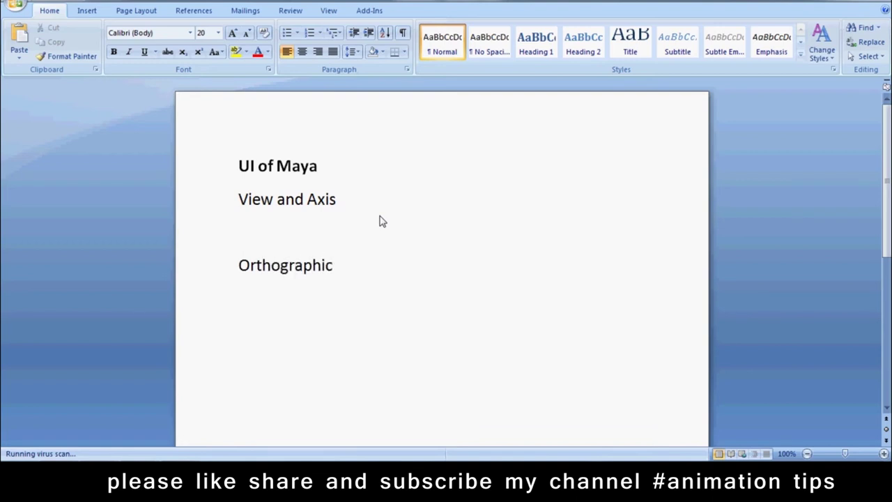
key("Return")
type("Exonometric view")
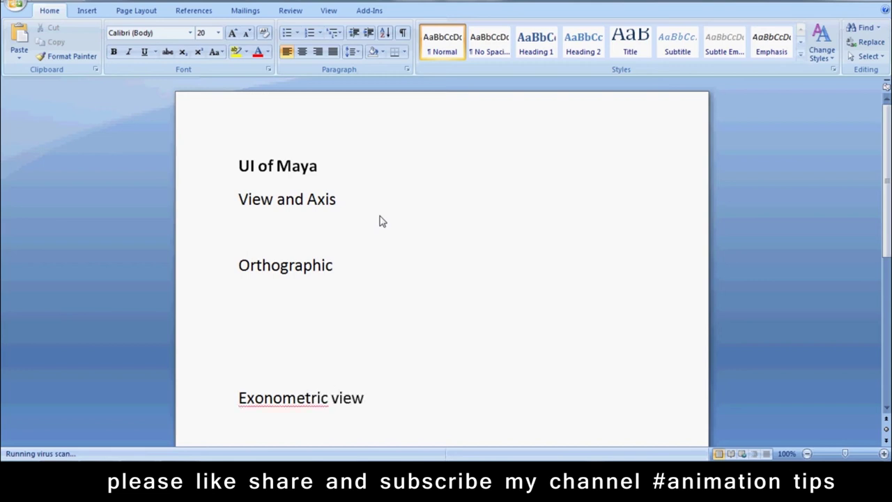
Step: Under 'Orthographic-', list 'Front and back', 'Left and Right' and 'Top or Bottom'
left_click(355, 268)
type("-")
key("Return")
type("Front")
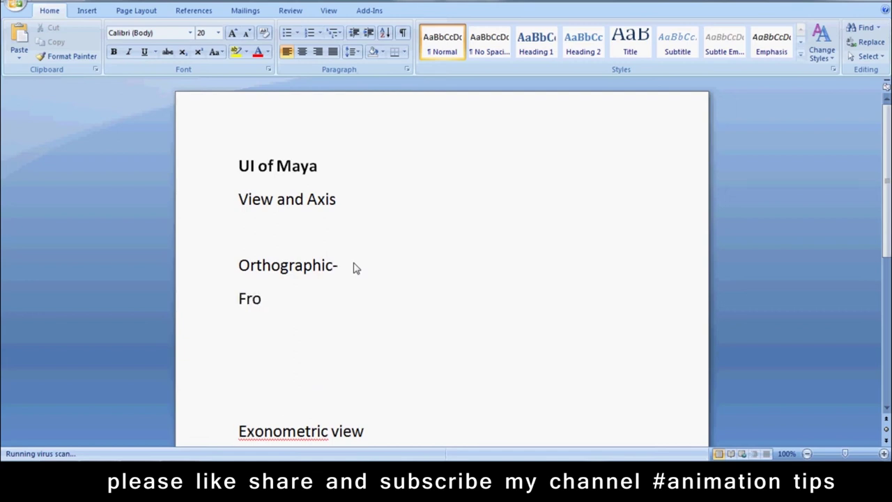
type(" and back")
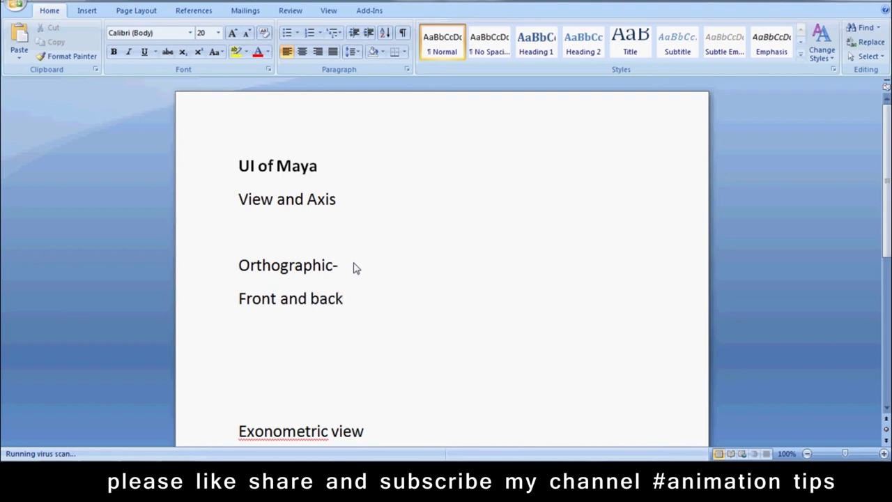
key("Return")
type("eft and R")
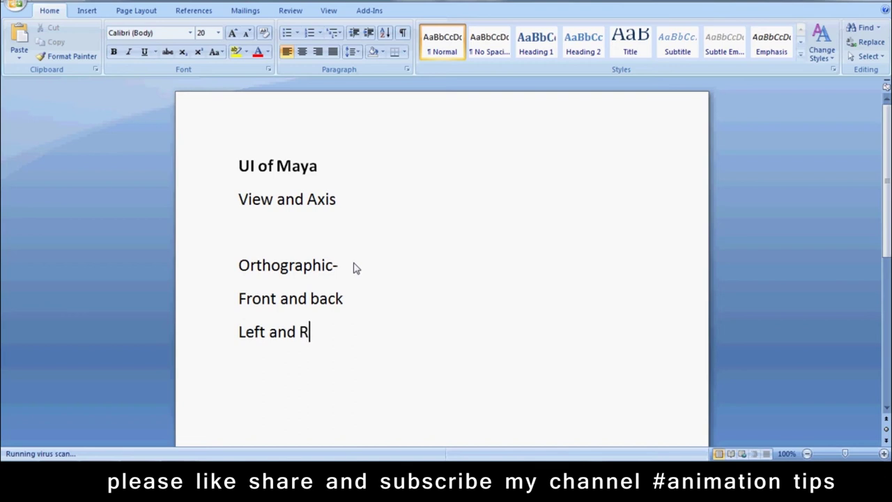
type("ight")
key("Return")
type("Top or N")
key("BackSpace")
type("Bottom")
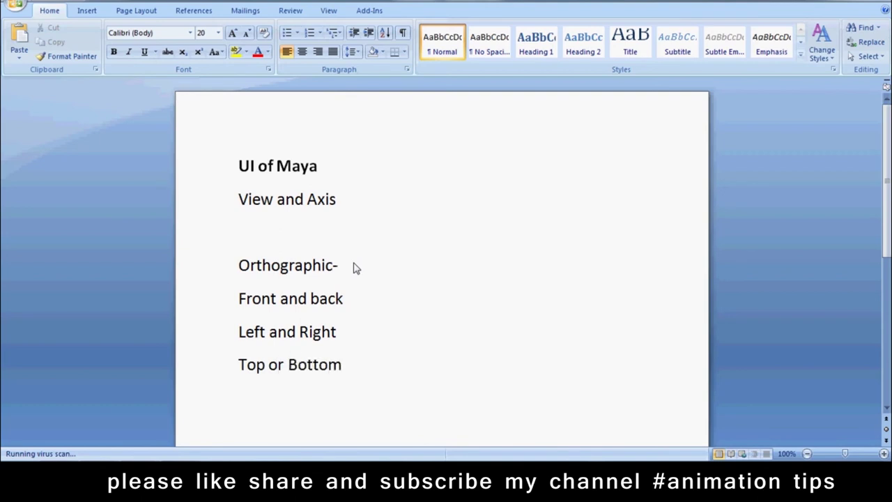
Step: Remove the blank lines above 'Exonometric view' and make the 'Orthographic-' line bold
scroll(325, 281, "down", 2)
left_click(319, 342)
key("Delete")
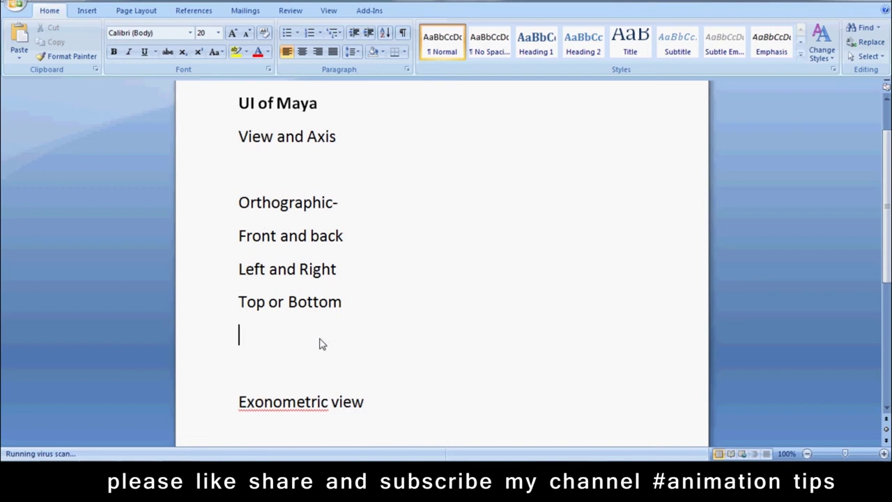
key("Delete")
triple_click(256, 212)
left_click(114, 52)
left_click(371, 240)
type("---")
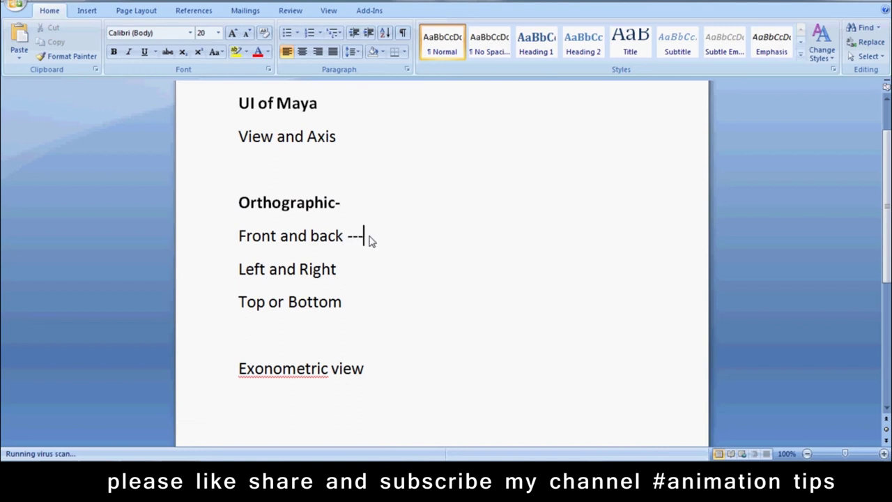
Step: Add 'Width (X) and Height (Y)' after Front and back, and paste it after 'Left and Right---'
type("Width ")
type("(X)")
type(" and Height (Y)")
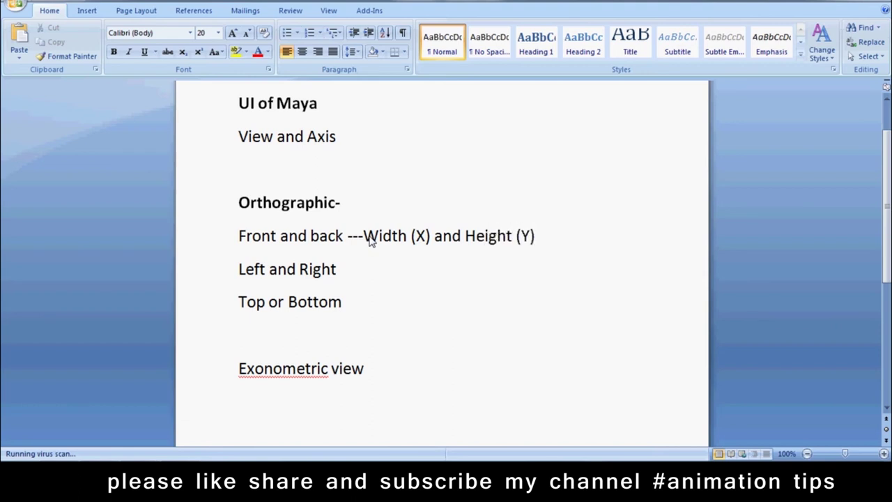
left_click_drag(364, 236, 550, 241)
key("ctrl+c")
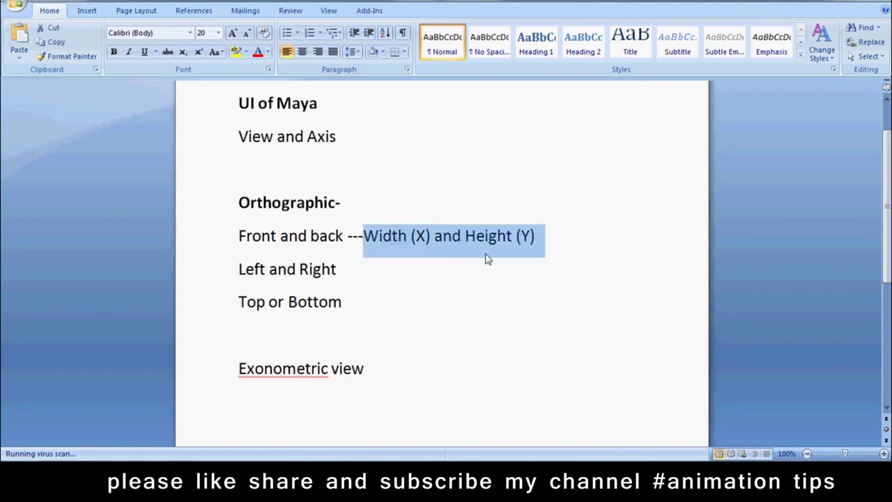
left_click(353, 278)
type("----")
key("ctrl+v")
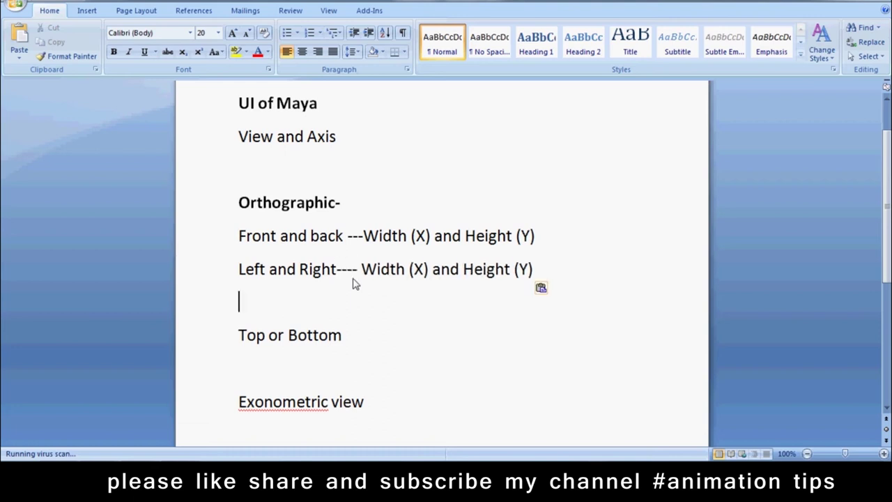
Step: On the Left and Right line, change Width (X) to Depth (Z)
double_click(418, 273)
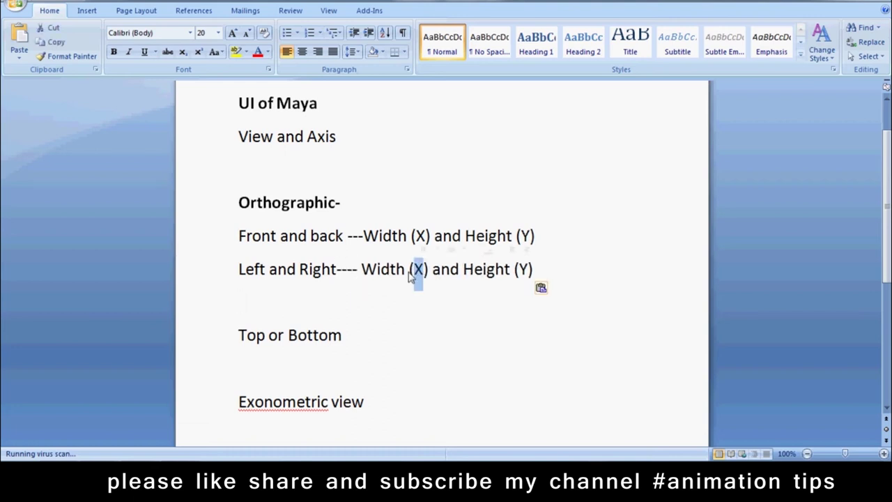
left_click_drag(405, 273, 370, 273)
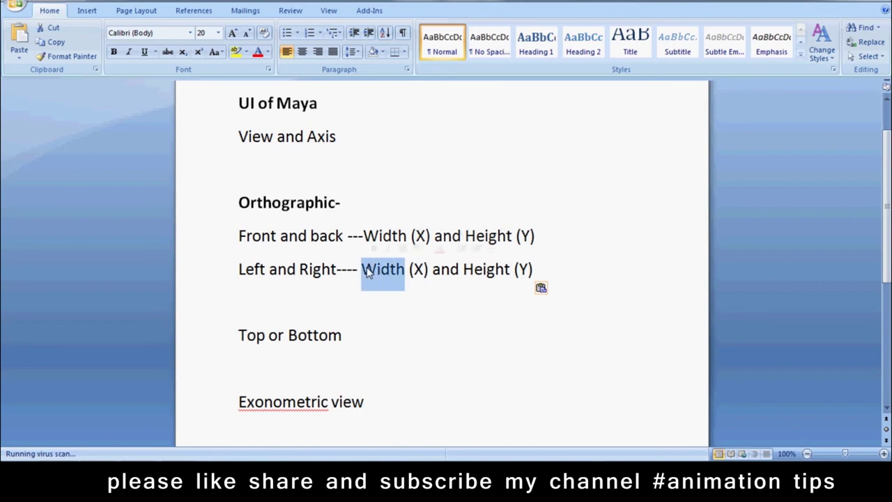
type("Depth")
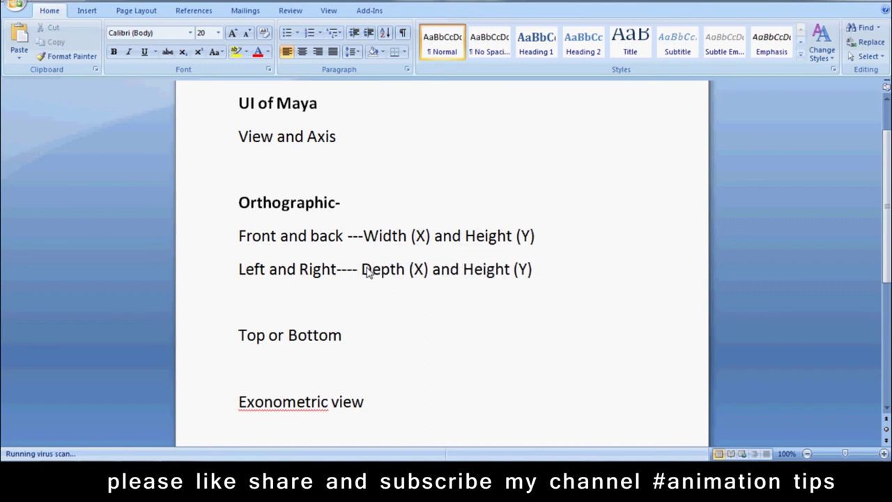
double_click(418, 271)
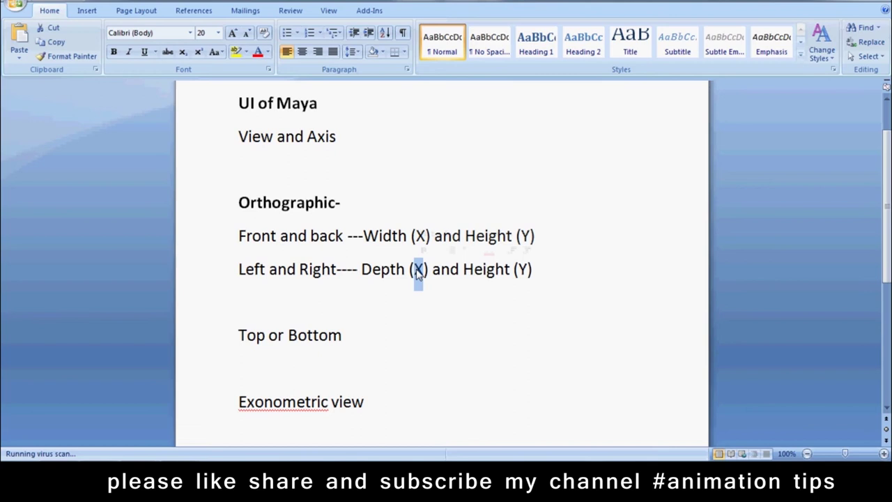
type("Z")
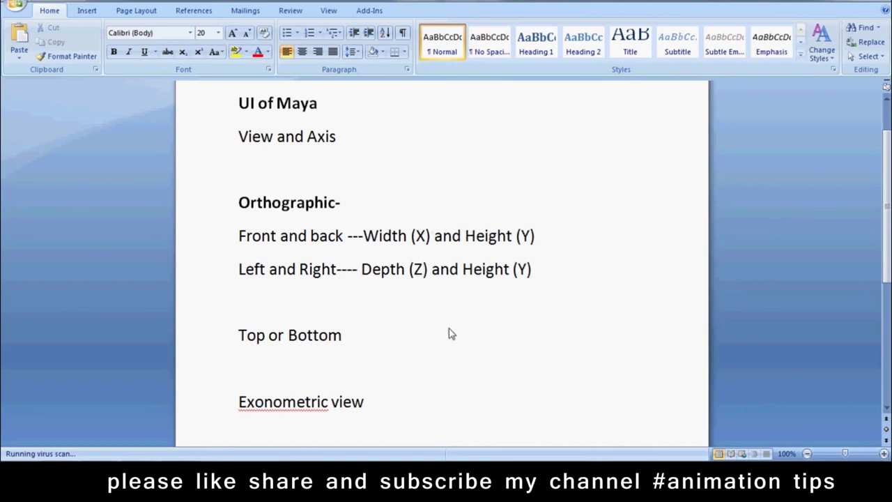
Step: Remove the blank line above Top or Bottom and paste 'Width (X) and Height (Y)' after it
left_click(330, 299)
key("Delete")
left_click_drag(561, 233, 382, 237)
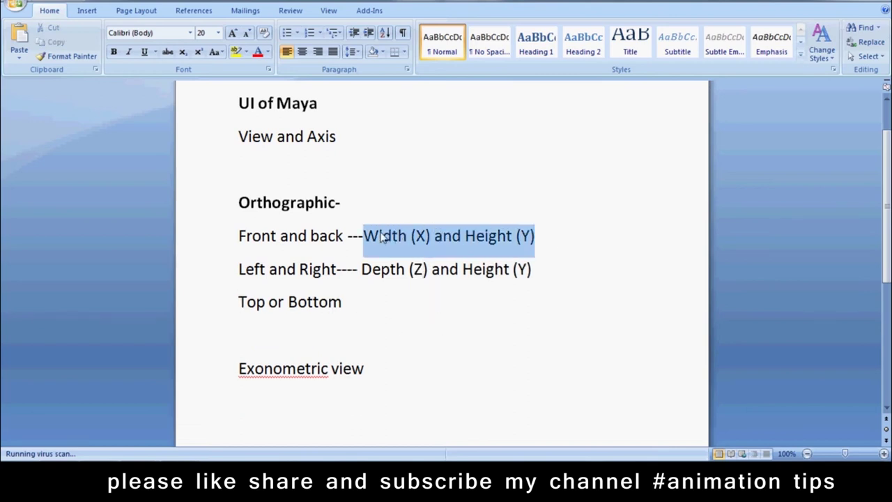
left_click(357, 300)
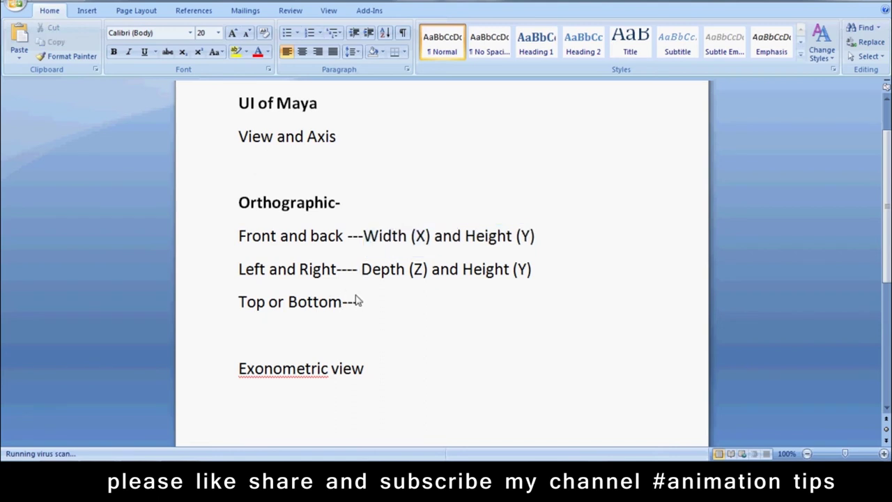
key("ctrl+v")
Step: On the Top or Bottom line, change Height (Y) to Depth (Z)
left_click_drag(513, 303, 433, 305)
left_click(502, 307)
left_click_drag(510, 304, 464, 307)
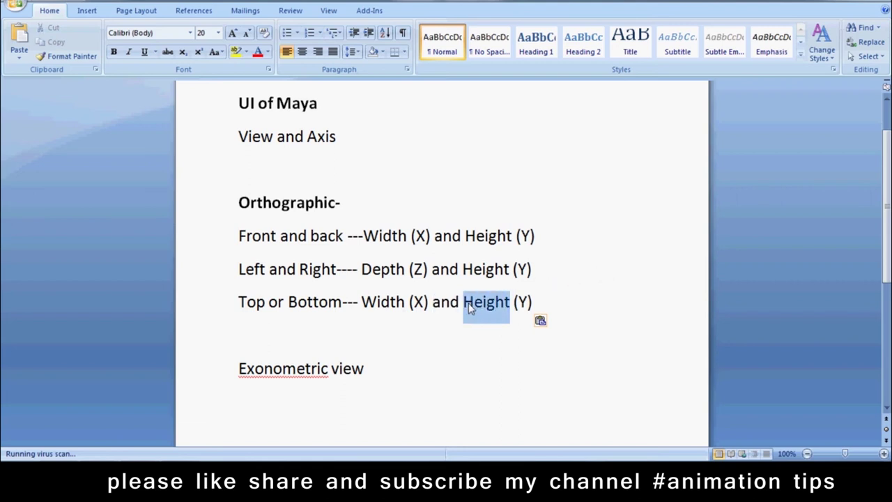
type("Depth")
left_click_drag(526, 306, 516, 307)
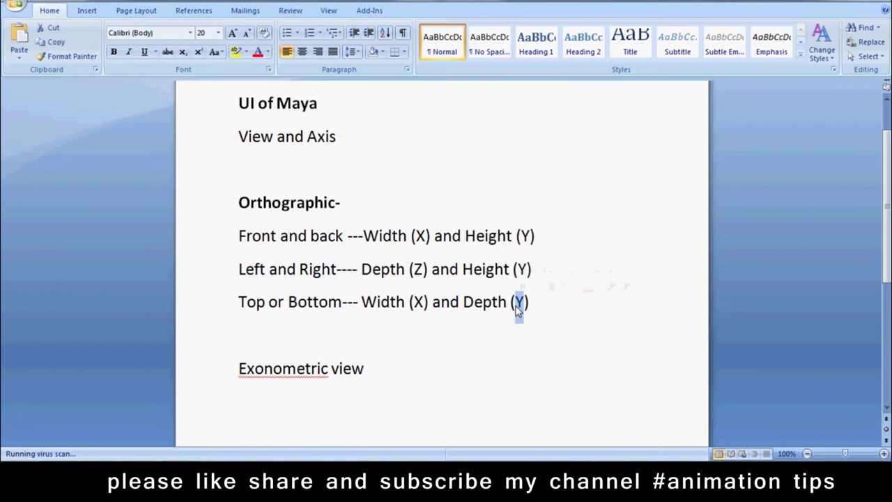
type("Z")
left_click(566, 301)
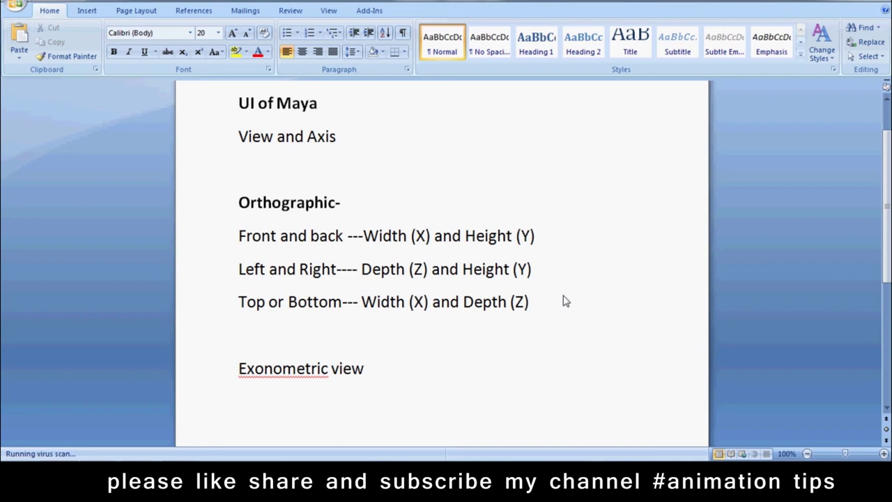
scroll(625, 374, "down", 1)
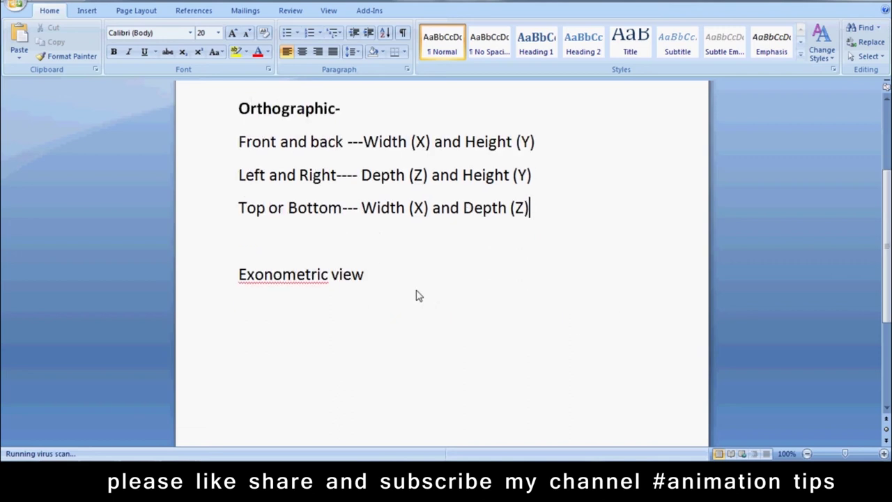
Step: Draw a polygon cube in Maya and view it from the front
left_click(111, 372)
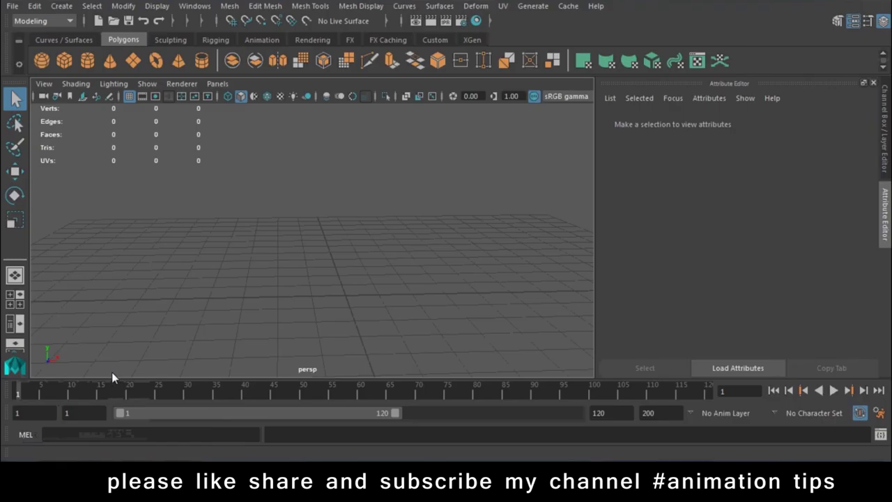
left_click(64, 61)
mouse_move(353, 290)
left_mouse_down()
mouse_move(448, 314)
mouse_move(420, 211)
mouse_move(426, 237)
left_mouse_up()
key("space")
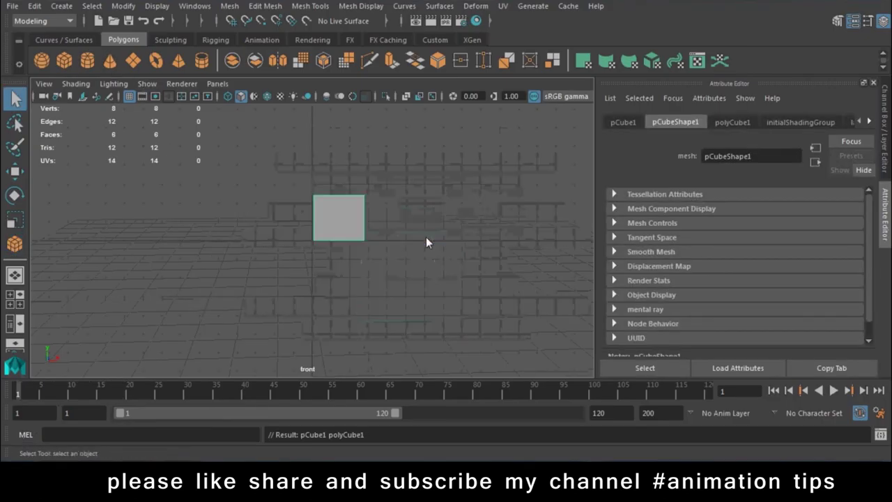
key("w")
scroll(379, 297, "up", 3)
scroll(306, 276, "up", 2)
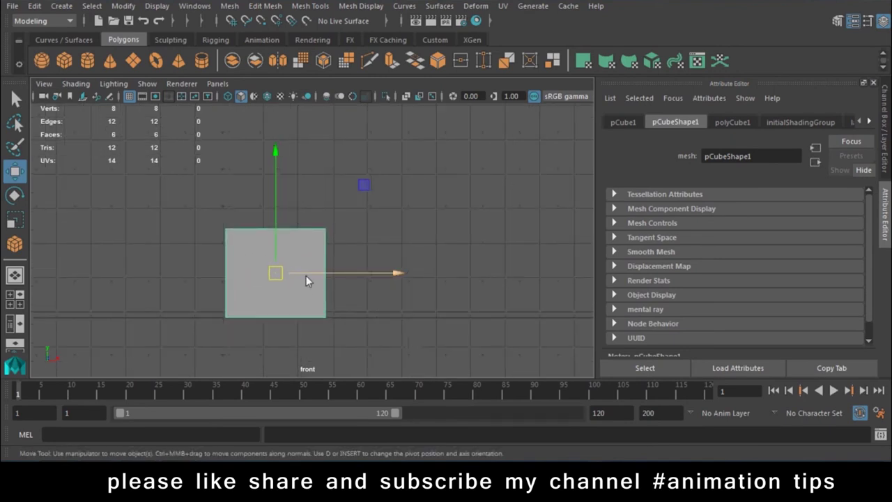
Step: Switch through side, top and perspective views, orbit the cube, then return to Word
key("space")
left_click_drag(351, 215, 419, 217)
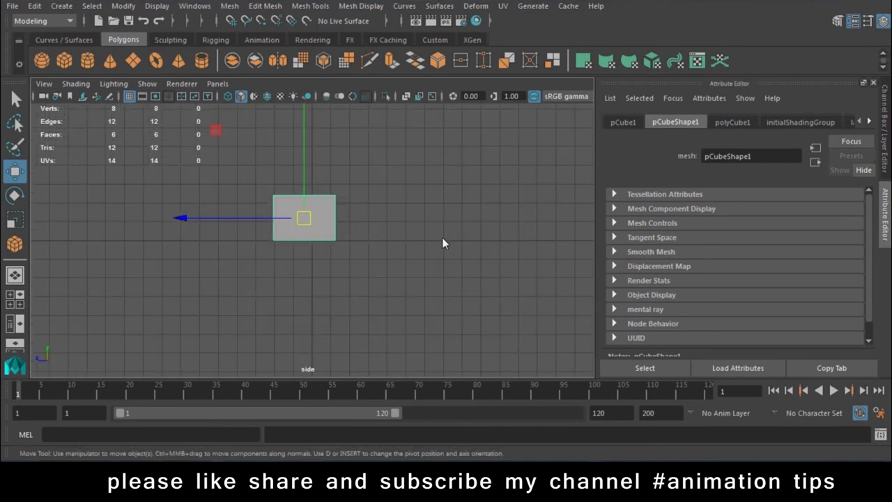
key("space")
left_click_drag(409, 205, 399, 221)
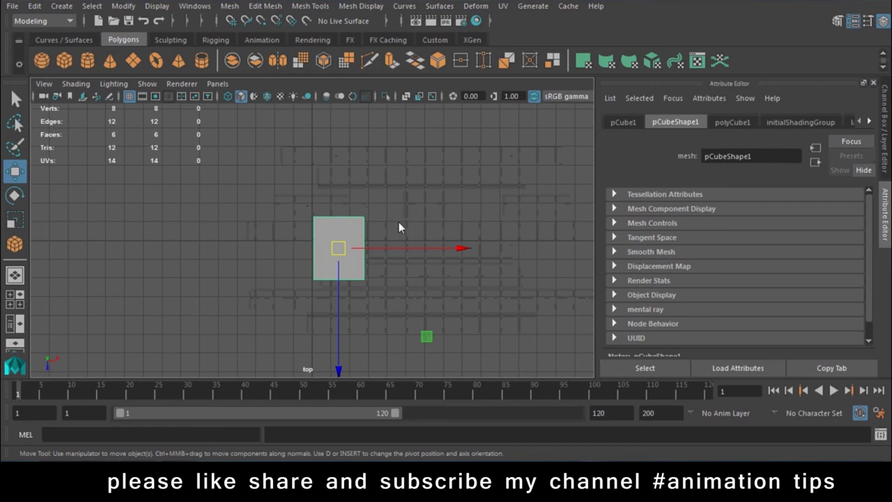
key("space")
left_click_drag(408, 289, 414, 255)
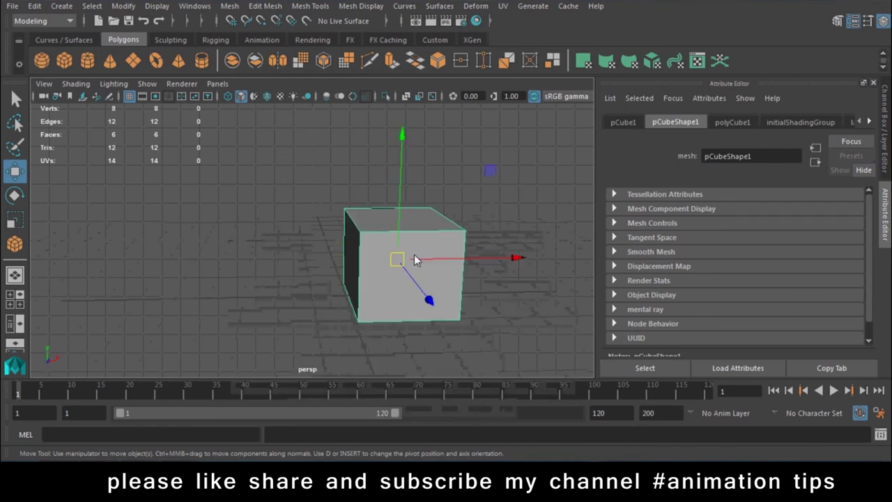
mouse_move(452, 279)
left_mouse_down("alt")
mouse_move(646, 278)
mouse_move(478, 313)
mouse_move(371, 267)
left_mouse_up("alt")
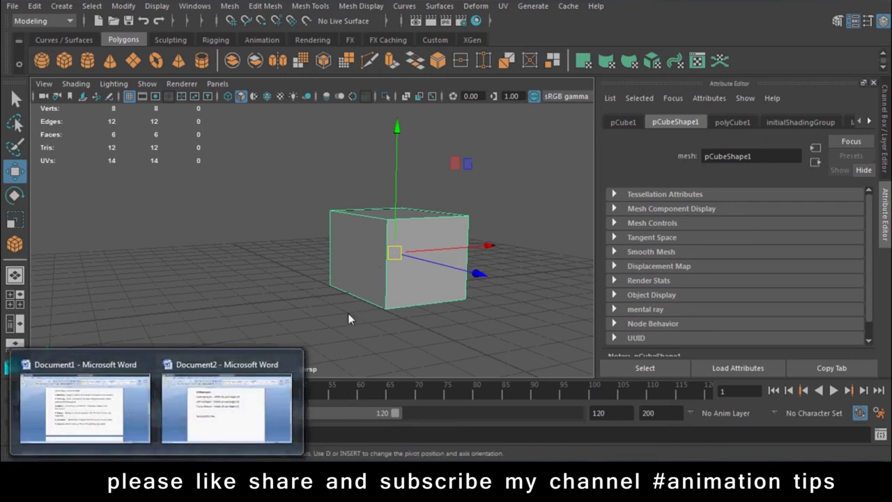
left_click(234, 401)
Step: Add a 'Perpective view' line below 'Exonometric view'
left_click_drag(528, 207, 239, 136)
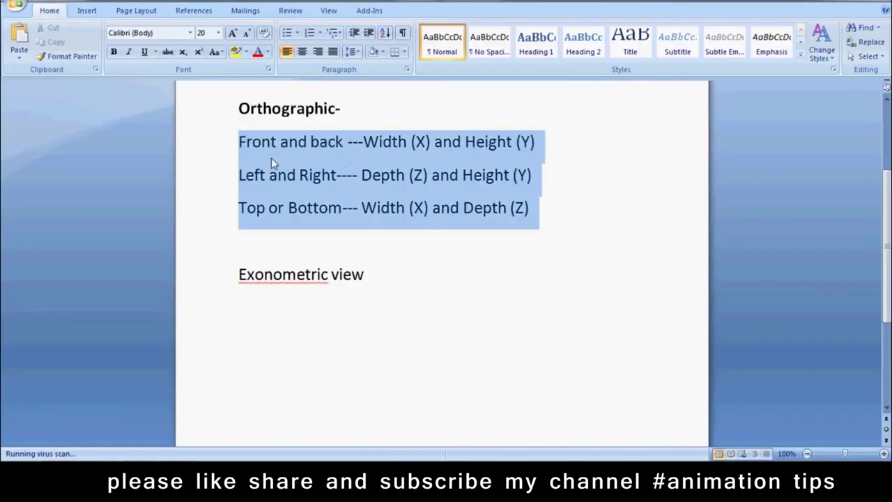
scroll(265, 167, "down", 1)
left_click_drag(369, 245, 332, 245)
left_click(383, 250)
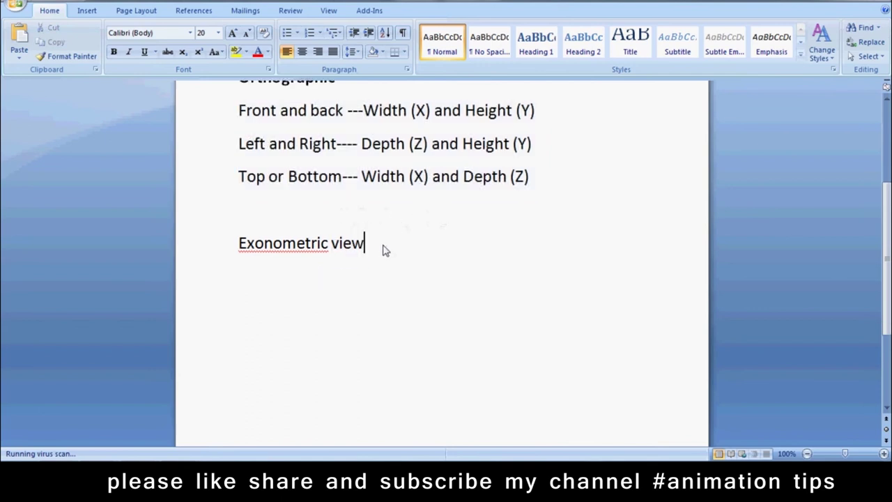
key("Return")
key("Return")
type("Perpective b")
key("BackSpace")
type("ew")
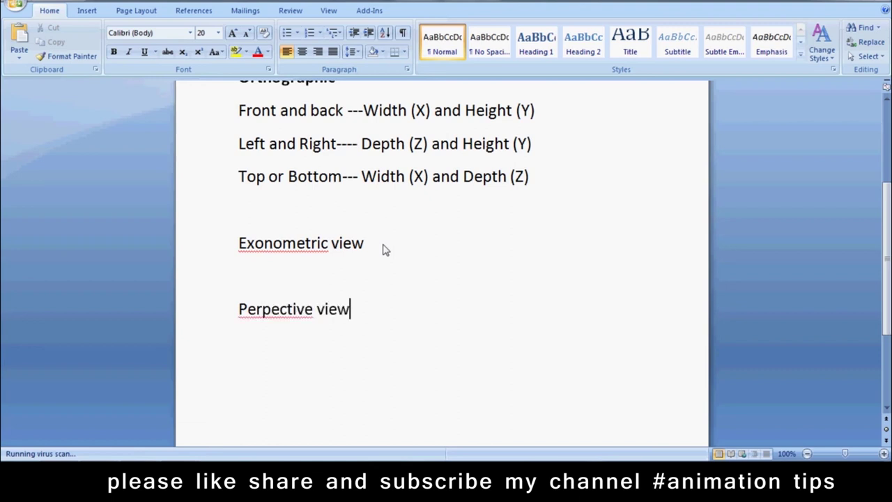
Step: Correct the spellings to 'Perspective' and 'Axonometric', and make 'Axonometric view' bold
right_click(281, 315)
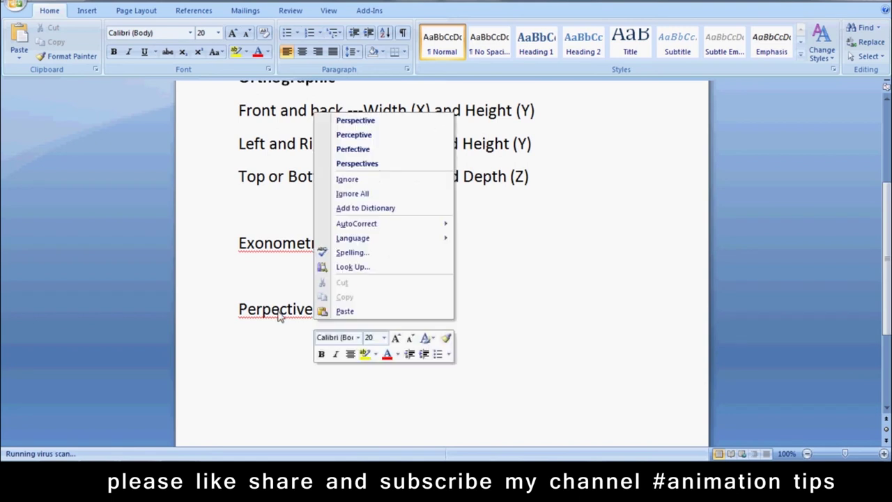
left_click(352, 121)
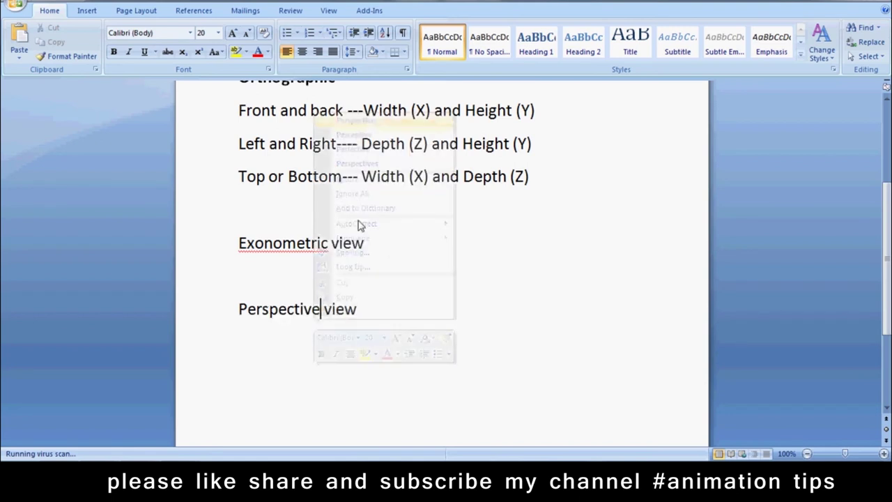
right_click(314, 248)
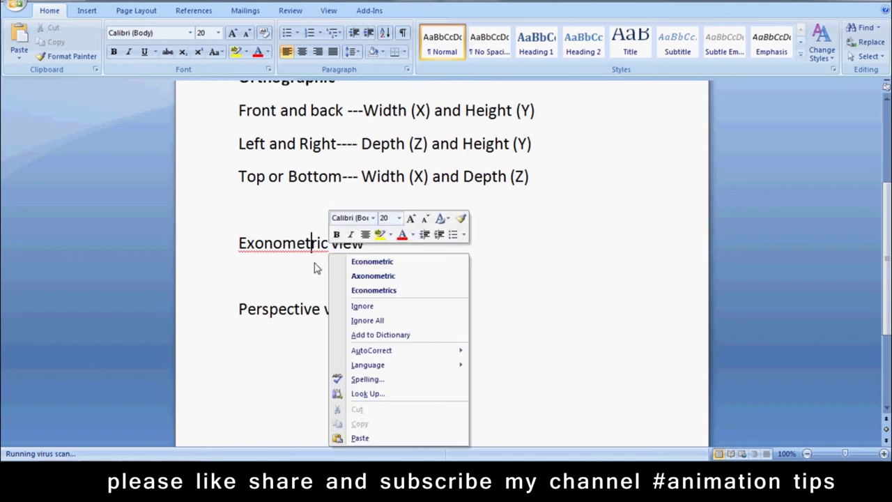
left_click(366, 276)
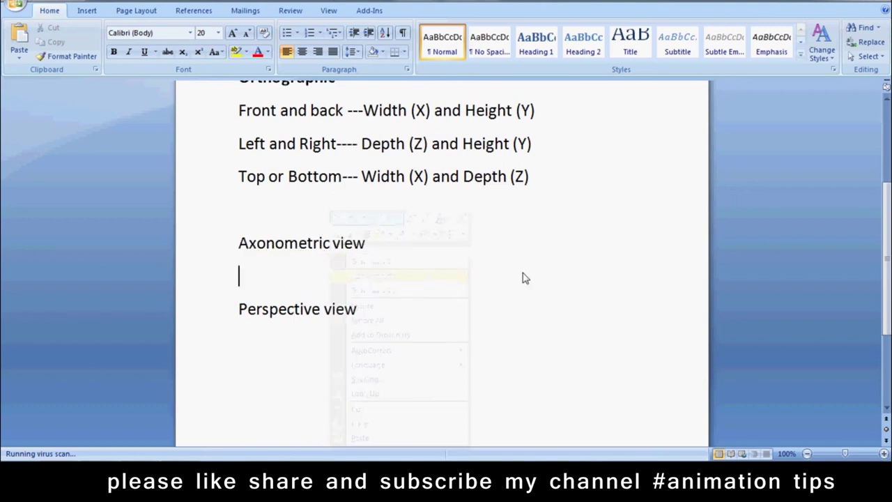
left_click_drag(392, 260, 253, 249)
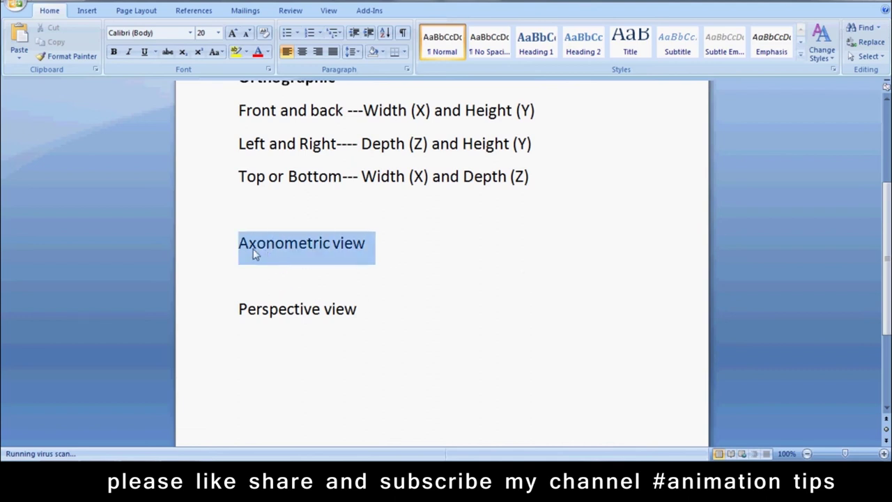
left_click(114, 51)
Step: Delete the blank line and extend the line to read 'Perspective view----------XYZ'
left_click(253, 285)
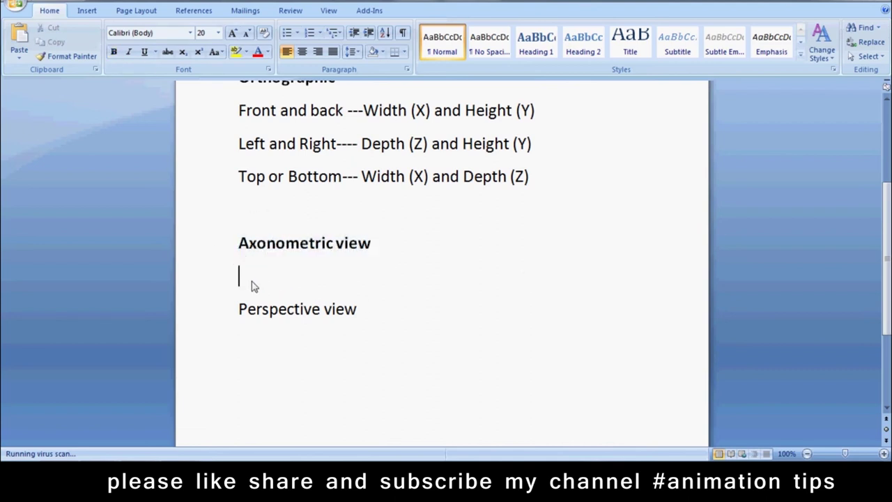
key("Delete")
left_click(403, 276)
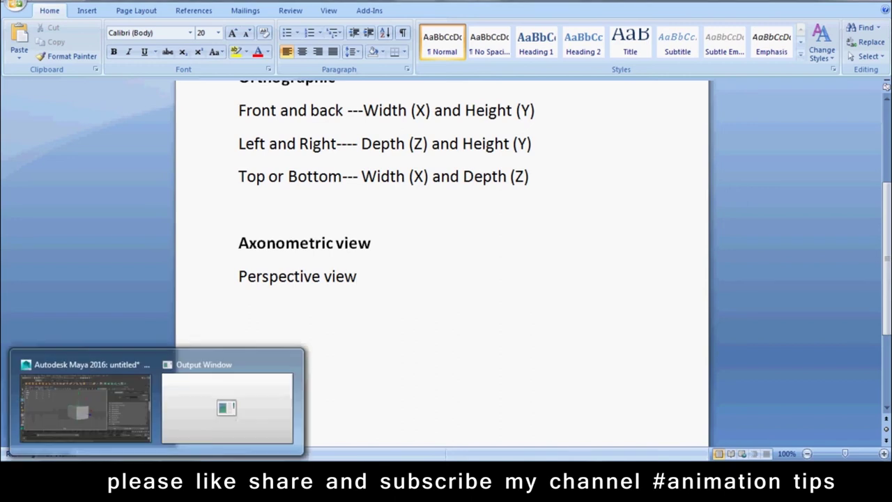
left_click(95, 415)
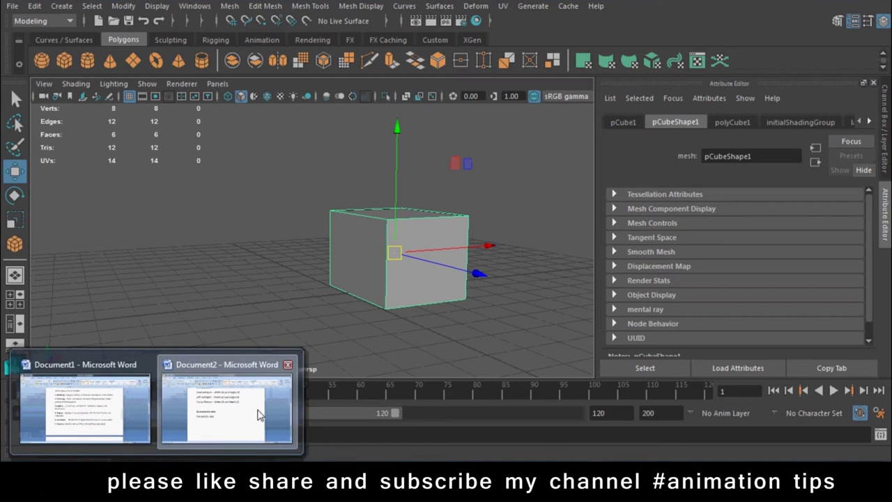
left_click(257, 414)
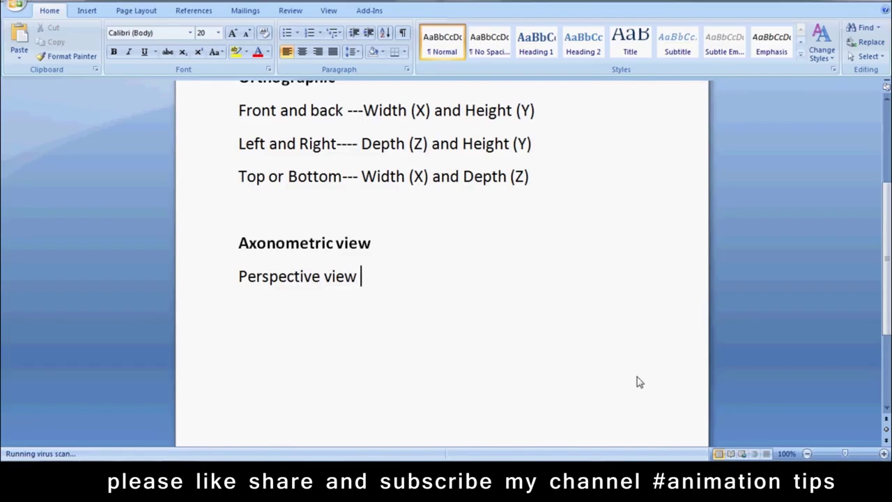
type("XYZ")
left_click(358, 277)
type("----------")
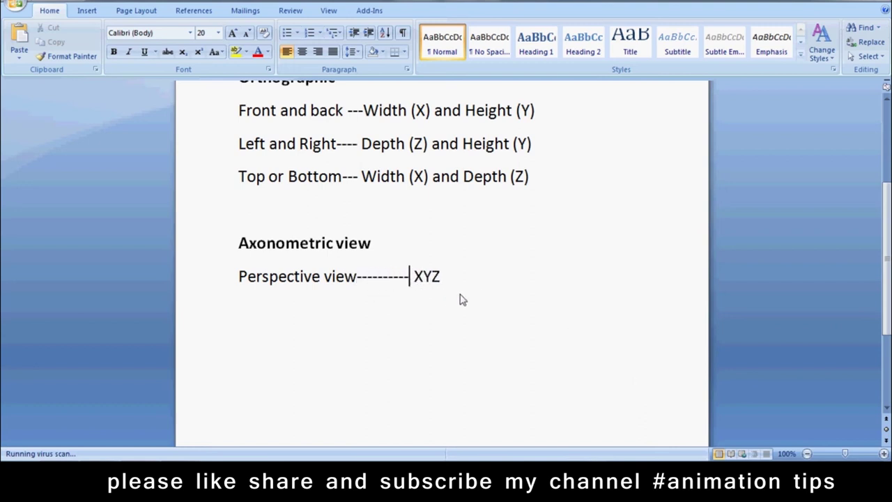
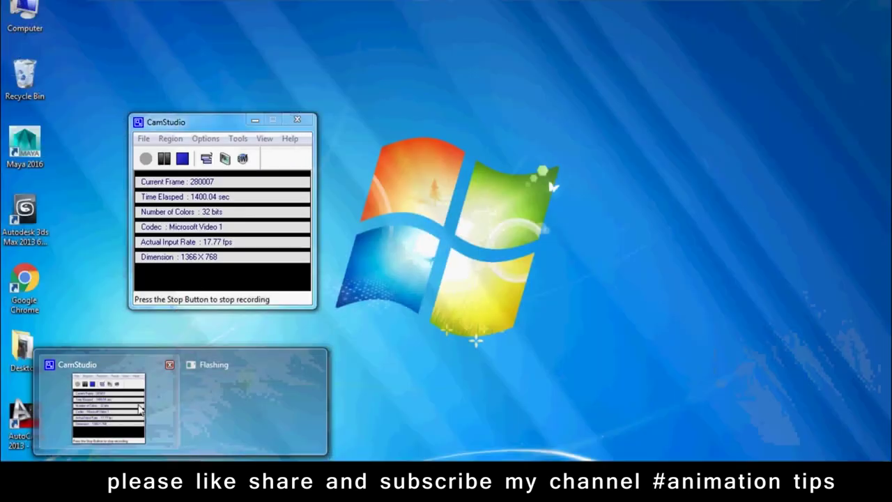
Step: Review the Word notes down to the Perspective view (XYZ) line, then switch to Maya
scroll(453, 324, "up", 3)
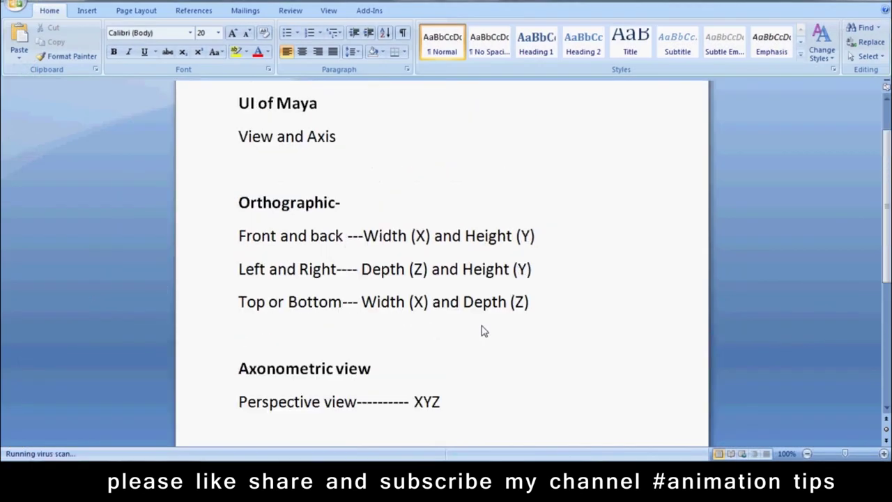
scroll(483, 331, "up", 2)
scroll(484, 331, "down", 2)
scroll(482, 330, "down", 8)
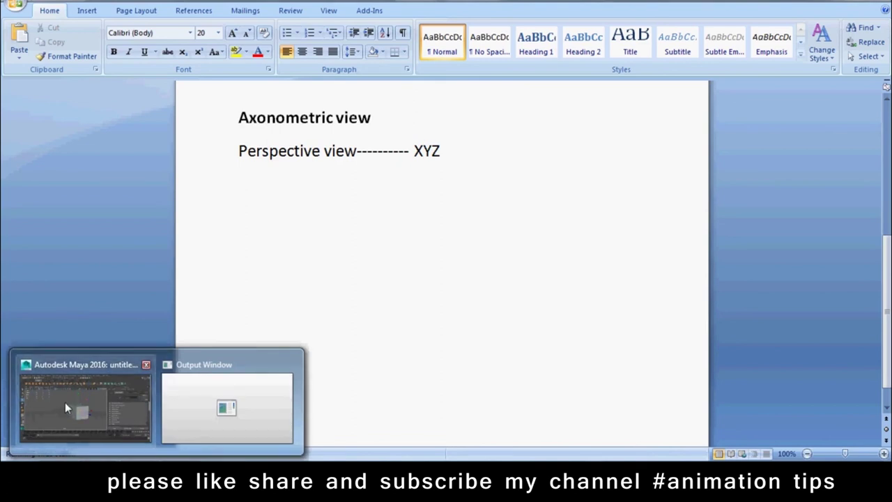
left_click(65, 402)
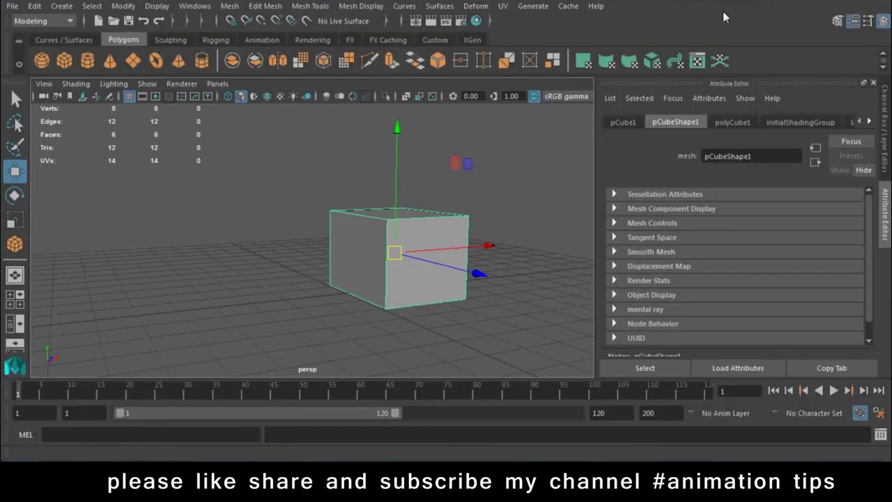
Step: Start a new scene, discarding the unsaved cube scene without saving
left_click(13, 5)
left_click(32, 29)
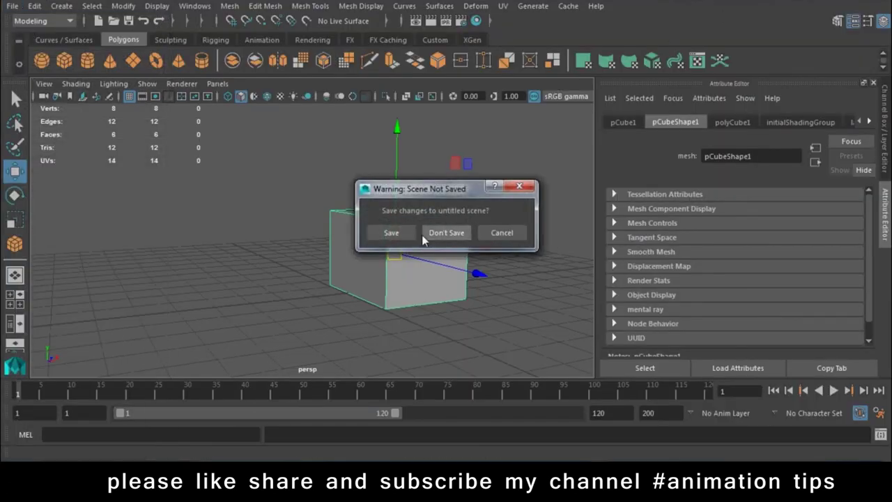
left_click(440, 232)
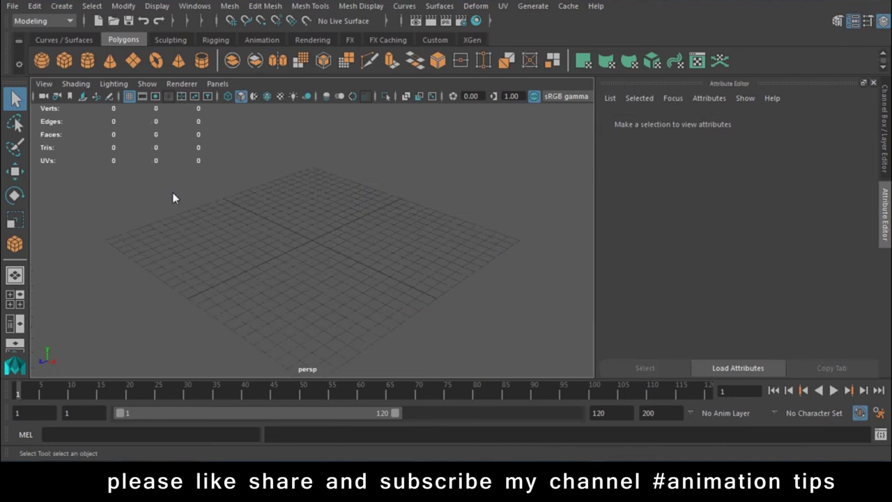
Step: Toggle between the four-view layout and single views, ending on a maximized perspective view
key("space")
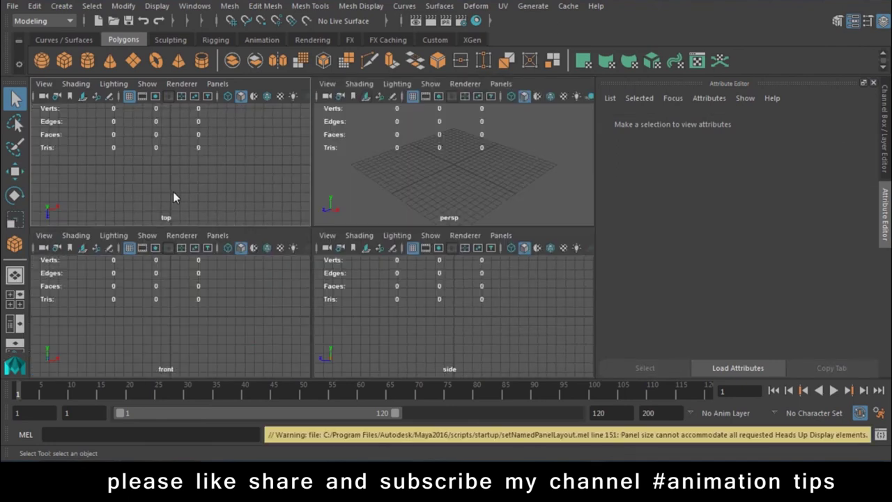
key("space")
key("space")
key("space")
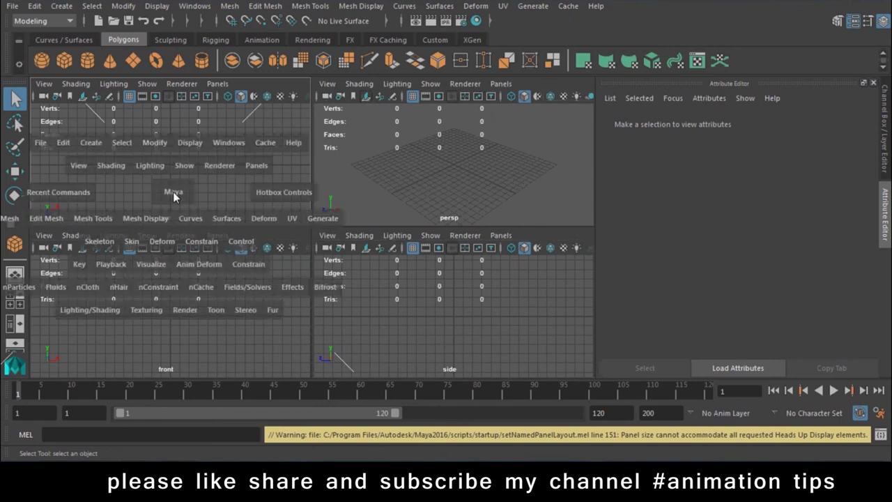
key("space")
key("space")
key("space")
key("space")
key("space")
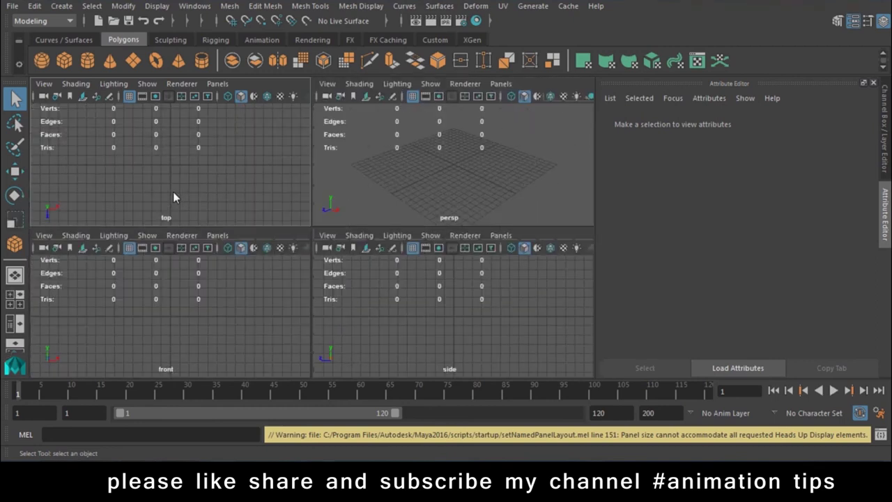
key("space")
key("space")
key("space")
key("space")
key("space")
key("space")
key("space")
key("space")
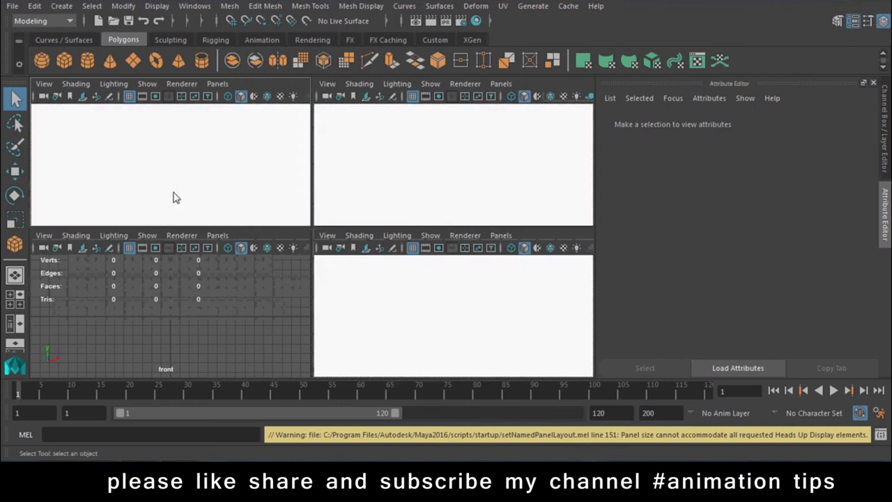
key("space")
key("space")
key("space")
key("space")
key("space")
key("space")
key("space")
key("space")
key("space")
key("space")
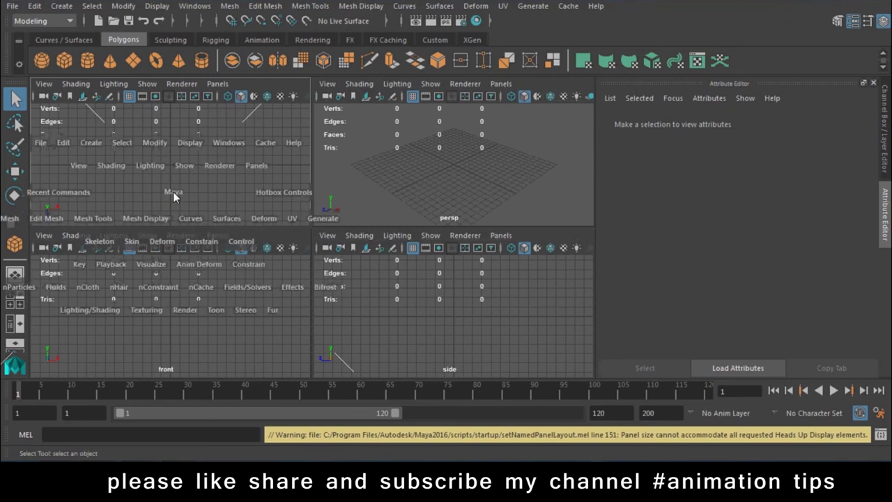
key("space")
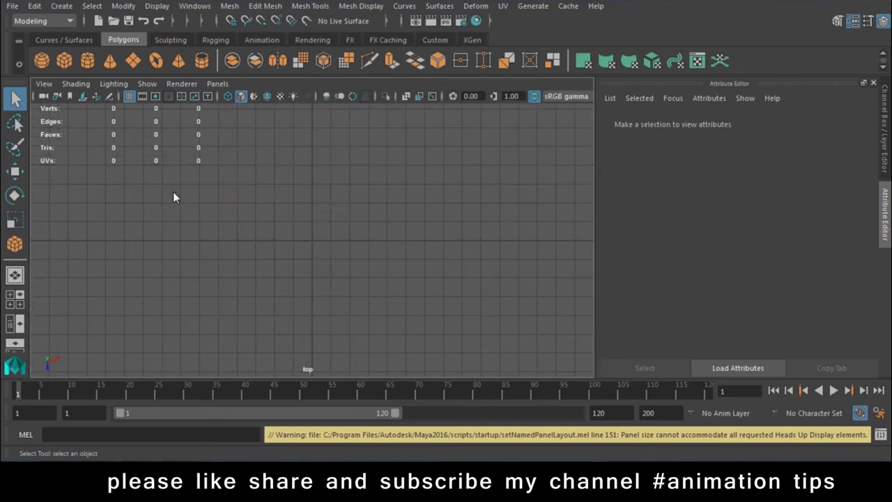
key("space")
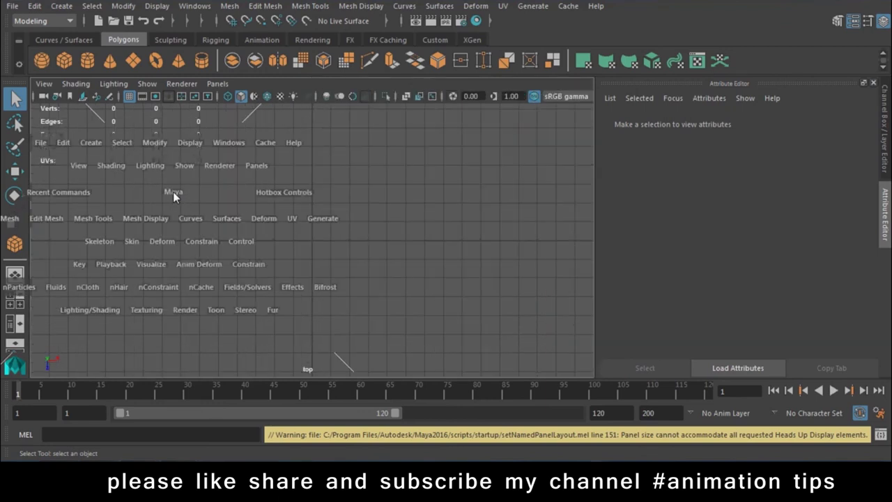
key("space")
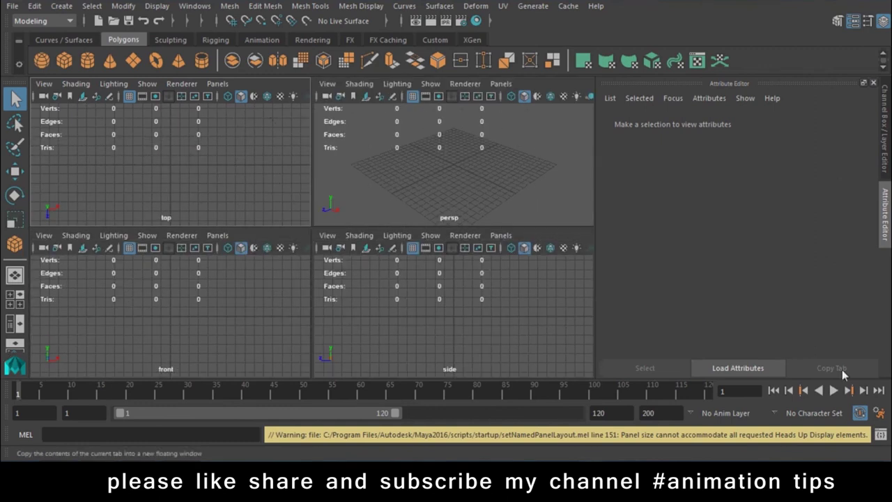
left_click(136, 415)
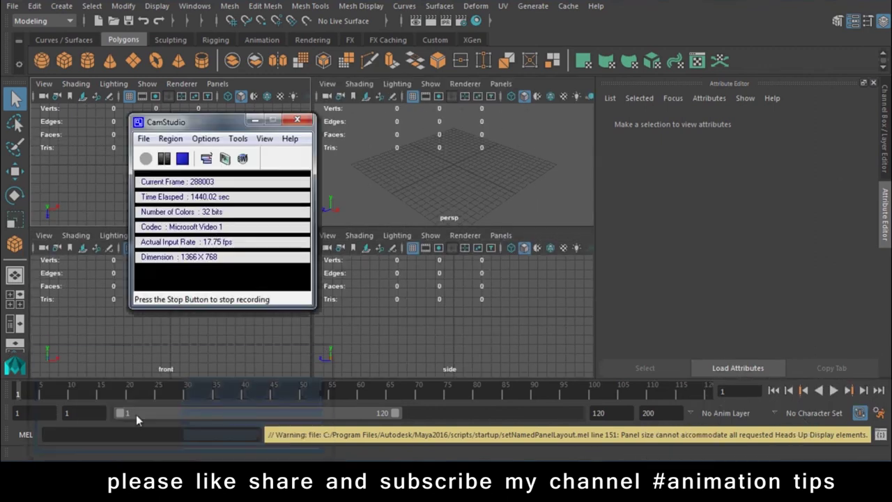
left_click(390, 150)
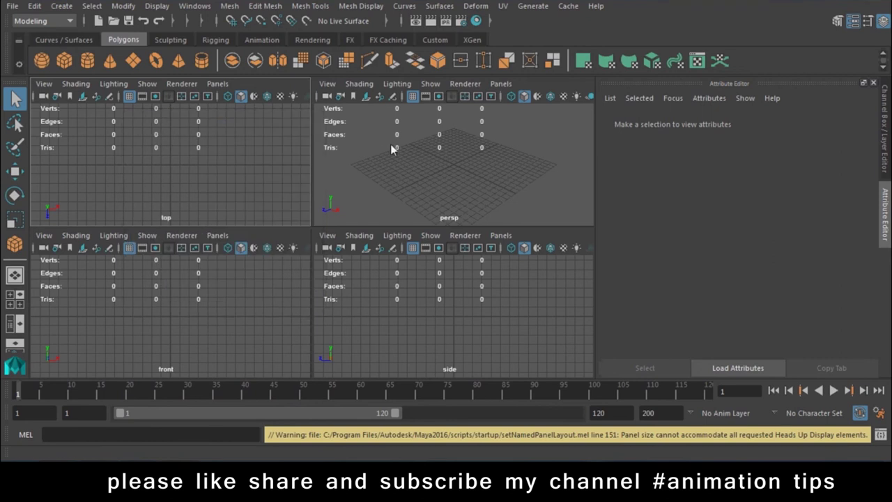
key("space")
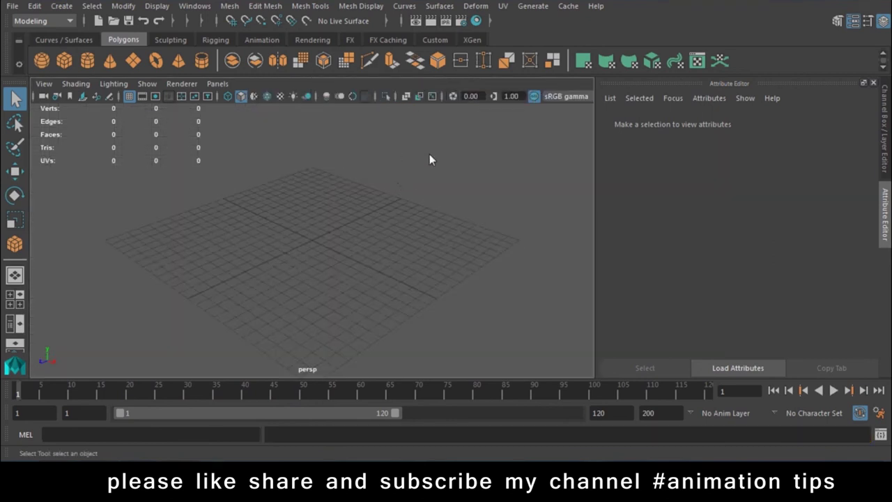
Step: Orbit and dolly the perspective camera around the empty grid, zooming close then back out
mouse_move(428, 227)
left_mouse_down("alt")
mouse_move(370, 252)
mouse_move(221, 244)
mouse_move(648, 259)
mouse_move(388, 280)
mouse_move(119, 218)
mouse_move(546, 241)
mouse_move(431, 257)
mouse_move(127, 230)
mouse_move(623, 249)
mouse_move(359, 257)
mouse_move(151, 236)
mouse_move(466, 243)
mouse_move(785, 271)
mouse_move(167, 211)
mouse_move(381, 245)
mouse_move(60, 253)
mouse_move(484, 235)
mouse_move(409, 245)
mouse_move(130, 235)
mouse_move(369, 281)
mouse_move(304, 285)
mouse_move(316, 265)
left_mouse_up("alt")
mouse_move(279, 257)
left_mouse_down("alt")
mouse_move(369, 265)
mouse_move(264, 274)
mouse_move(294, 262)
mouse_move(411, 255)
mouse_move(527, 261)
mouse_move(249, 277)
mouse_move(390, 262)
mouse_move(284, 284)
mouse_move(416, 283)
mouse_move(342, 279)
mouse_move(376, 288)
mouse_move(267, 293)
mouse_move(384, 295)
mouse_move(364, 298)
left_mouse_up("alt")
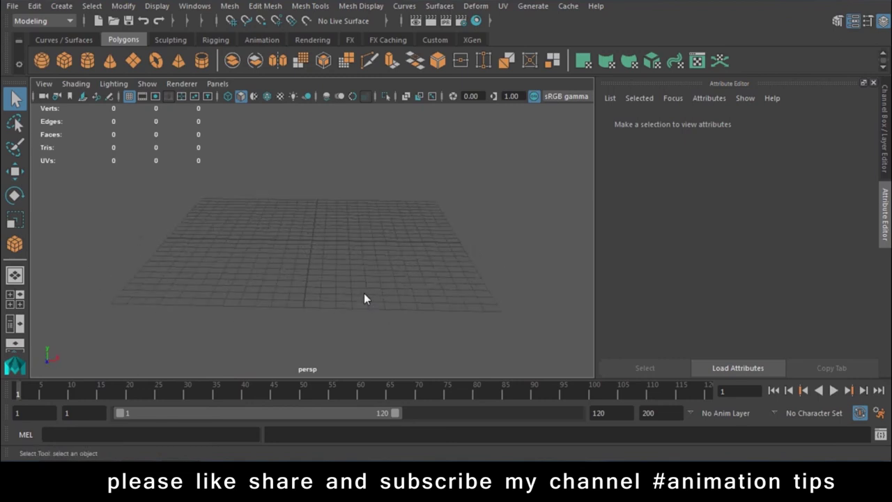
mouse_move(292, 278)
right_mouse_down("alt")
mouse_move(392, 292)
mouse_move(541, 295)
mouse_move(395, 268)
mouse_move(231, 281)
mouse_move(561, 277)
mouse_move(540, 267)
mouse_move(602, 264)
mouse_move(200, 255)
mouse_move(297, 228)
right_mouse_up("alt")
mouse_move(238, 246)
right_mouse_down("alt")
mouse_move(495, 244)
mouse_move(382, 259)
mouse_move(473, 265)
mouse_move(312, 284)
mouse_move(346, 289)
right_mouse_up("alt")
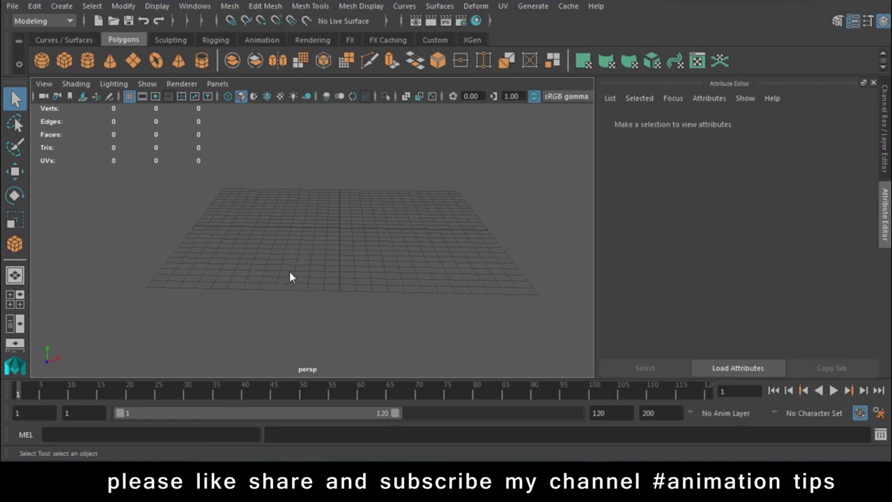
mouse_move(289, 271)
right_mouse_down("alt")
mouse_move(531, 270)
mouse_move(588, 283)
mouse_move(439, 257)
mouse_move(212, 259)
mouse_move(231, 268)
mouse_move(453, 273)
mouse_move(381, 270)
mouse_move(446, 281)
mouse_move(205, 163)
mouse_move(508, 348)
mouse_move(134, 179)
mouse_move(305, 249)
mouse_move(269, 235)
mouse_move(308, 241)
mouse_move(363, 223)
mouse_move(352, 198)
right_mouse_up("alt")
mouse_move(758, 302)
right_mouse_down("alt")
mouse_move(162, 155)
mouse_move(768, 355)
mouse_move(468, 298)
mouse_move(247, 230)
mouse_move(261, 226)
right_mouse_up("alt")
mouse_move(261, 227)
left_mouse_down("alt")
mouse_move(380, 264)
mouse_move(326, 258)
mouse_move(311, 243)
left_mouse_up("alt")
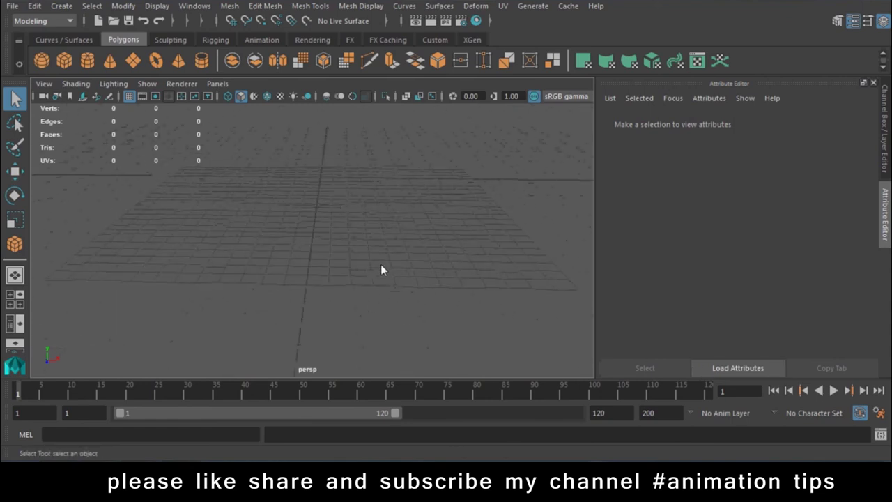
Step: Zoom the perspective view in and out repeatedly over the empty grid
scroll(312, 243, "down", 3)
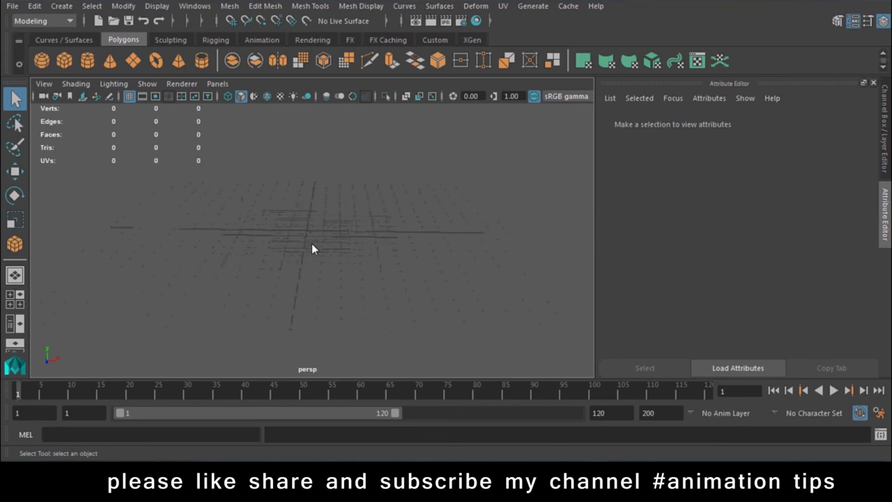
scroll(312, 243, "up", 1)
scroll(317, 236, "up", 3)
scroll(322, 230, "down", 4)
scroll(322, 230, "up", 2)
scroll(321, 230, "up", 2)
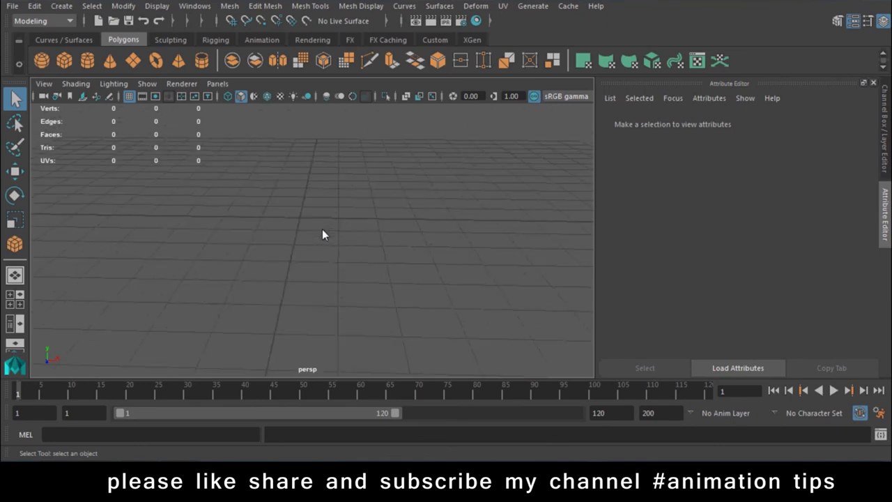
scroll(323, 229, "down", 2)
scroll(323, 230, "down", 2)
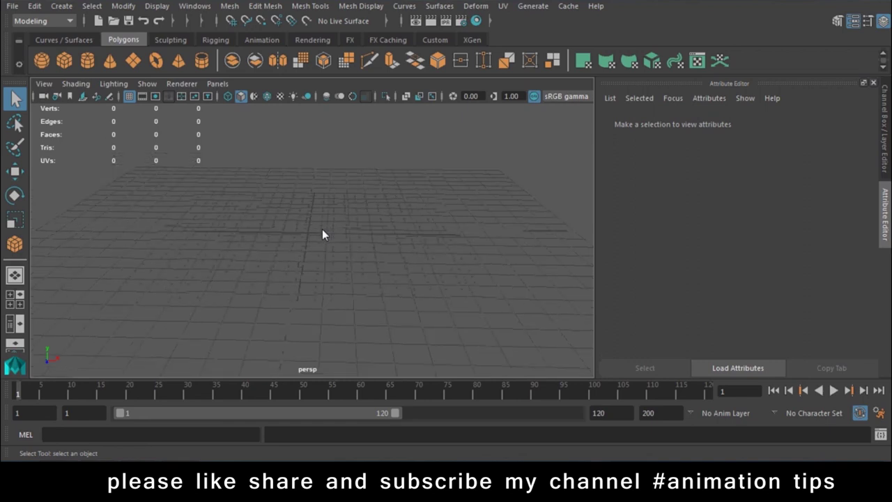
scroll(322, 229, "down", 1)
scroll(322, 230, "down", 3)
scroll(322, 230, "up", 2)
scroll(322, 230, "up", 3)
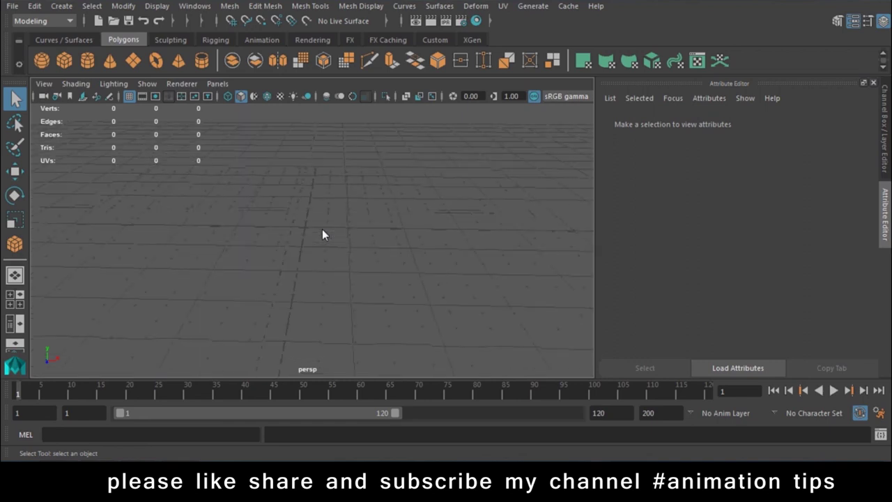
scroll(322, 230, "down", 5)
scroll(322, 230, "down", 1)
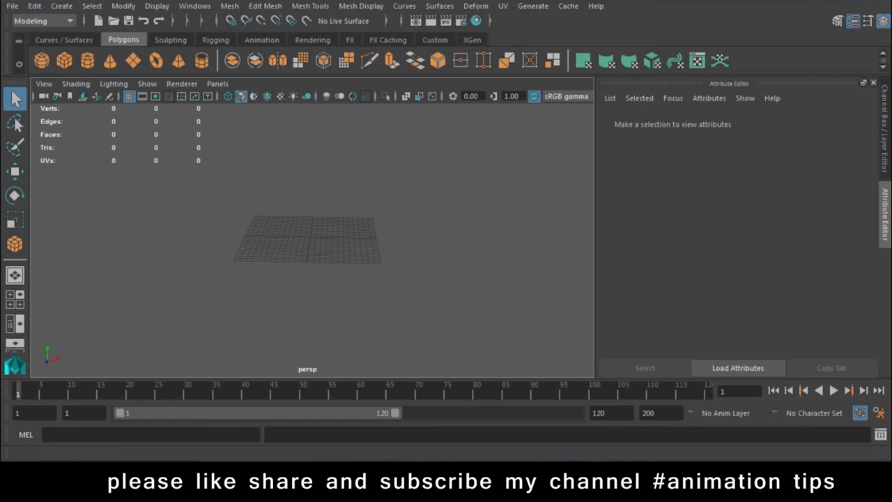
Step: Tumble and reposition the camera around the grid, pulling it far back
right_click_drag(414, 205, 744, 328, "alt")
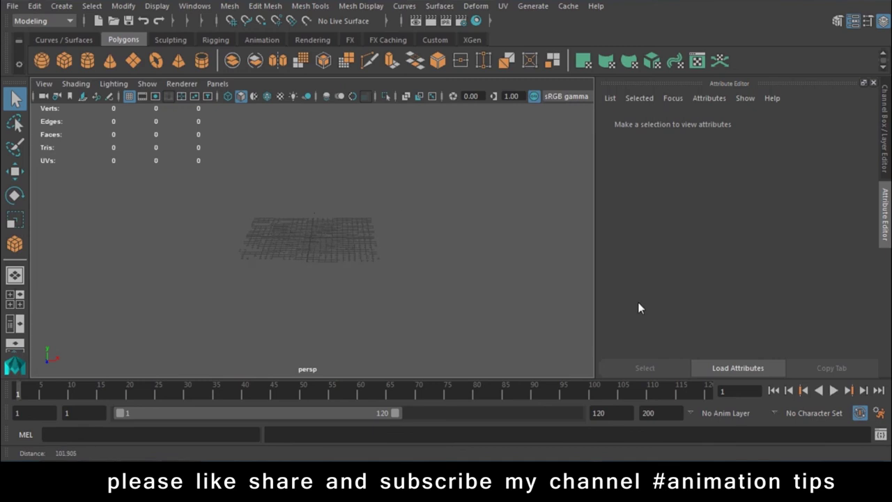
left_click_drag(488, 226, 405, 189, "alt")
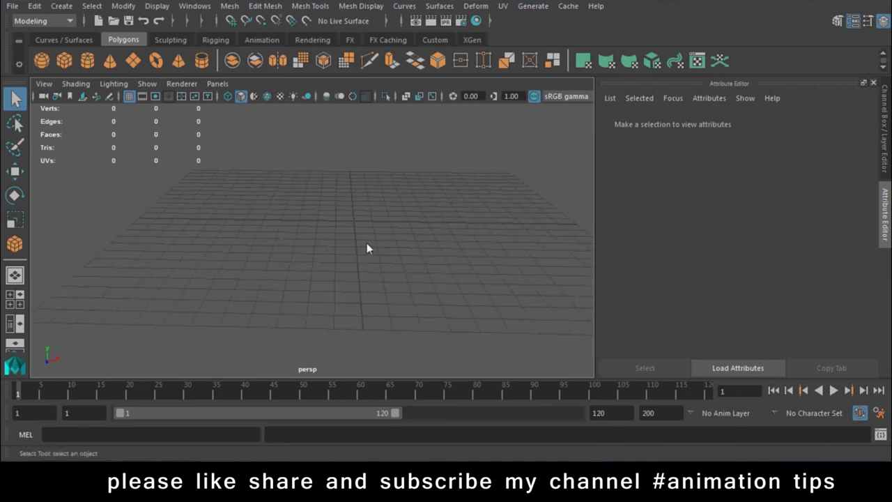
left_click_drag(144, 254, 378, 167, "alt")
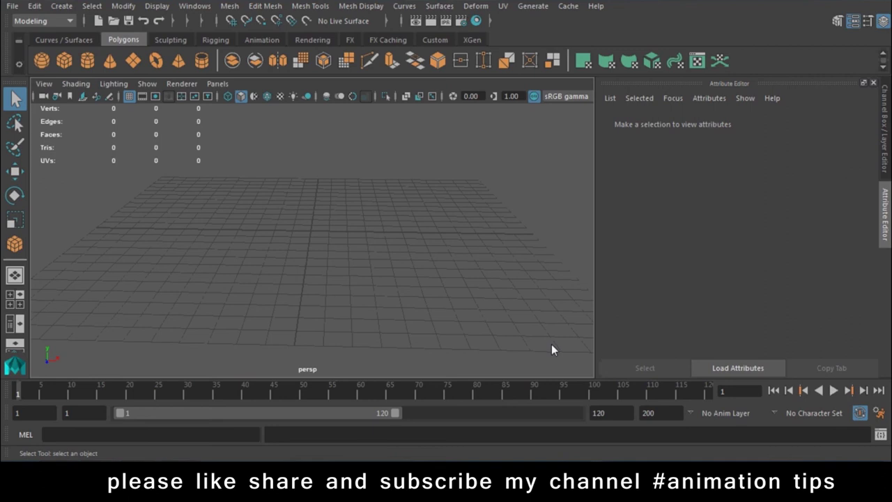
mouse_move(387, 273)
right_mouse_down("alt")
mouse_move(384, 337)
mouse_move(342, 223)
right_mouse_up("alt")
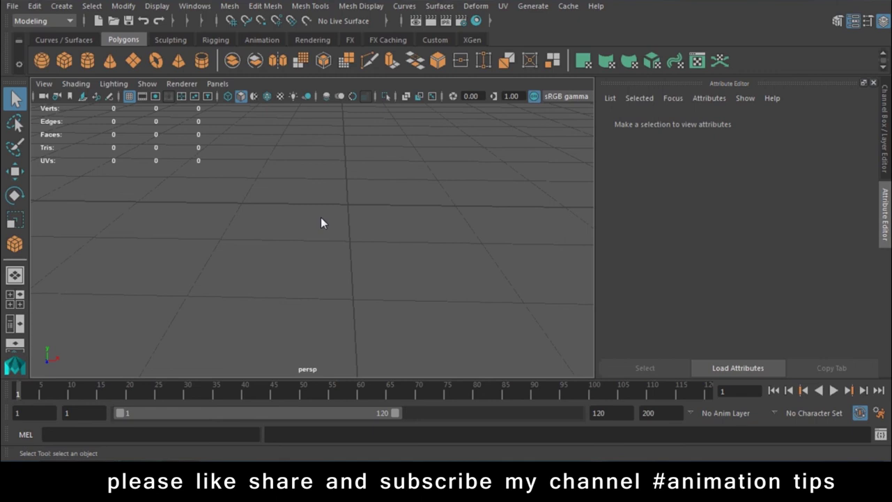
mouse_move(408, 191)
left_mouse_down()
mouse_move(317, 233)
mouse_move(292, 196)
mouse_move(370, 249)
left_mouse_up()
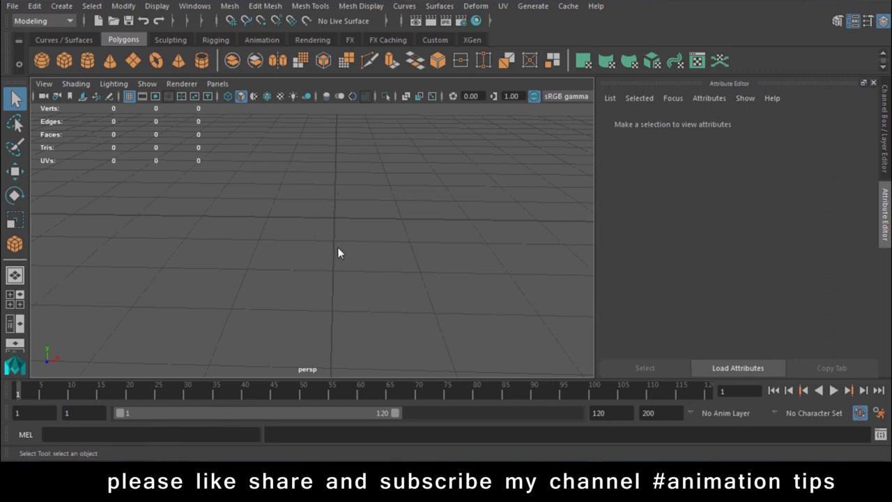
right_click_drag(441, 250, 81, 108, "alt")
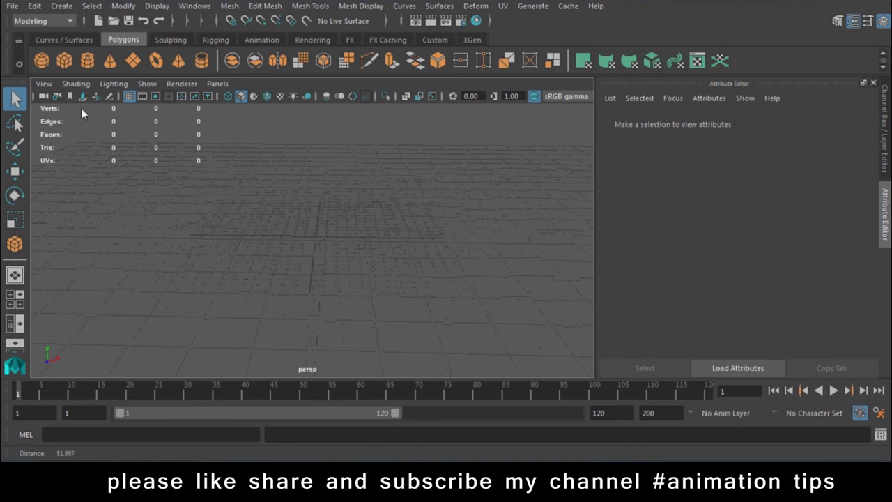
scroll(223, 216, "up", 3)
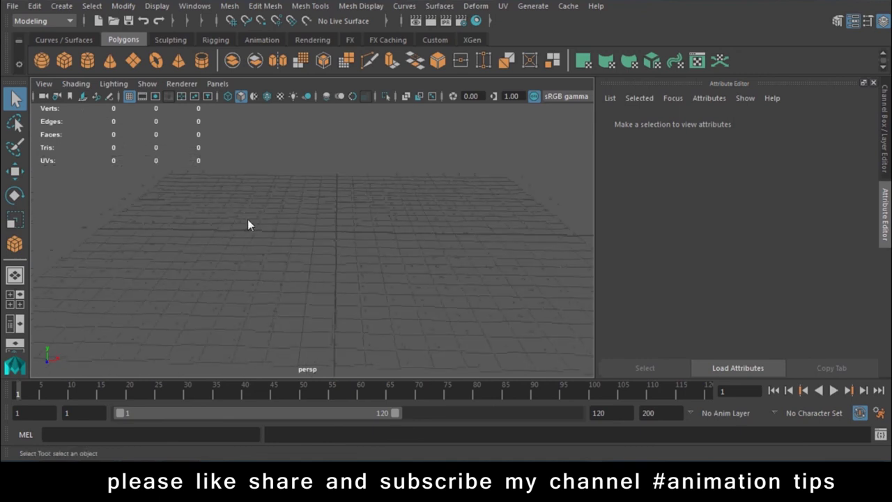
left_click_drag(376, 271, 316, 240, "alt")
scroll(315, 241, "down", 2)
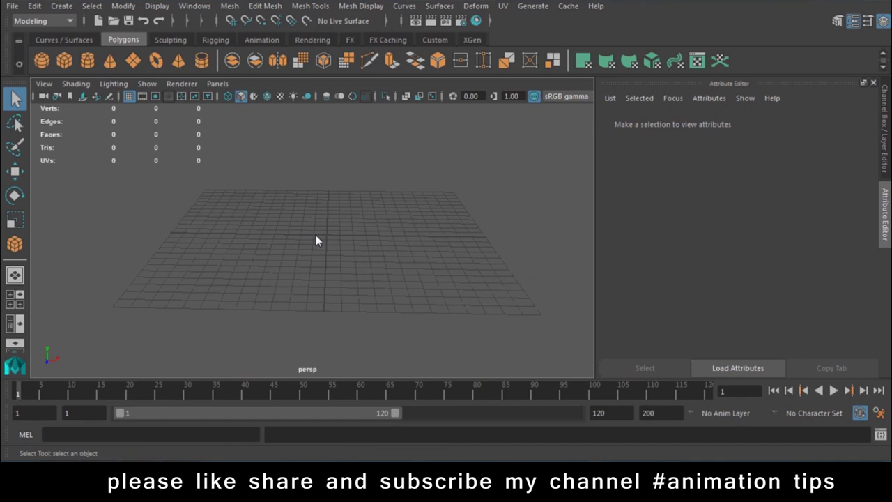
Step: Check the Edit menu and Word notes, return to Maya and switch menus to Rigging
left_click(31, 7)
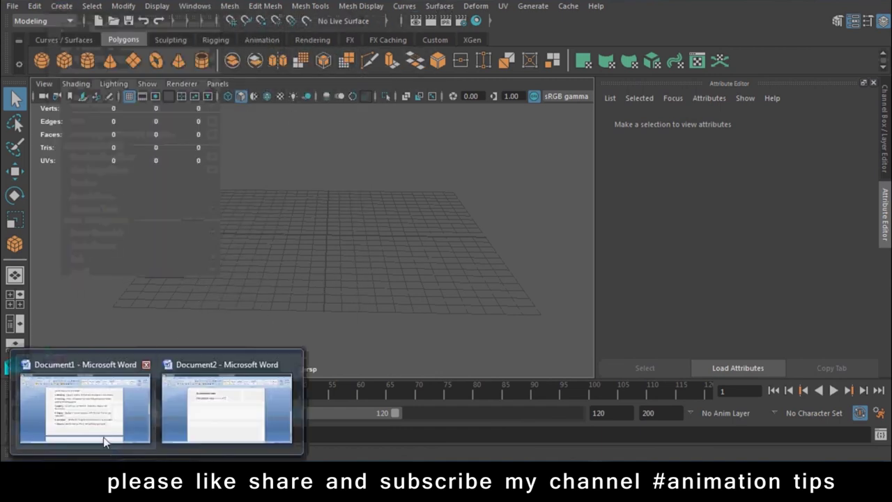
left_click(105, 441)
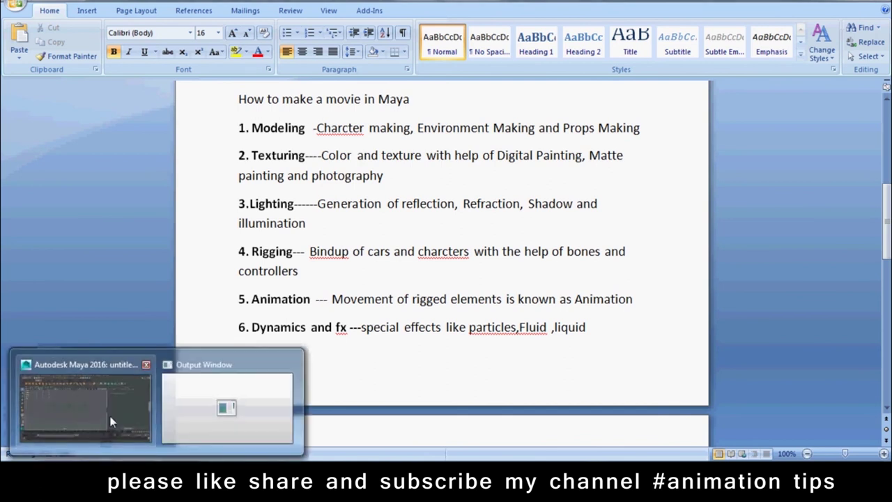
left_click(77, 394)
left_click(44, 20)
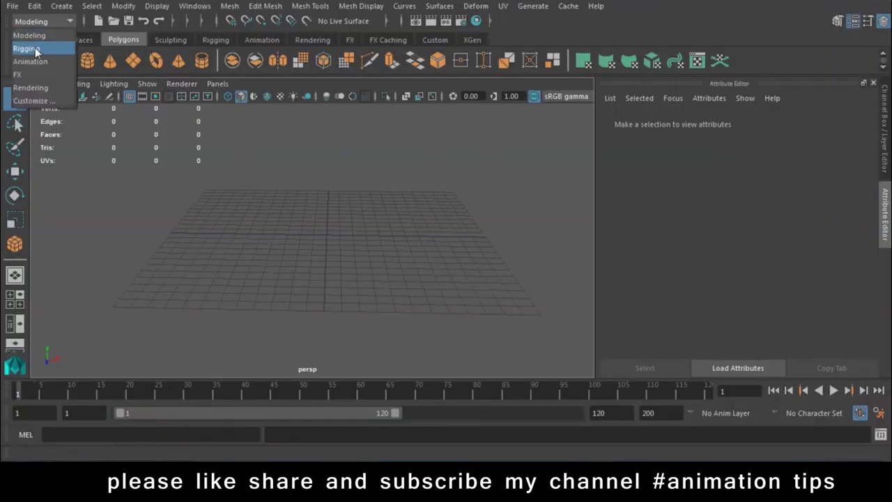
left_click(35, 48)
left_click(37, 25)
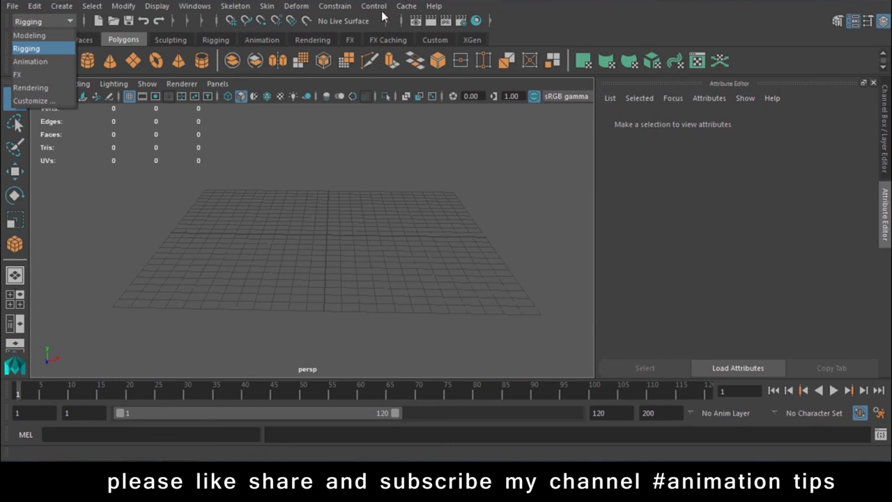
left_click(26, 63)
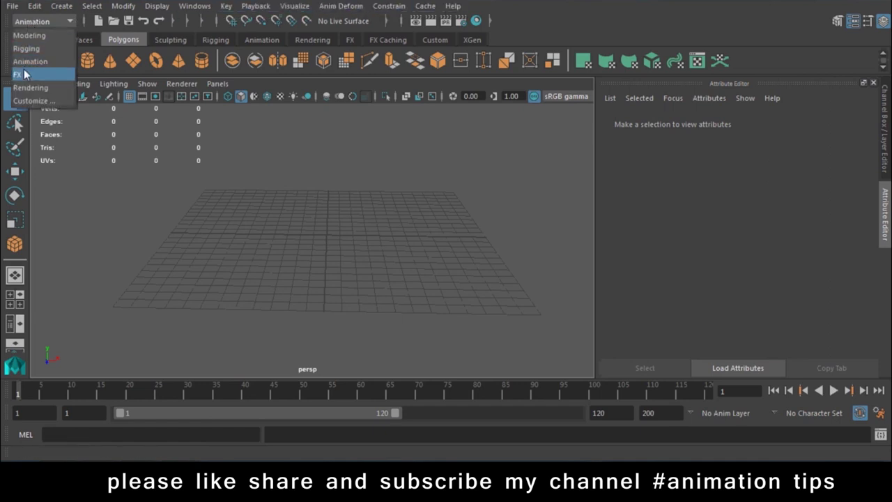
left_click(21, 73)
left_click(61, 19)
left_click(31, 87)
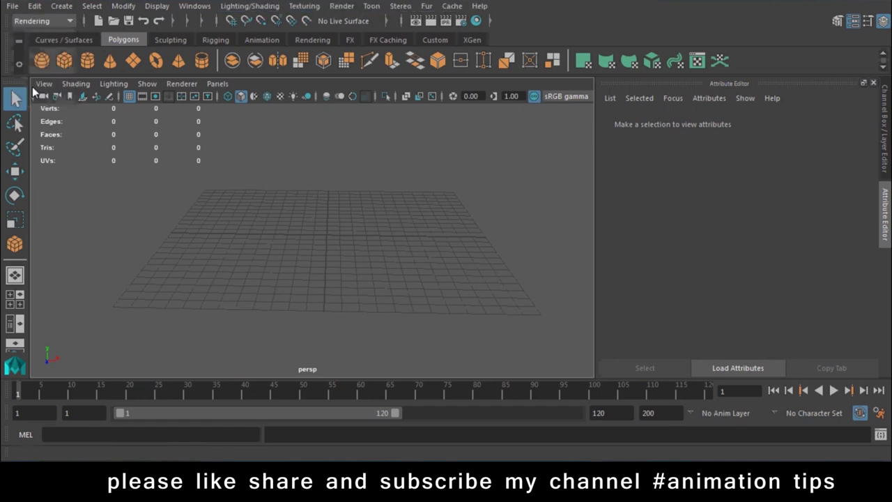
left_click(50, 20)
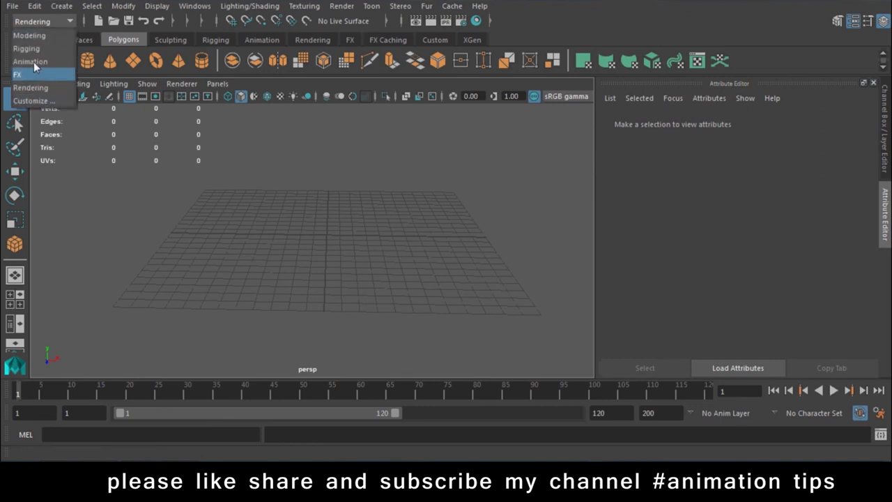
left_click(42, 36)
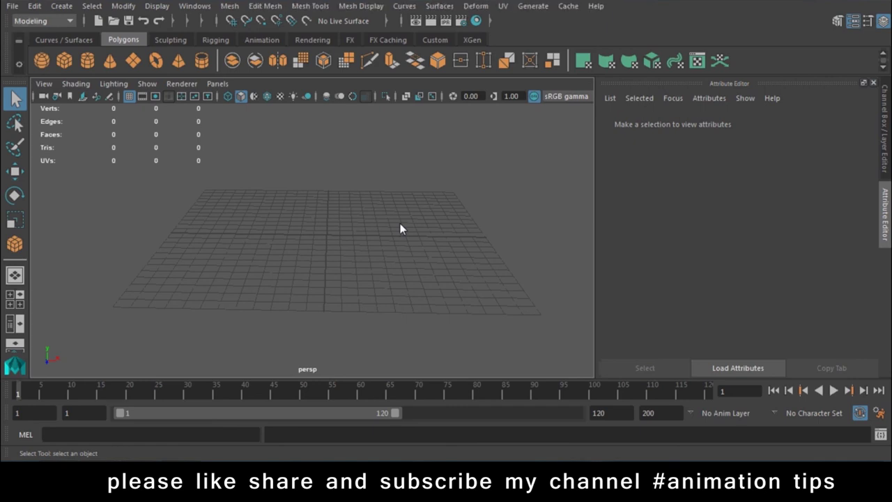
key("F3")
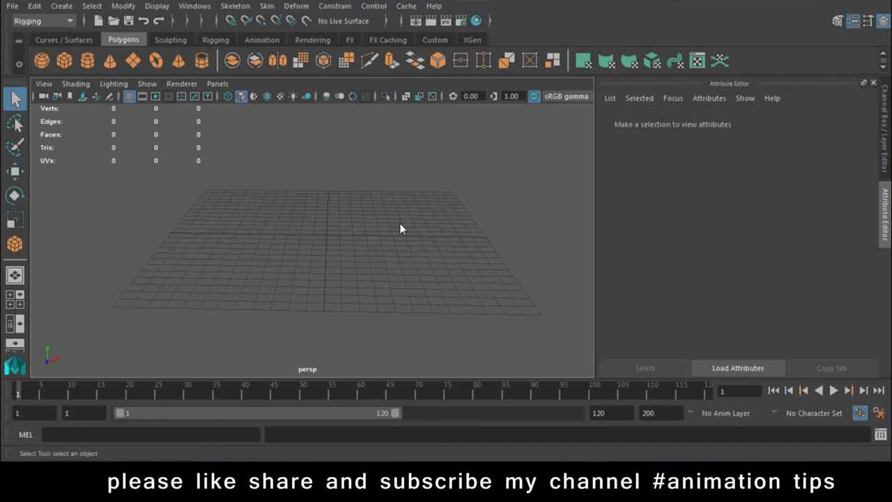
key("F4")
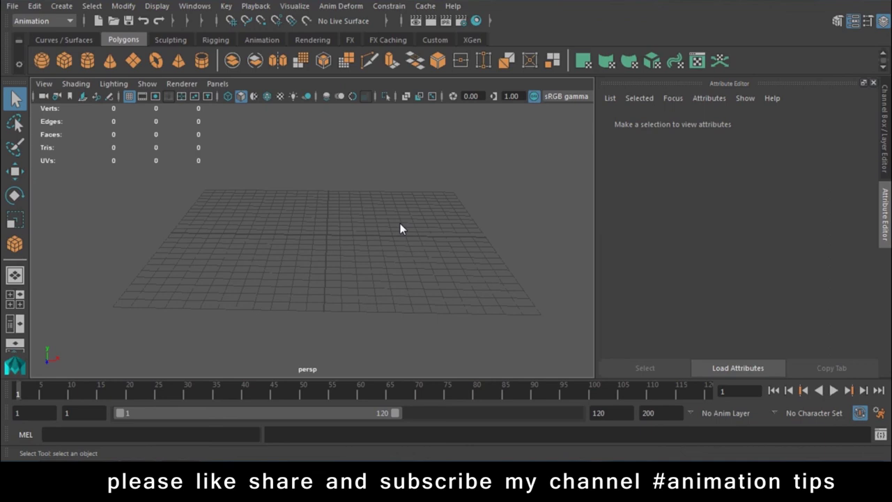
key("F5")
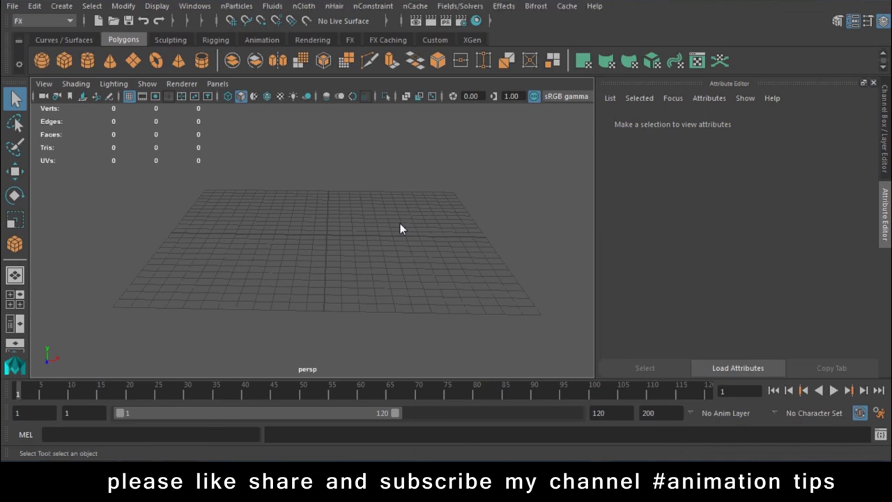
key("F6")
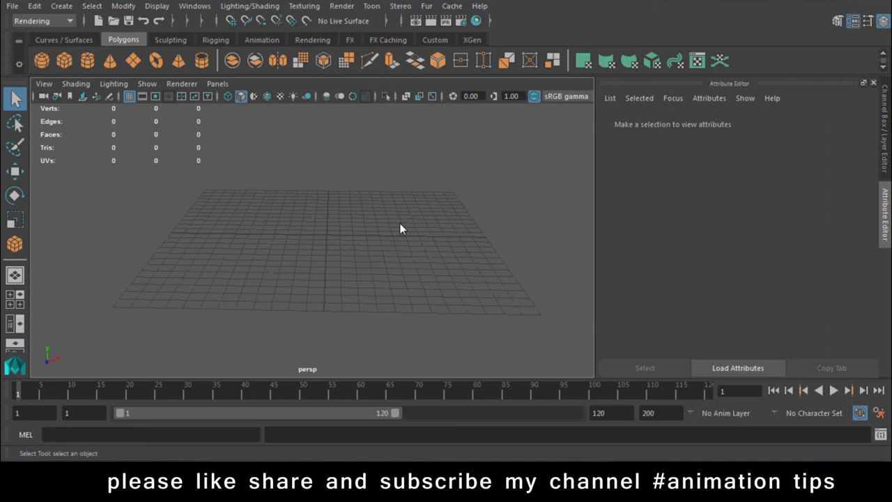
key("F5")
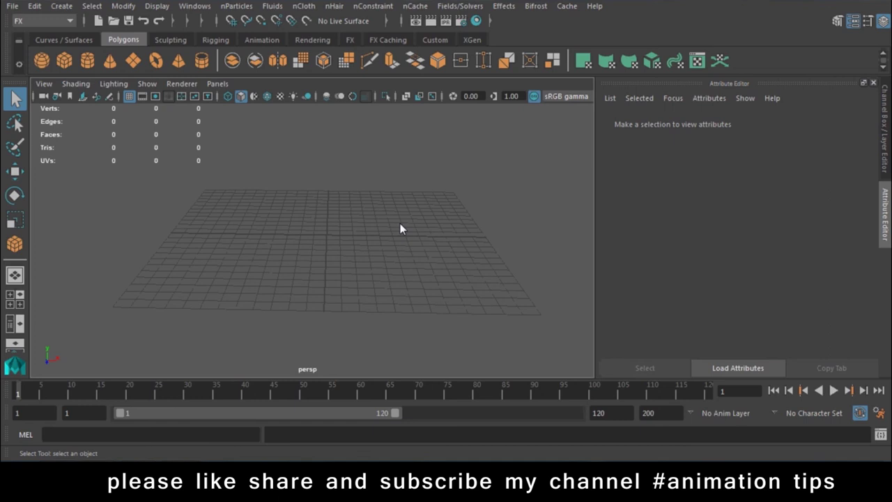
key("F6")
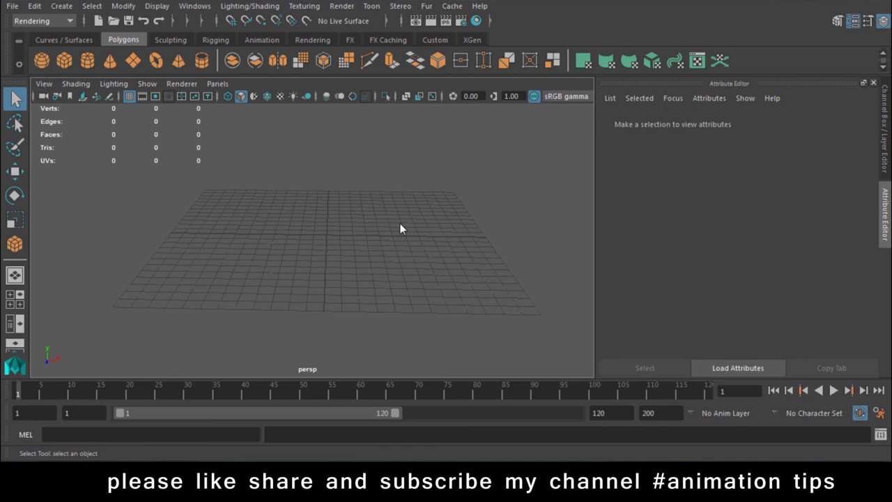
key("F8")
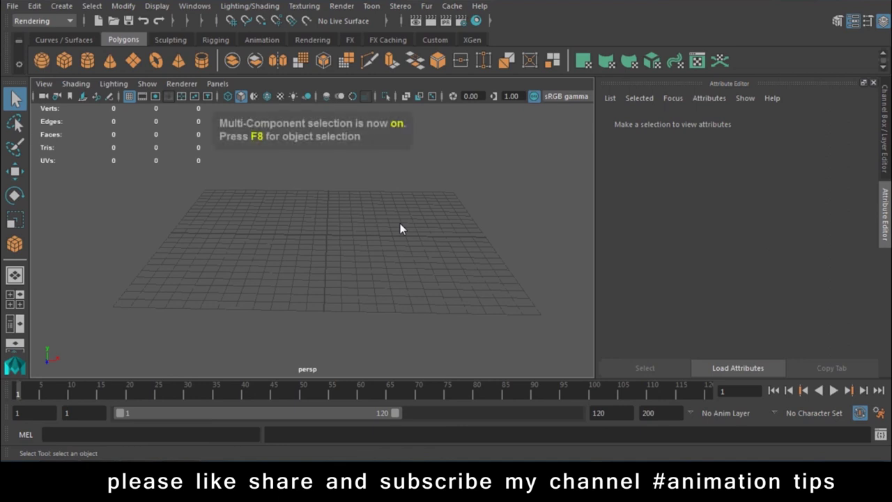
left_click(31, 20)
left_click(29, 35)
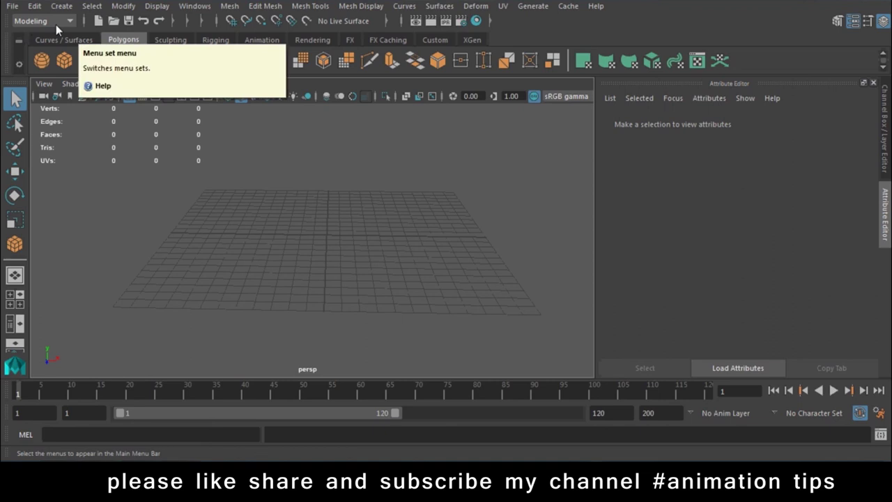
scroll(240, 202, "down", 2)
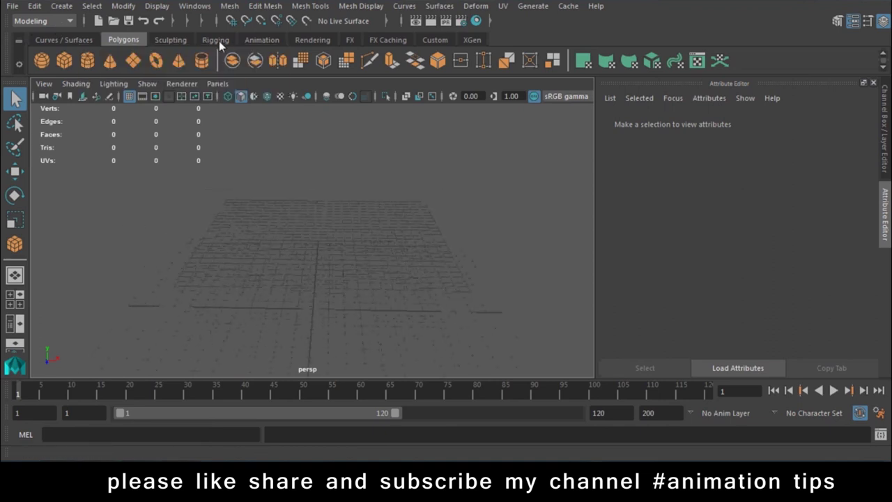
Step: Browse the shelf tabs: Rigging, Sculpting, Curves/Surfaces, Polygons, Rendering, Animation and Custom
left_click(215, 40)
left_click(170, 40)
left_click(89, 40)
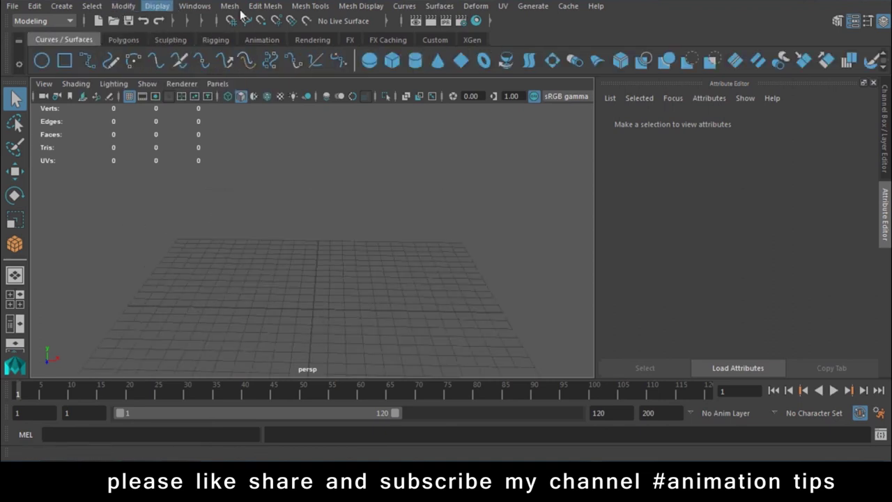
left_click(136, 40)
left_click(170, 40)
left_click(216, 40)
left_click(312, 39)
left_click(262, 40)
left_click(170, 39)
left_click(262, 39)
left_click(435, 40)
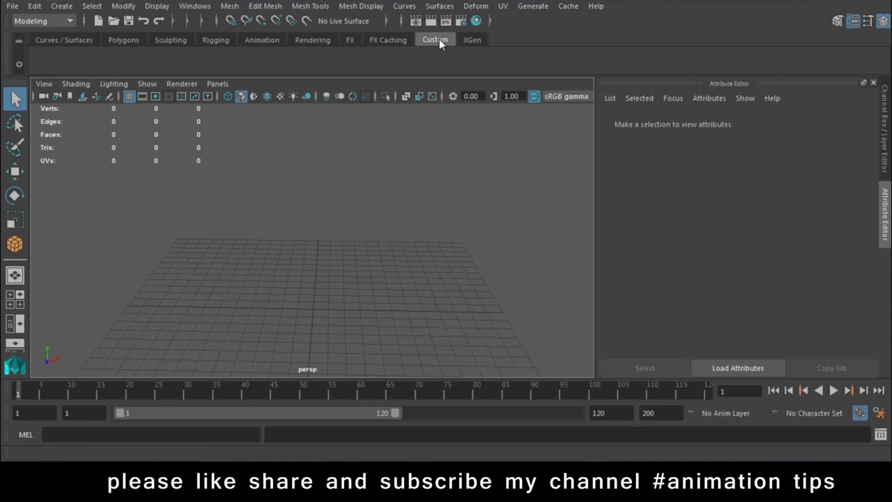
left_click(60, 40)
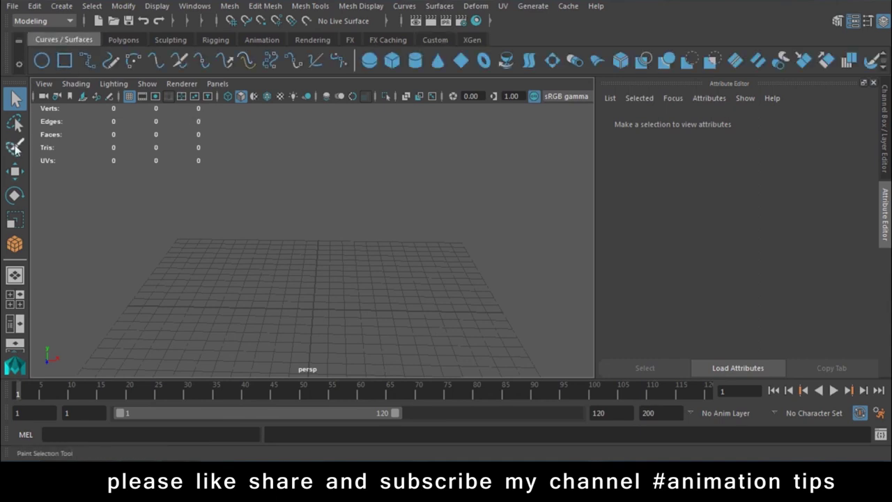
Step: Return to the Polygons shelf and activate the interactive Polygon Cube tool
scroll(280, 267, "down", 2)
left_click(123, 40)
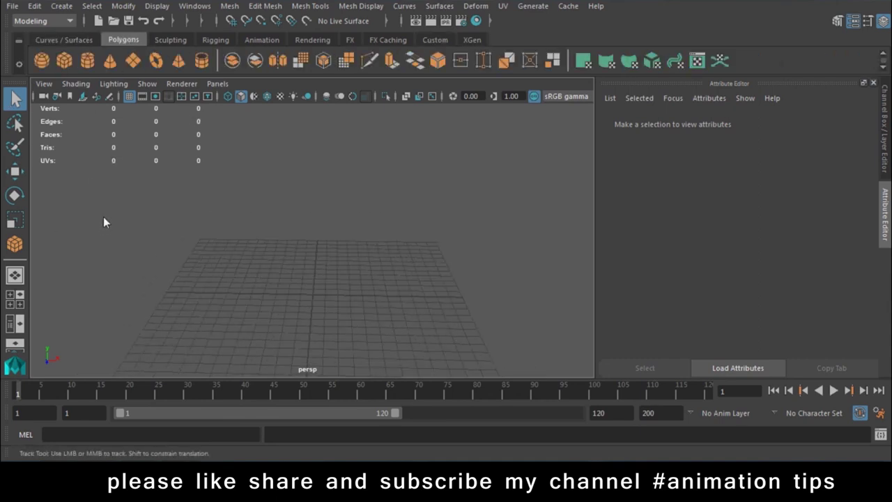
left_click(64, 60)
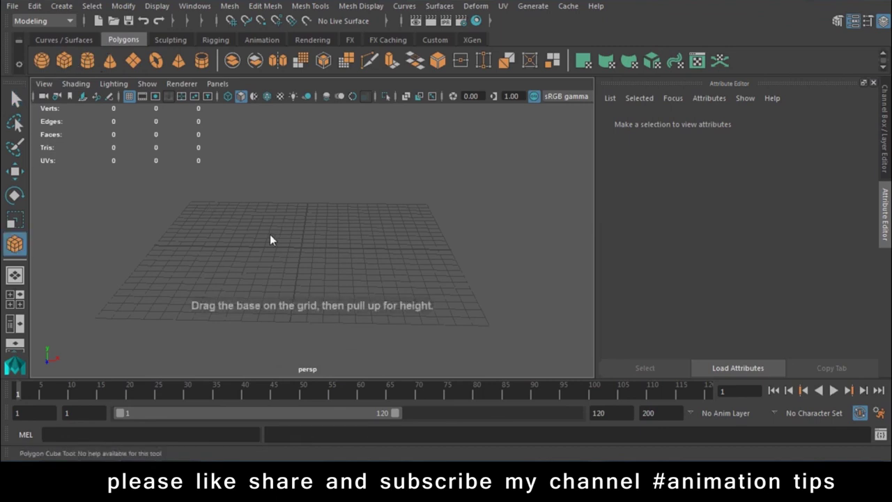
left_click_drag(271, 240, 338, 272)
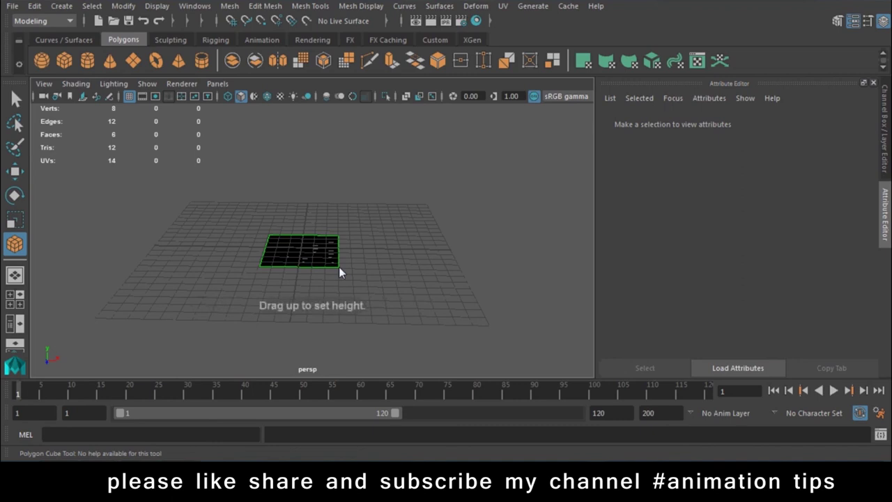
left_click_drag(339, 267, 337, 167)
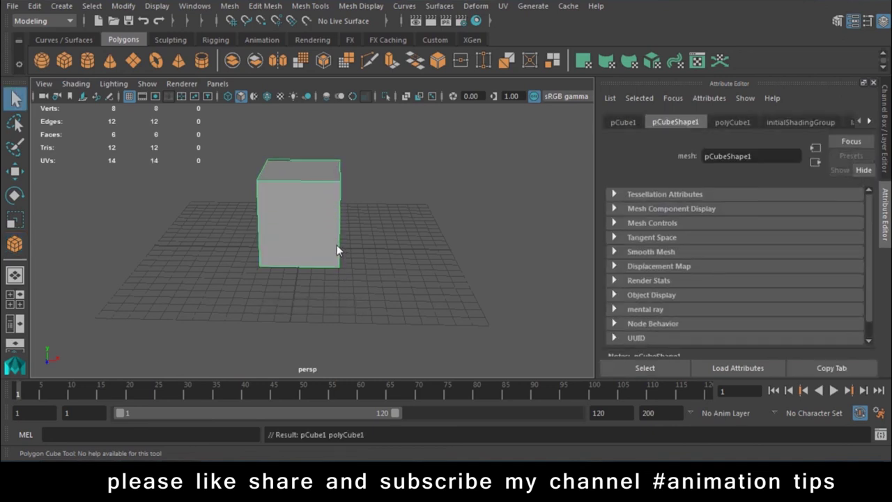
key("w")
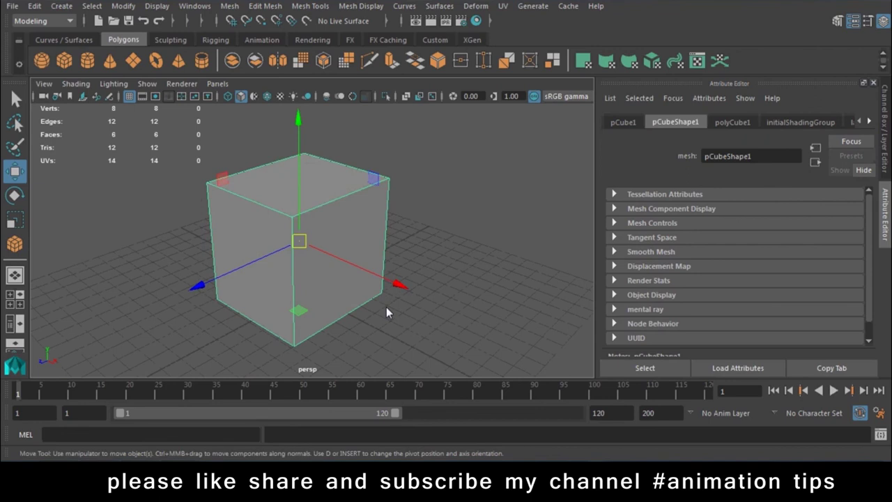
key("Delete")
Step: Draw a larger polygon cube near the grid centre and orbit around it
left_click(63, 61)
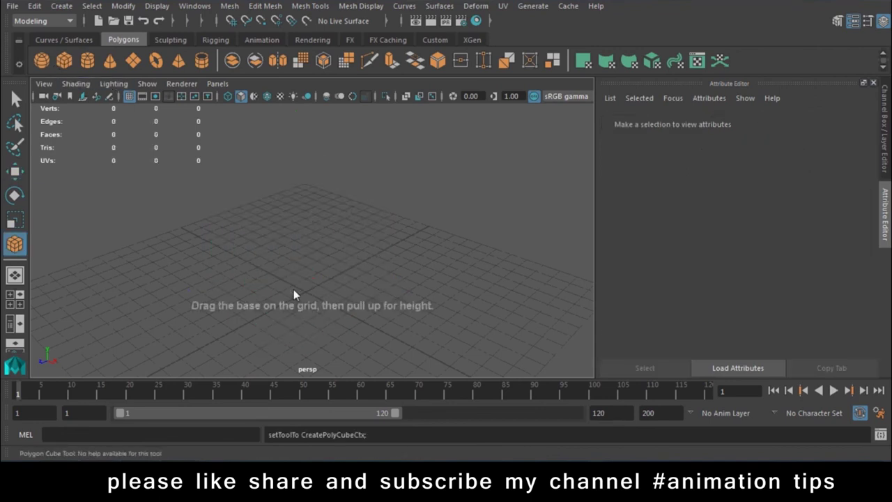
left_click_drag(302, 251, 285, 360)
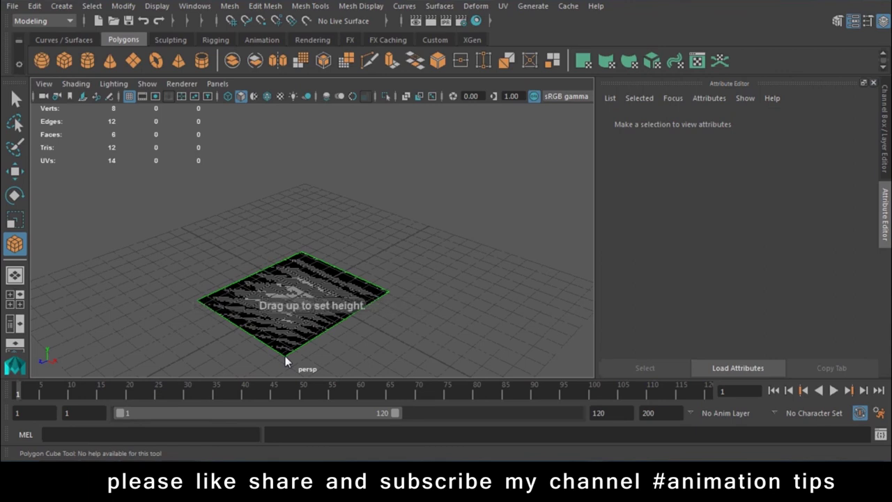
left_click_drag(285, 361, 293, 179)
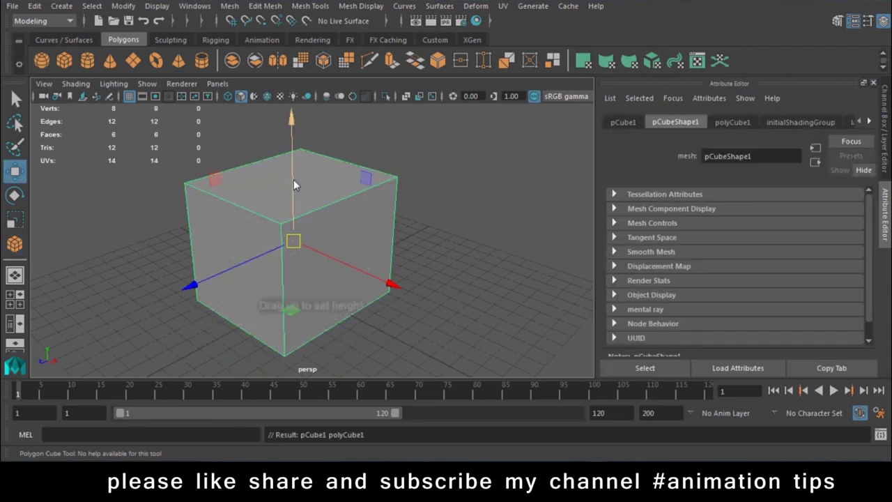
mouse_move(232, 289)
left_mouse_down("alt")
mouse_move(473, 205)
mouse_move(421, 307)
mouse_move(415, 286)
mouse_move(447, 278)
left_mouse_up("alt")
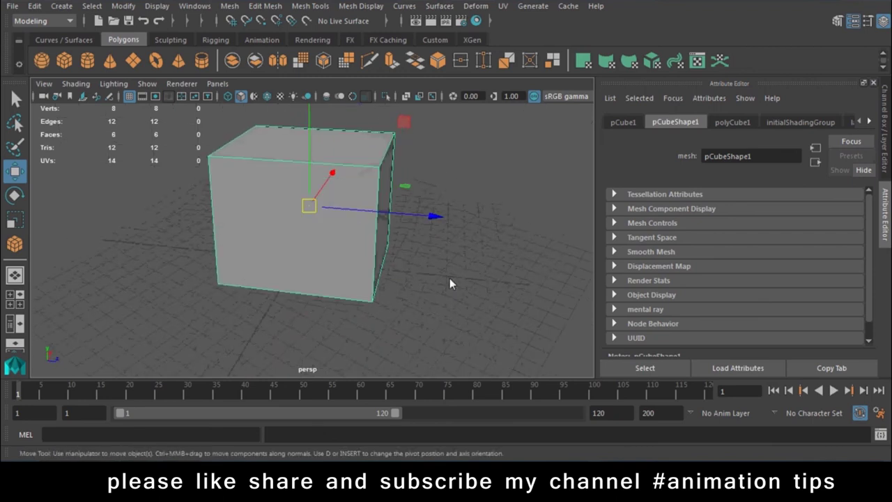
middle_click_drag(450, 278, 399, 273, "alt")
mouse_move(400, 273)
left_mouse_down("alt")
mouse_move(362, 270)
mouse_move(317, 239)
mouse_move(333, 236)
mouse_move(273, 296)
mouse_move(283, 256)
mouse_move(266, 258)
left_mouse_up("alt")
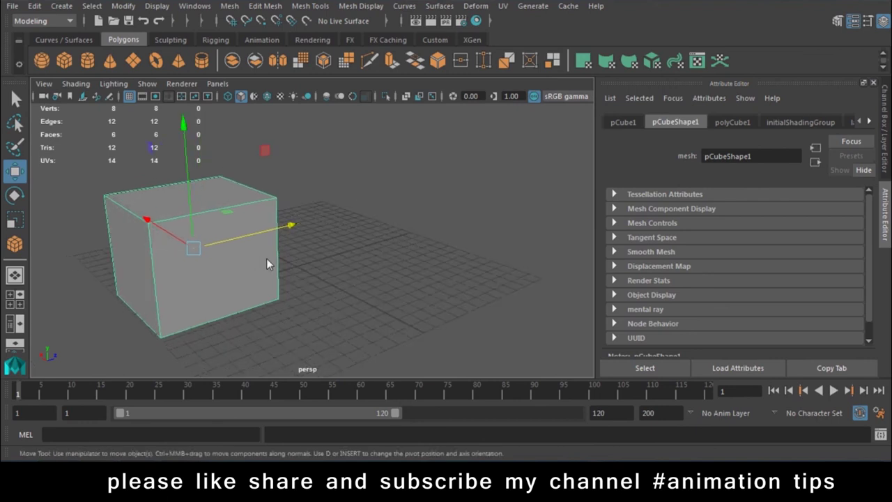
Step: Duplicate the cube, offset the copy along X, and repeat with Shift+D into a row
key("ctrl+d")
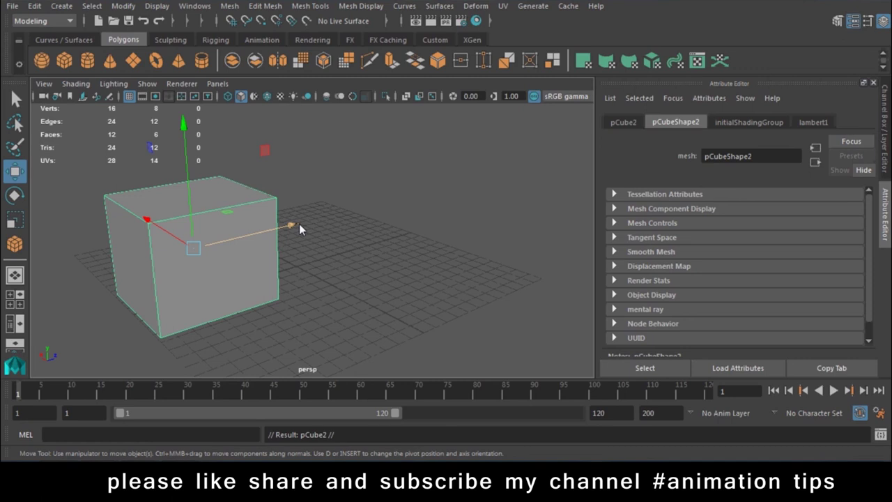
scroll(299, 224, "up", 2)
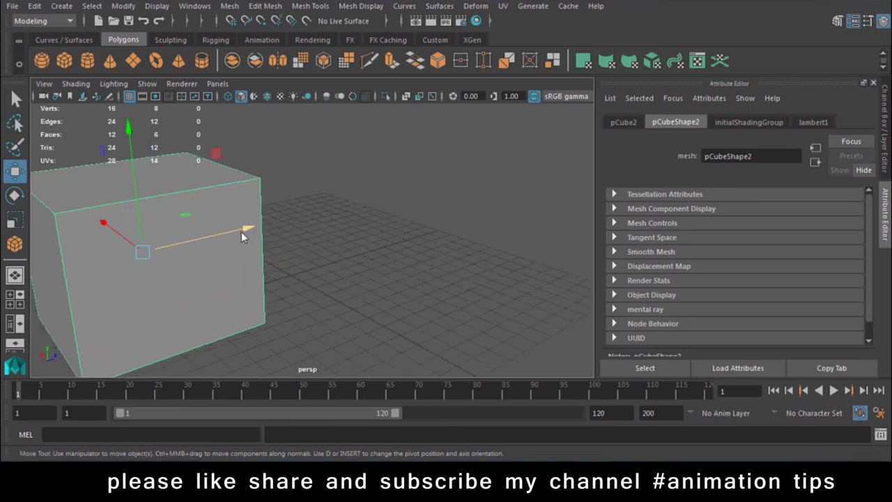
mouse_move(241, 232)
left_mouse_down()
mouse_move(454, 187)
mouse_move(472, 200)
left_mouse_up()
scroll(449, 195, "down", 3)
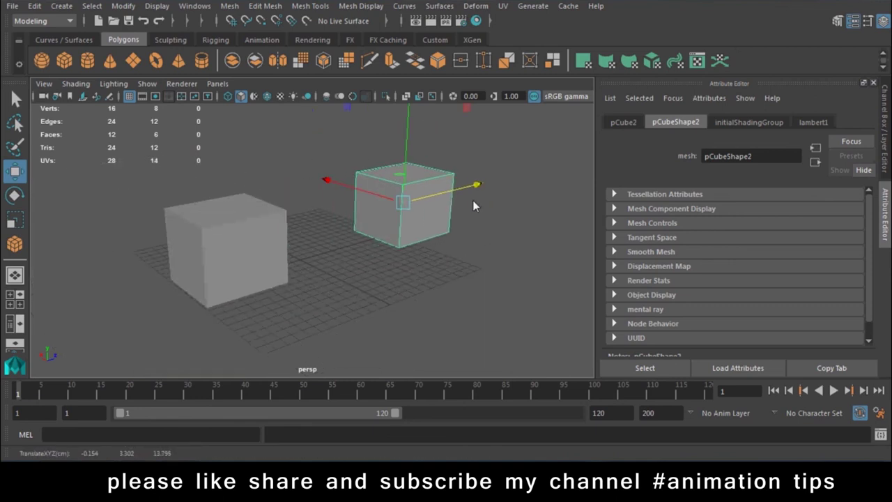
key("shift+d")
key("shift+d")
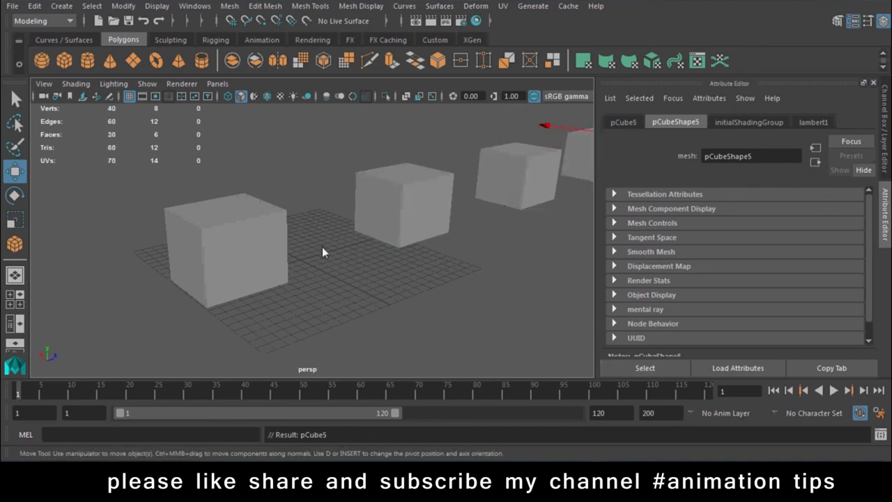
scroll(373, 273, "down", 3)
key("shift+d")
key("shift+d")
key("shift+d")
key("shift+d")
key("shift+d")
key("shift+d")
key("shift+d")
key("shift+d")
key("shift+d")
key("shift+d")
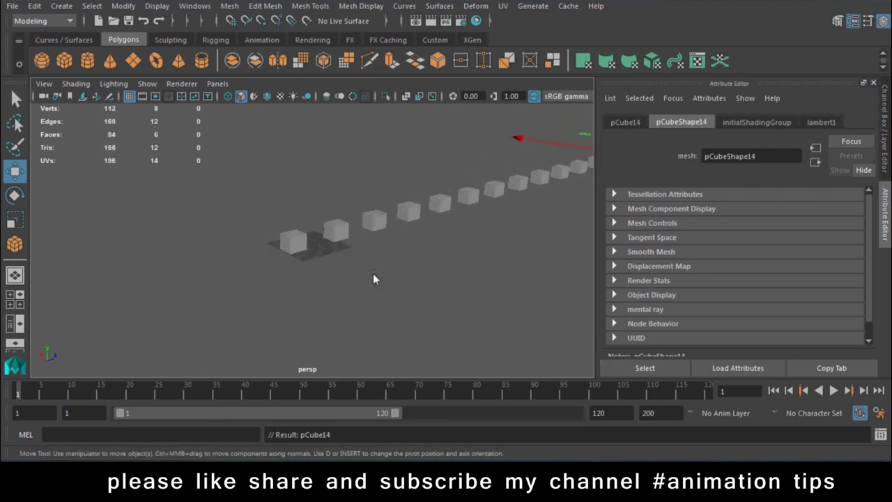
left_click_drag(373, 274, 360, 260, "alt")
Step: Marquee-select the extra duplicated cubes and delete them, keeping one cube
left_click_drag(495, 165, 277, 301)
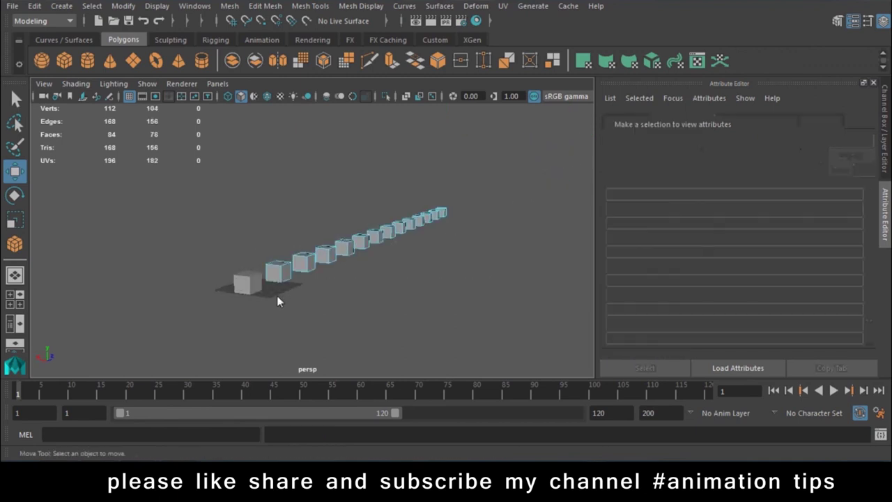
right_click_drag(275, 270, 348, 157)
left_click_drag(508, 170, 300, 309)
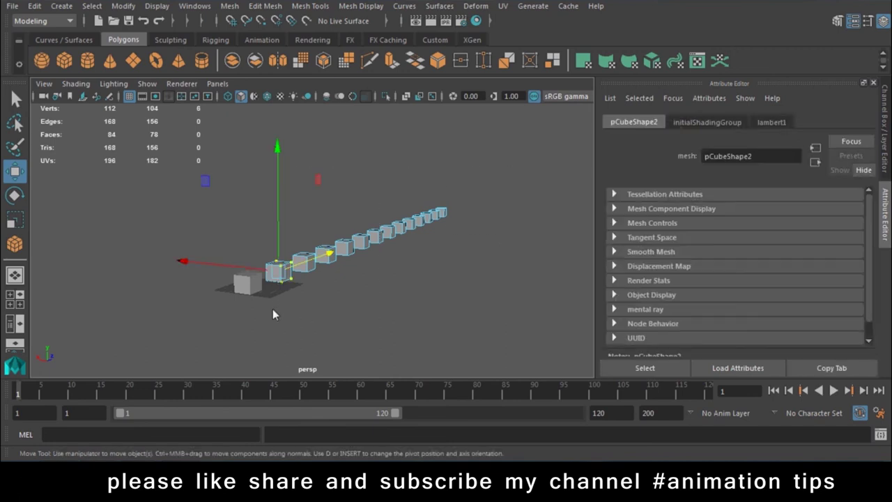
left_click(213, 112)
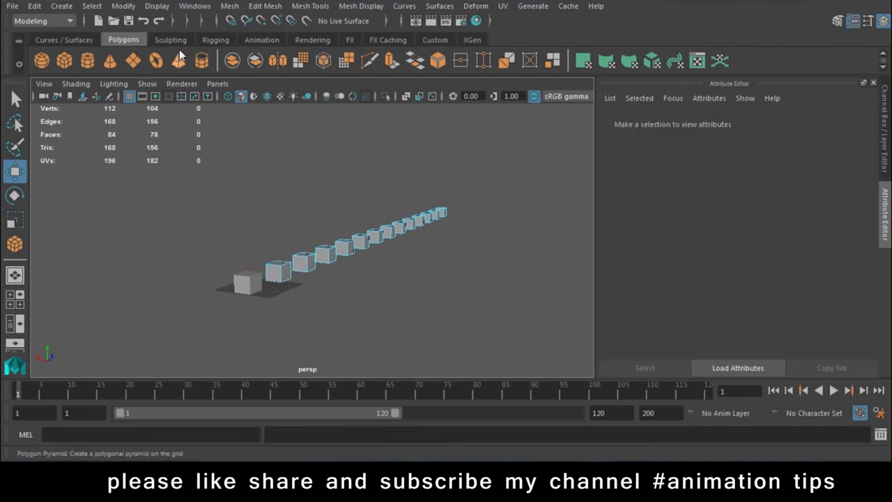
right_click_drag(286, 277, 352, 84)
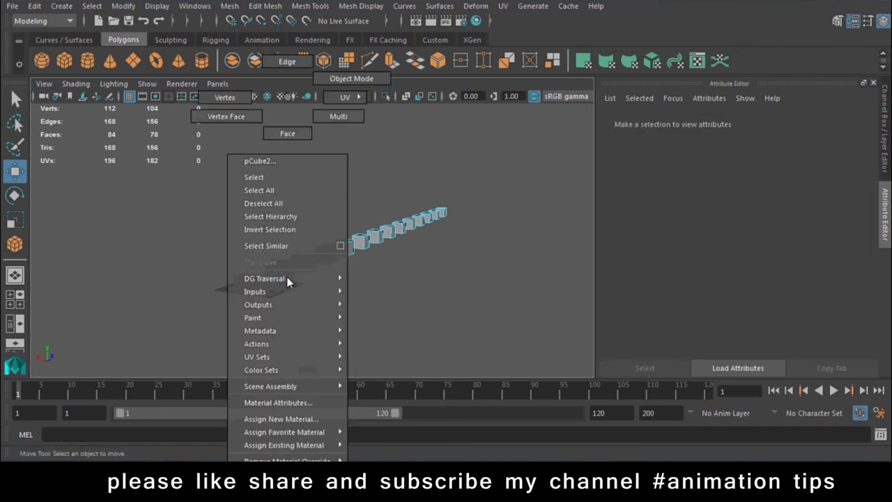
mouse_move(459, 159)
left_mouse_down()
mouse_move(317, 286)
mouse_move(285, 291)
left_mouse_up()
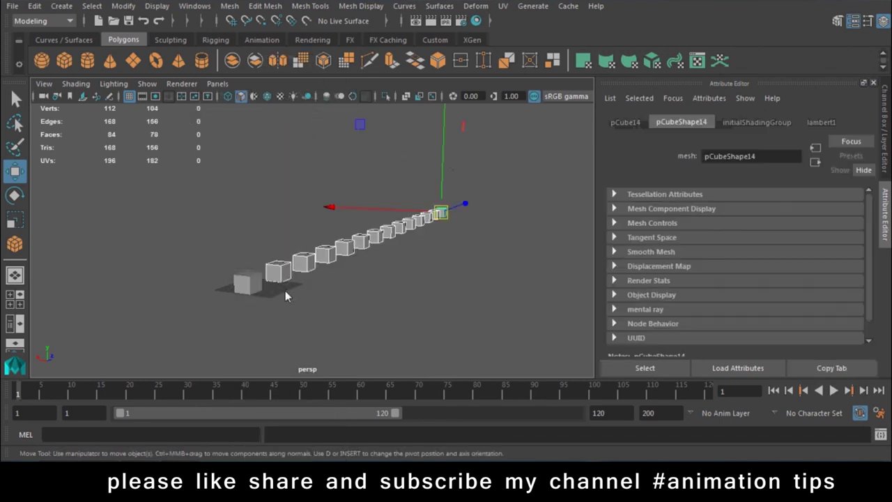
key("Delete")
Step: Duplicate the remaining cube up along Z, then repeat with Shift+D into a diagonal row
left_click_drag(291, 226, 234, 306)
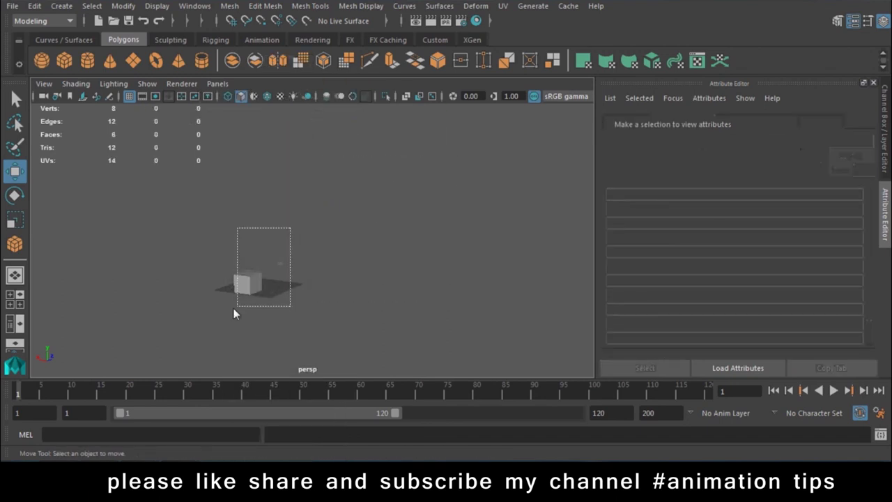
scroll(415, 343, "up", 3)
left_click_drag(415, 349, 350, 276, "alt")
scroll(334, 291, "up", 3)
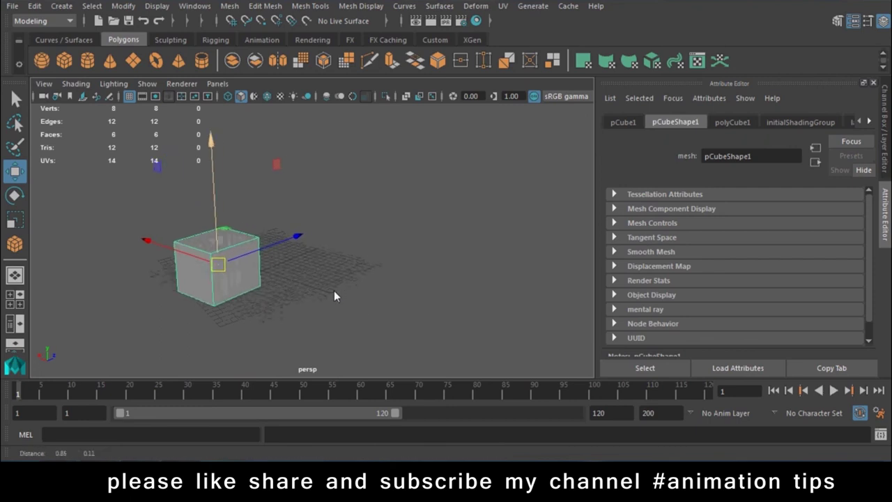
key("ctrl+d")
left_click_drag(284, 244, 379, 217)
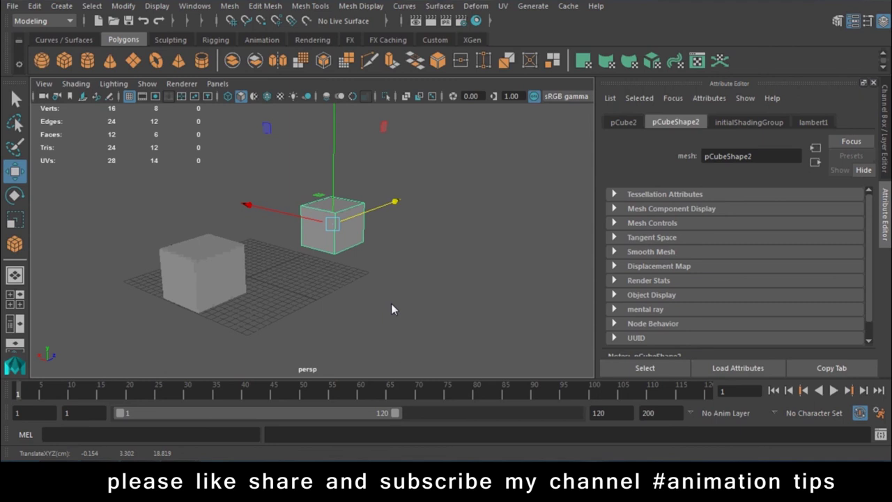
key("shift+d")
key("shift+d")
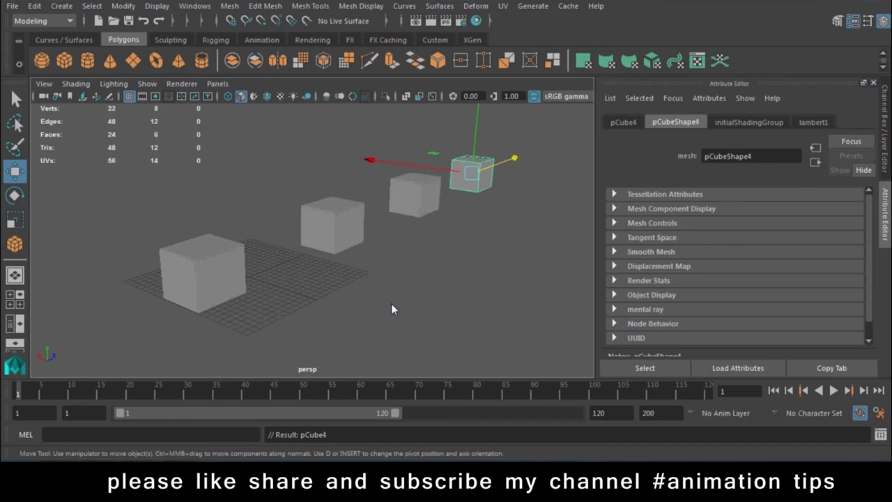
key("shift+d")
key("shift+d")
key("shift+d")
left_click_drag(391, 304, 494, 134, "alt")
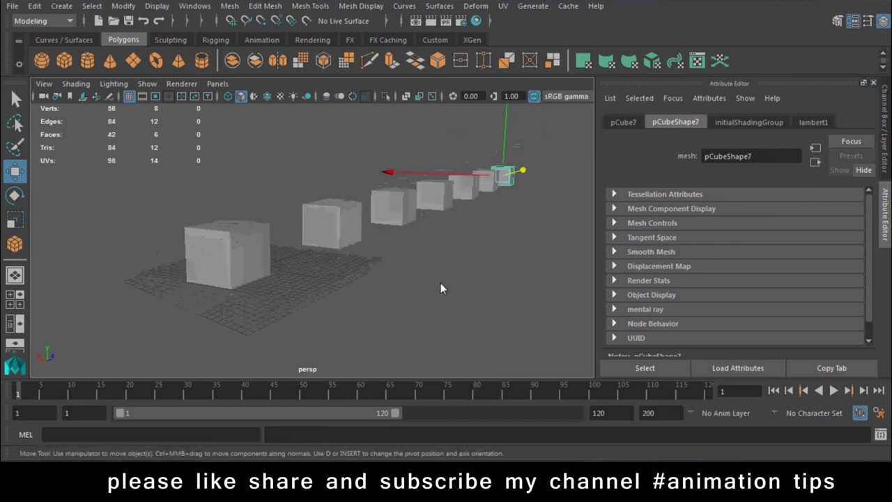
Step: Marquee-select all the cubes in the scene
left_click(35, 6)
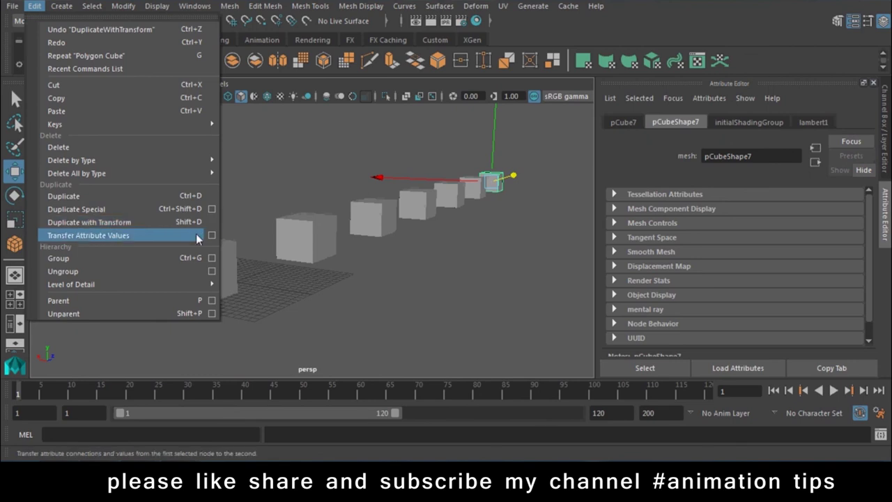
left_click(400, 249)
left_click_drag(557, 139, 104, 362)
Step: Delete all cubes and draw a long, thin rectangular slab for the tabletop
key("Delete")
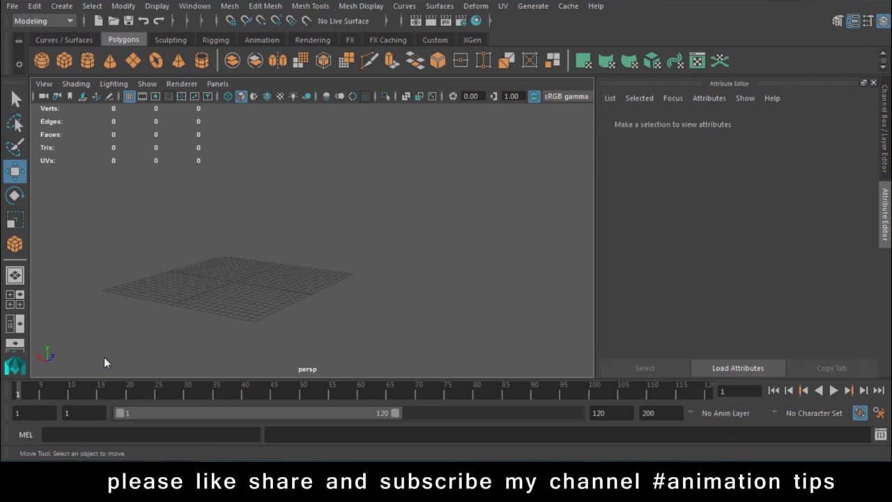
left_click(64, 60)
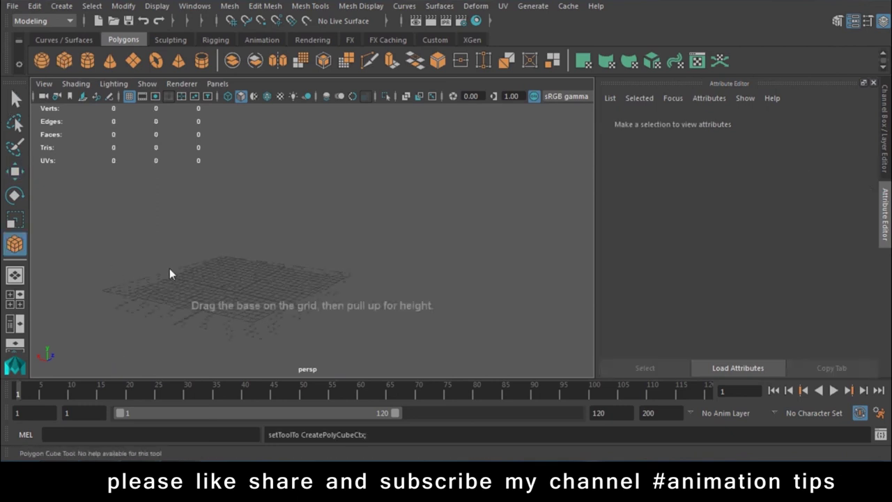
left_click_drag(308, 211, 273, 396)
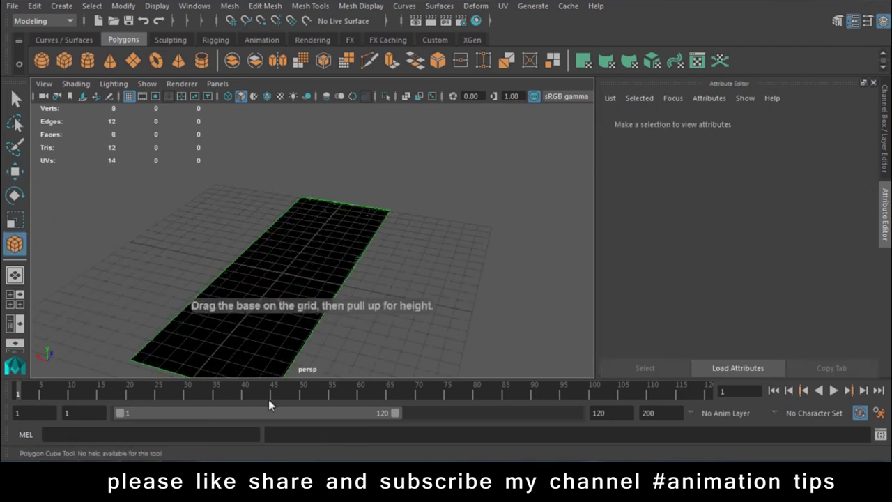
left_click_drag(265, 309, 258, 261)
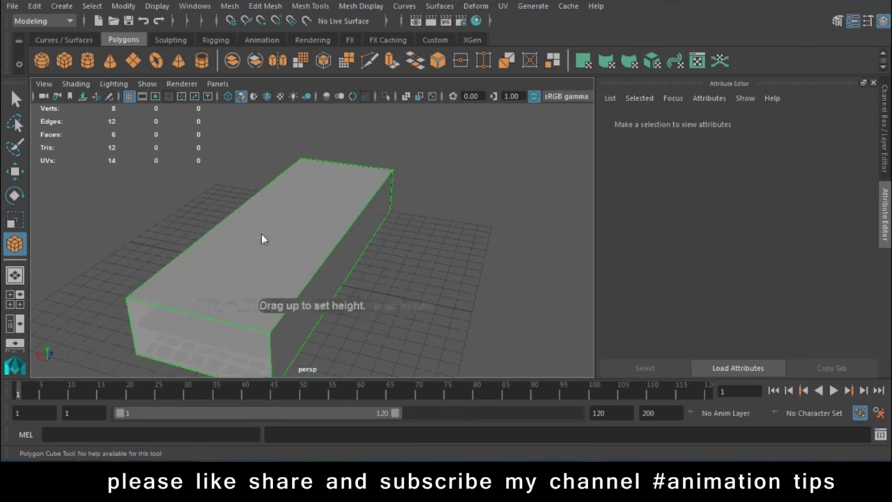
key("w")
scroll(306, 279, "down", 3)
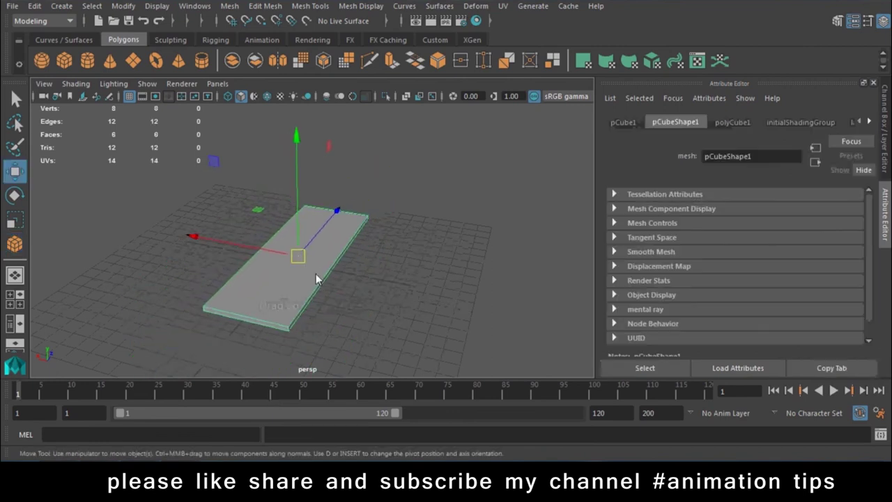
scroll(301, 275, "down", 2)
scroll(301, 276, "up", 2)
Step: Draw a small square cube pulled up into a tall leg pillar
left_click(65, 61)
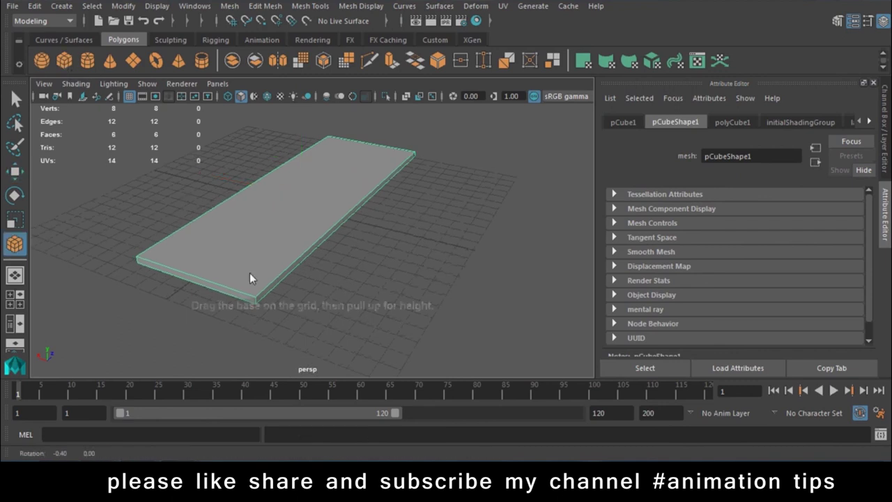
scroll(265, 299, "up", 1)
mouse_move(292, 341)
left_mouse_down()
mouse_move(305, 343)
mouse_move(295, 259)
left_mouse_up()
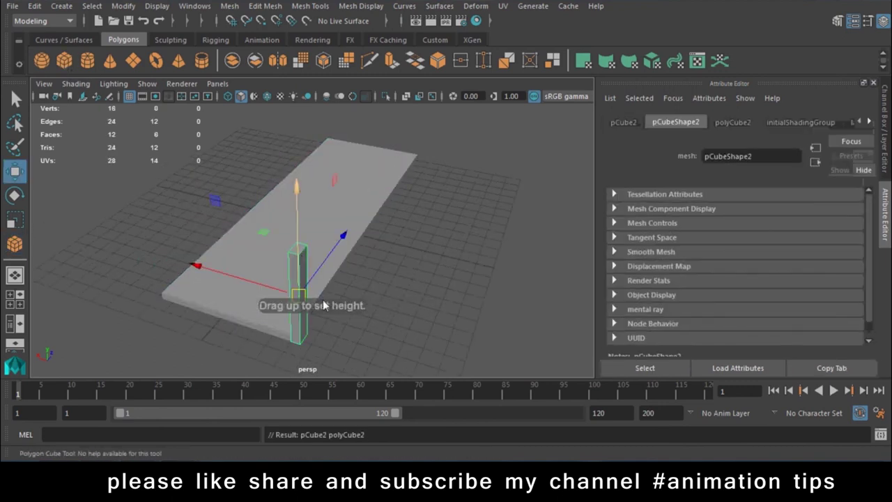
mouse_move(245, 279)
middle_mouse_down()
mouse_move(306, 274)
mouse_move(316, 260)
middle_mouse_up()
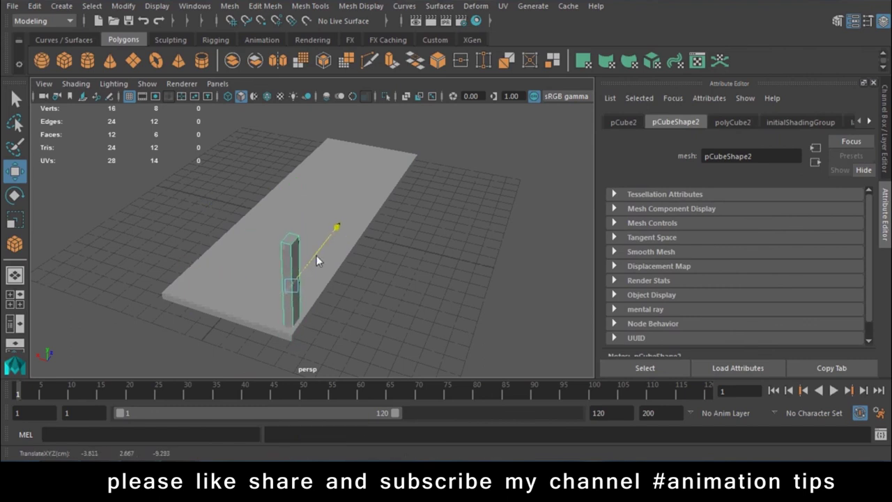
mouse_move(357, 300)
left_mouse_down("alt")
mouse_move(372, 341)
mouse_move(314, 312)
mouse_move(304, 316)
left_mouse_up("alt")
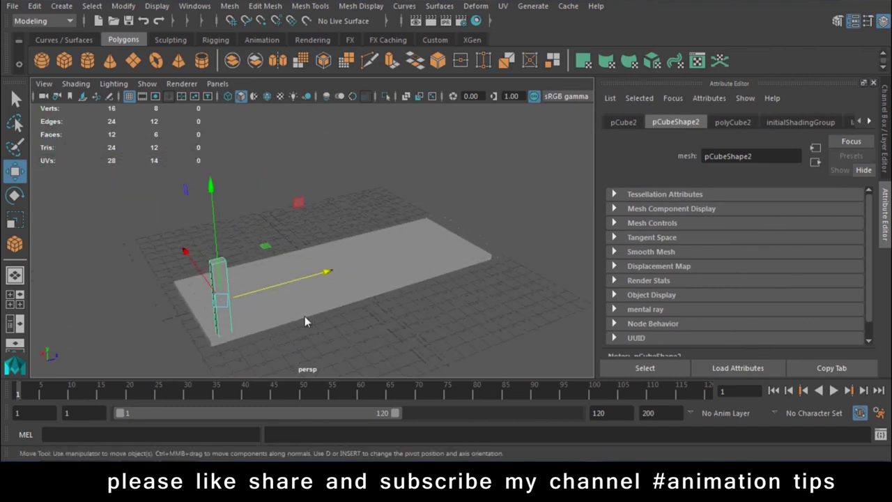
Step: Duplicate the leg to the slab's far end, then duplicate both legs to the other side
key("ctrl+d")
mouse_move(317, 276)
left_mouse_down()
mouse_move(545, 221)
mouse_move(512, 158)
mouse_move(494, 152)
mouse_move(427, 175)
mouse_move(430, 224)
left_mouse_up()
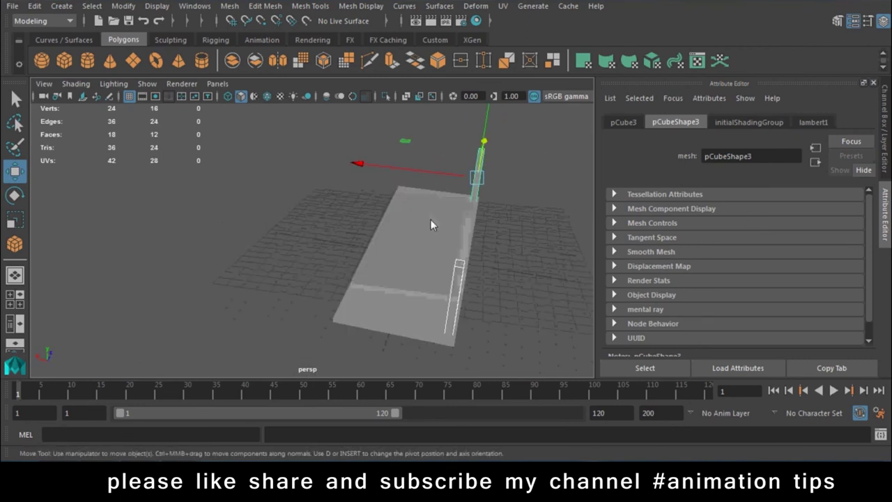
key("ctrl+d")
mouse_move(393, 165)
left_mouse_down()
mouse_move(313, 166)
mouse_move(321, 169)
left_mouse_up()
mouse_move(394, 183)
left_mouse_down("alt")
mouse_move(384, 181)
mouse_move(458, 262)
mouse_move(475, 299)
left_mouse_up("alt")
Step: Inspect the finished table from several angles, then bring up the screen recorder
left_click(475, 300)
left_click(430, 275)
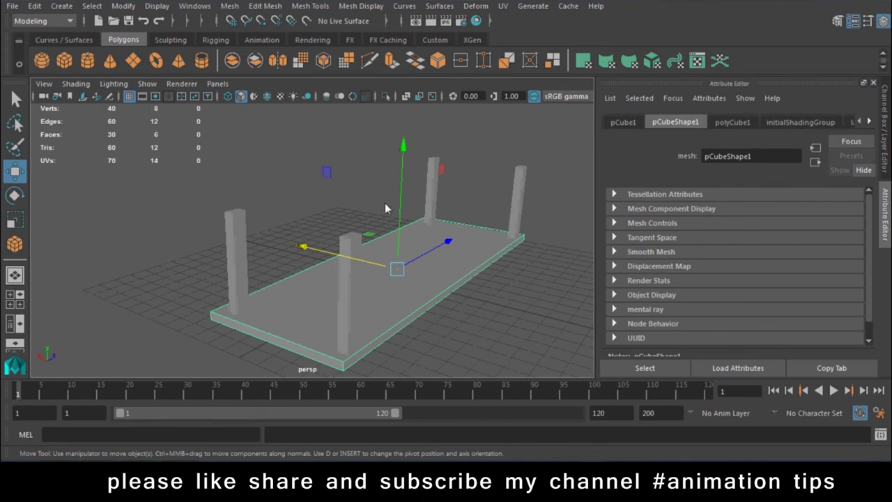
mouse_move(401, 198)
left_mouse_down("alt")
mouse_move(405, 119)
mouse_move(416, 102)
left_mouse_up("alt")
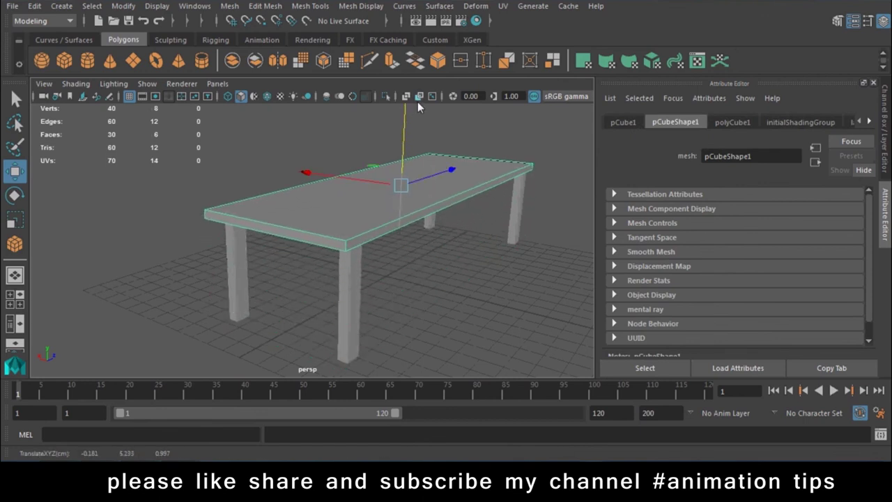
left_click(516, 291)
mouse_move(516, 291)
left_mouse_down("alt")
mouse_move(415, 312)
mouse_move(220, 313)
mouse_move(463, 293)
mouse_move(507, 301)
left_mouse_up("alt")
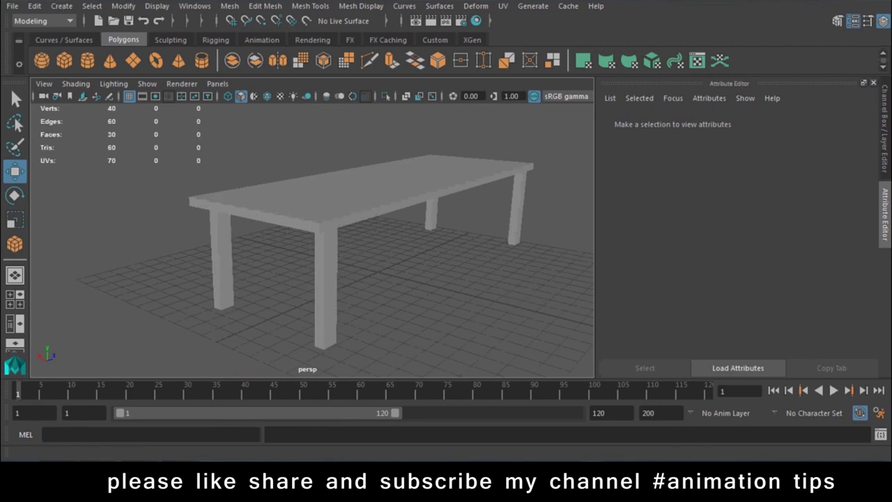
left_click(778, 487)
left_click(778, 389)
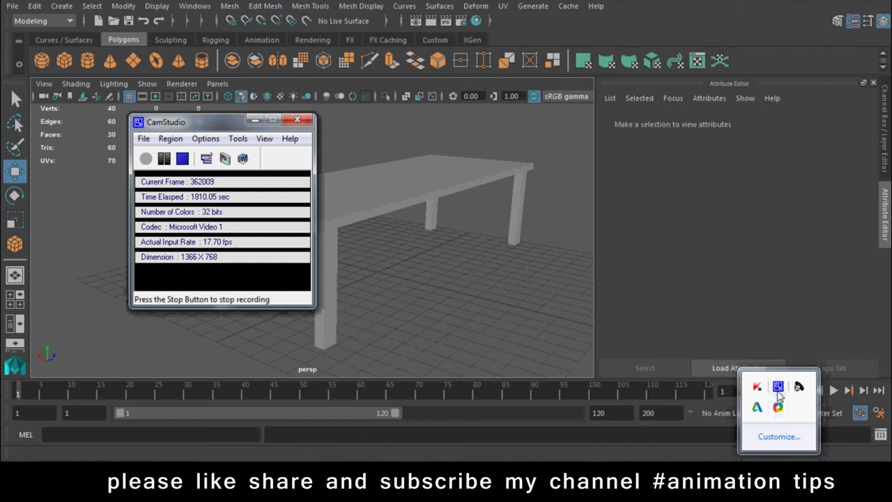